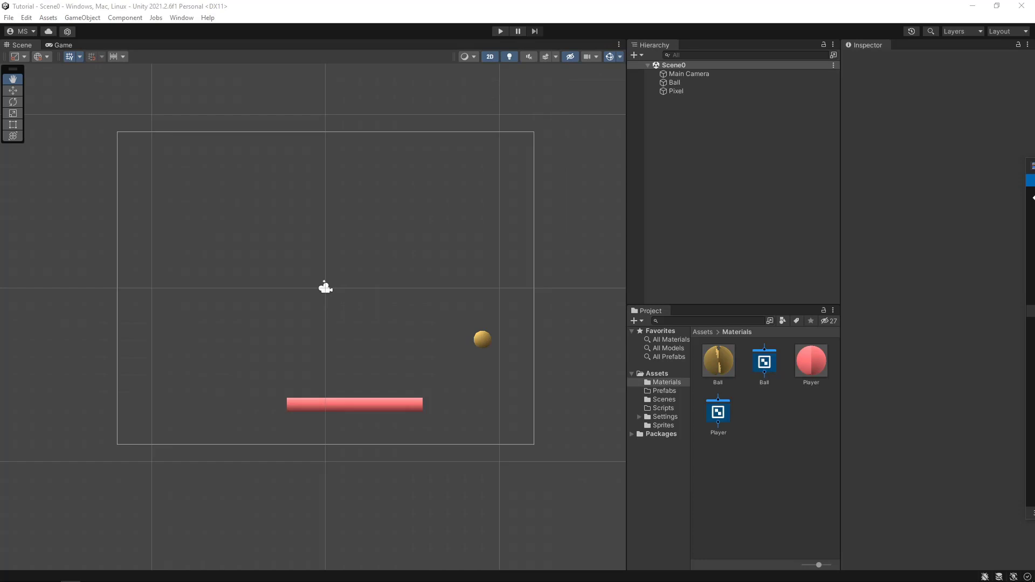
# Switch to the Rect Tool and show the Ball and Pixel sprites in the Sprites folder.
pyautogui.press('t')
pyautogui.click(662, 426)
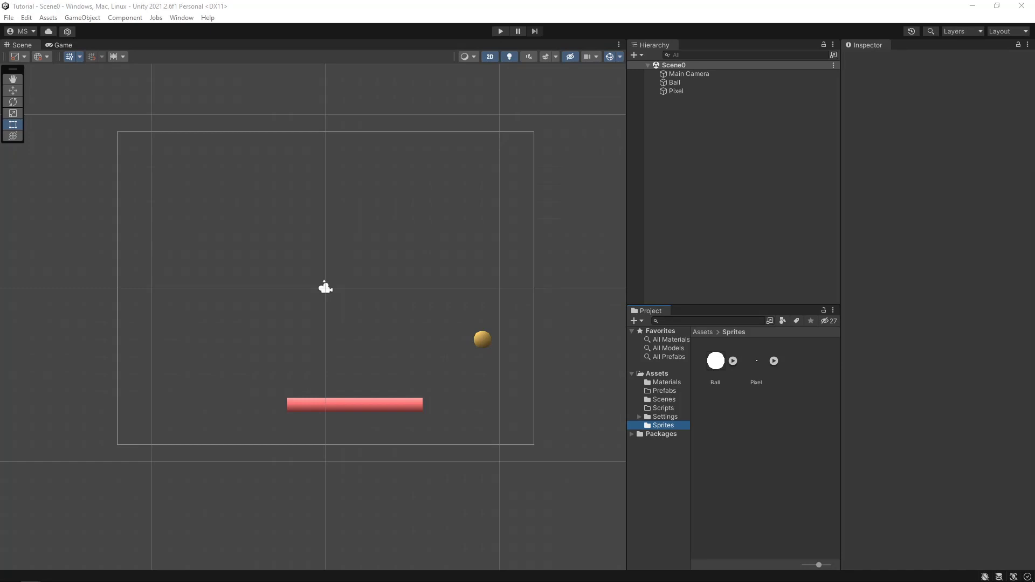
# Import the Block, BlockLight and BlockShadow PNGs into Sprites and select all three.
pyautogui.moveTo(665, 434); pyautogui.dragTo(759, 420)
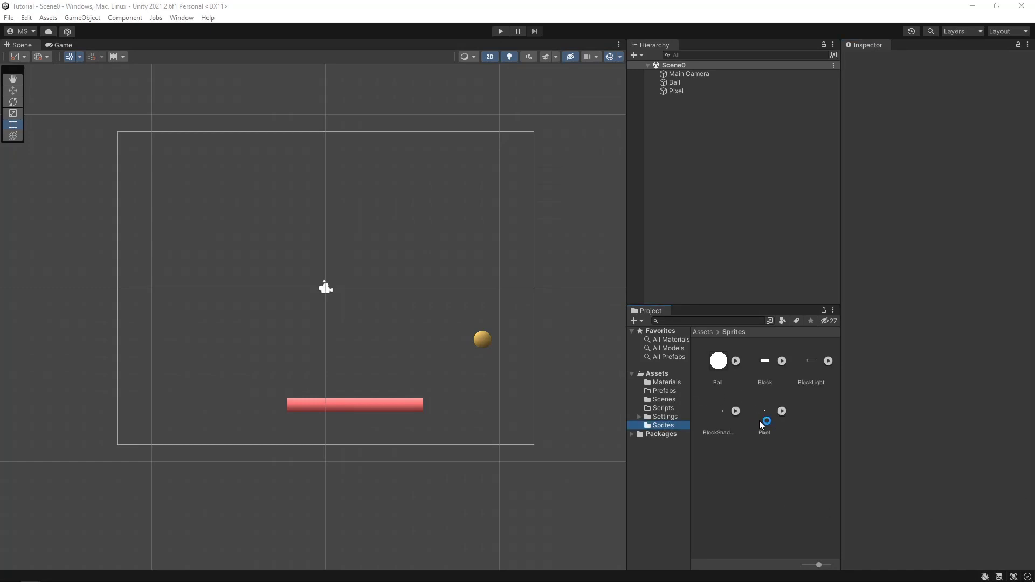
pyautogui.click(810, 367)
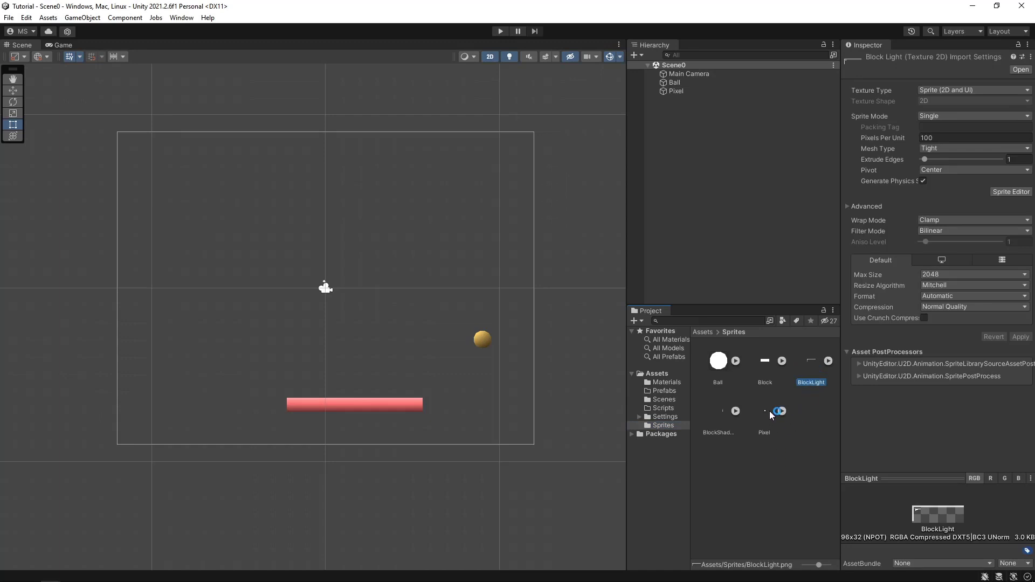
pyautogui.keyDown('ctrl'); pyautogui.click(770, 356); pyautogui.keyUp('ctrl')
pyautogui.keyDown('ctrl'); pyautogui.click(720, 412); pyautogui.keyUp('ctrl')
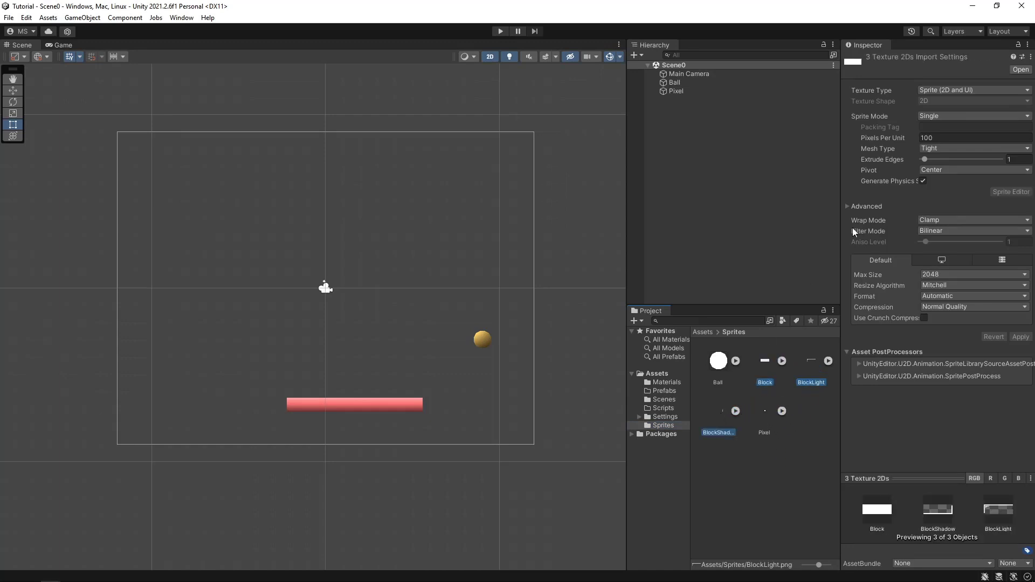
# Set the three sprites to 32 pixels per unit with Point (no filter) filtering and apply.
pyautogui.click(978, 139)
pyautogui.write('3')
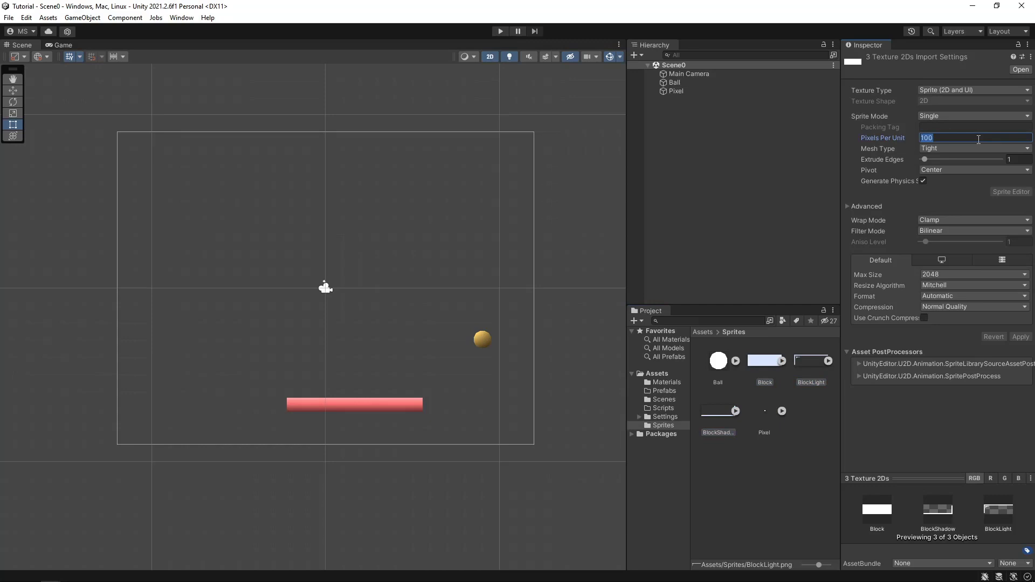
pyautogui.write('2')
pyautogui.click(950, 231)
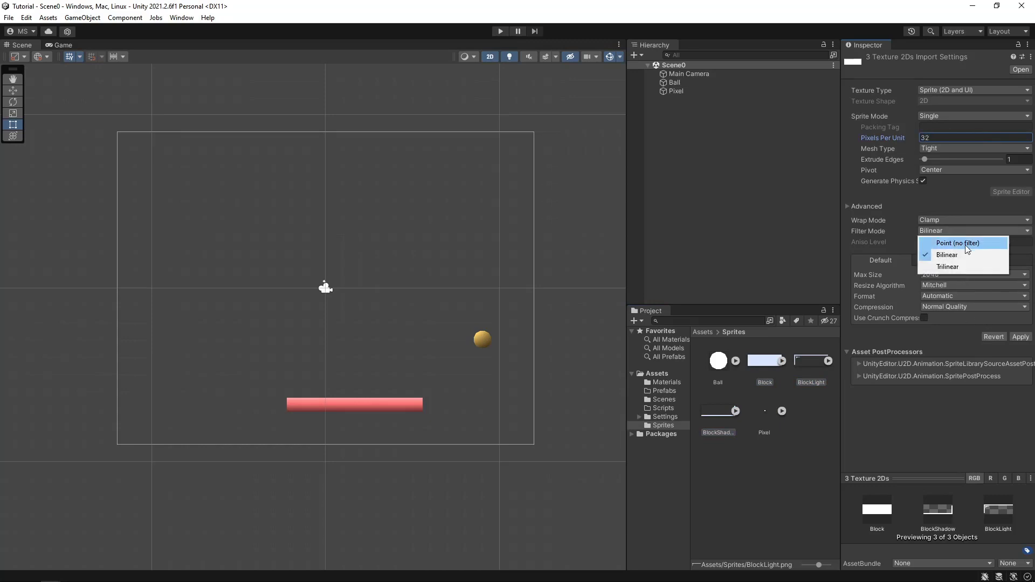
pyautogui.click(963, 243)
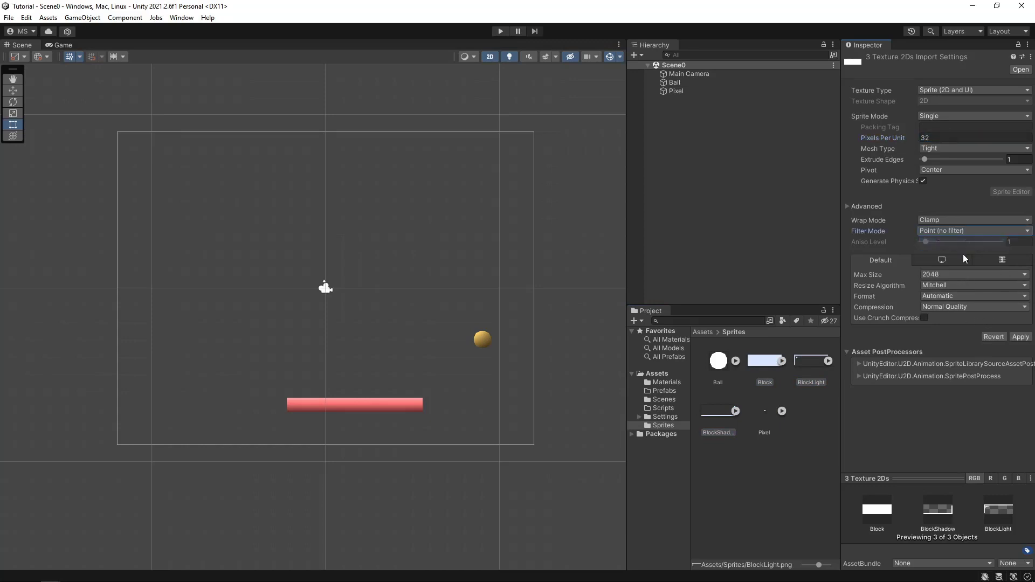
pyautogui.click(1021, 337)
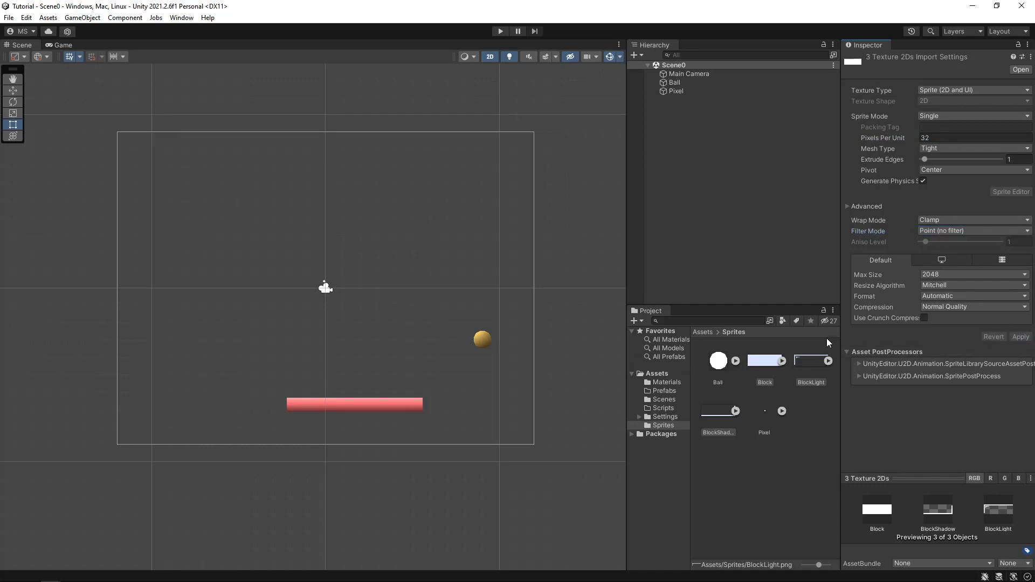
pyautogui.click(765, 360)
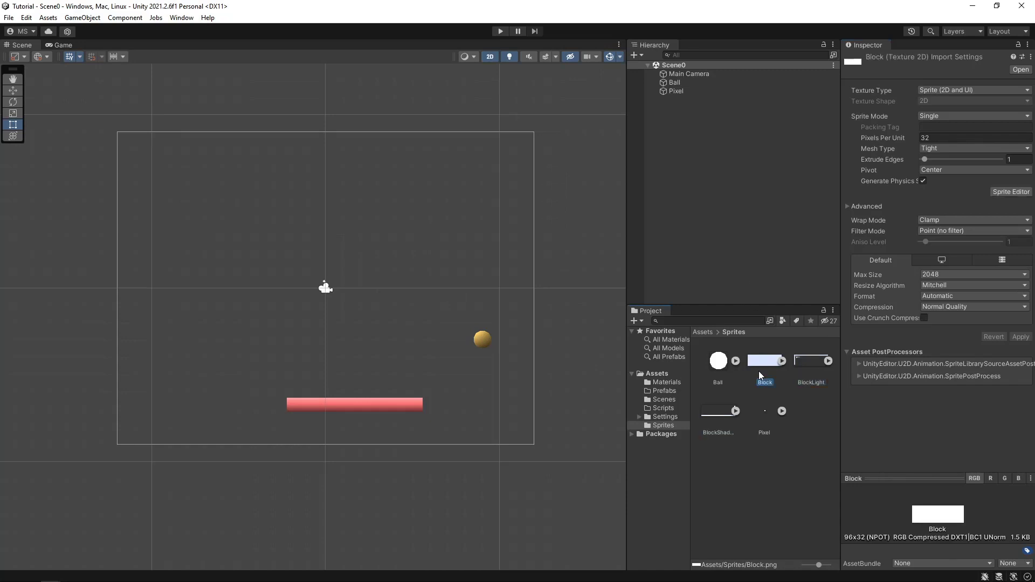
# Drop the Block sprite above the paddle and create a Sprite Shader Graph named Block in Materials.
pyautogui.moveTo(758, 371); pyautogui.dragTo(331, 222)
pyautogui.scroll(1, 358, 300)
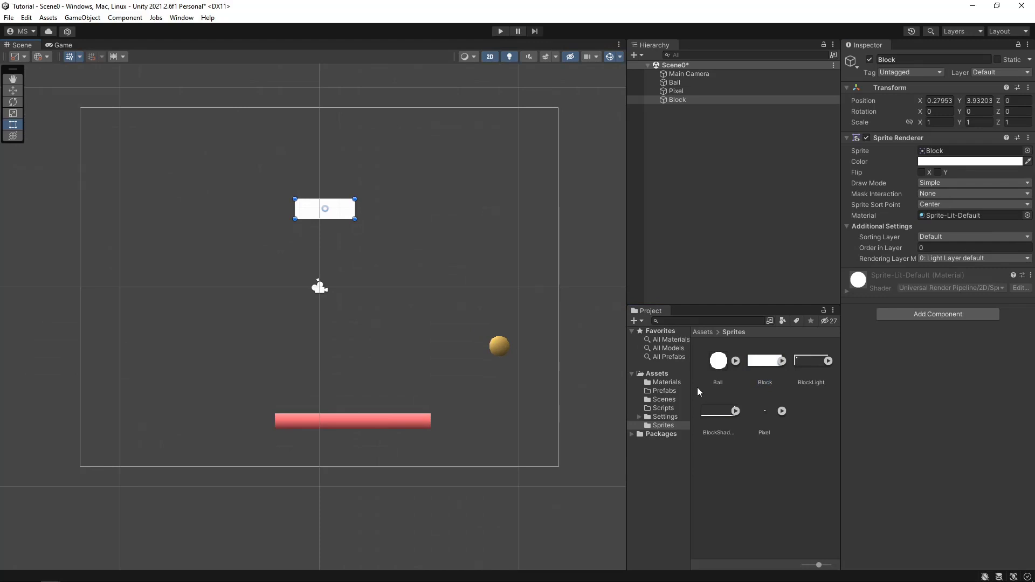
pyautogui.click(665, 382)
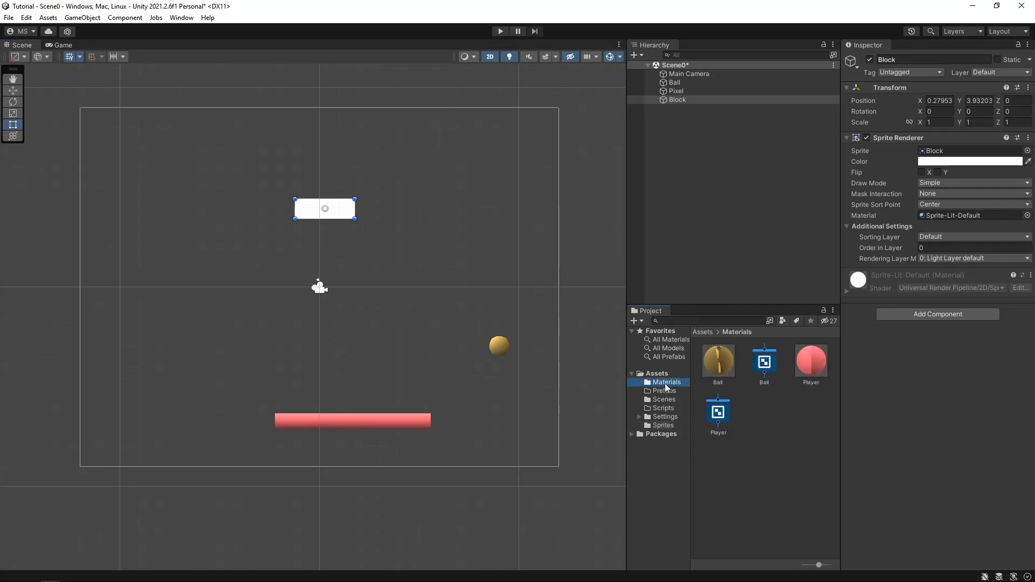
pyautogui.rightClick(797, 419)
pyautogui.moveTo(860, 141)
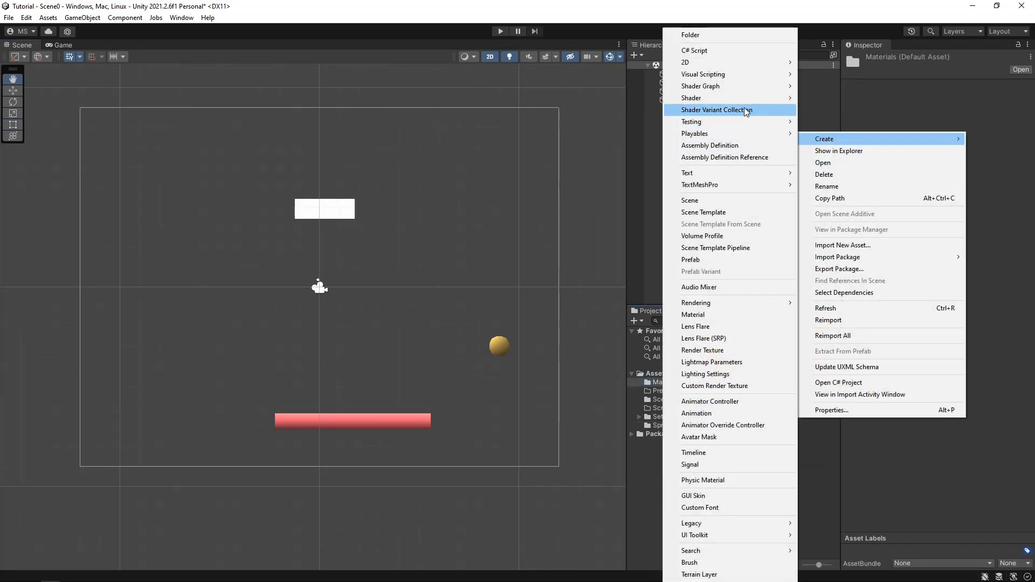
pyautogui.moveTo(754, 90)
pyautogui.moveTo(820, 91)
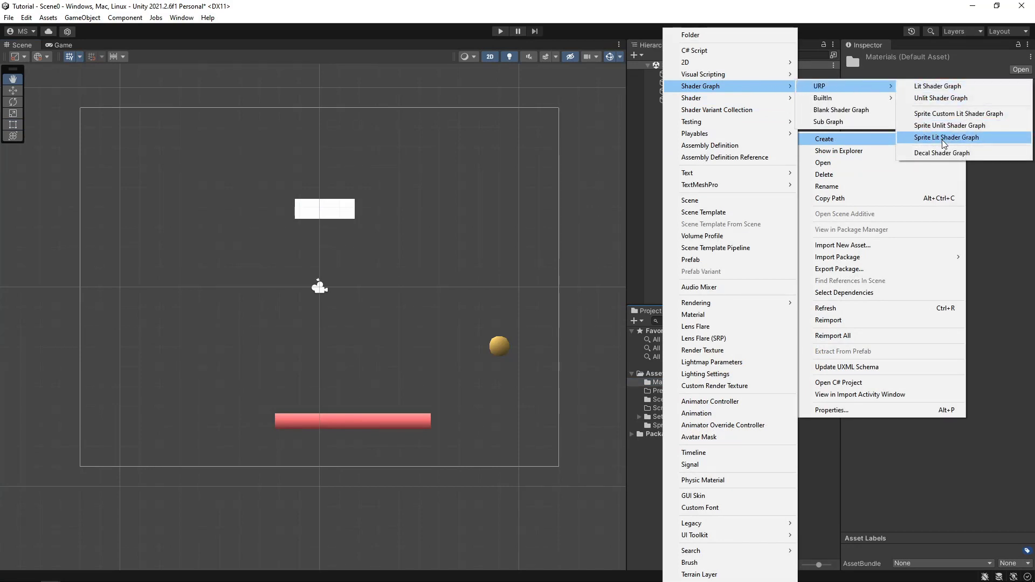
pyautogui.click(952, 126)
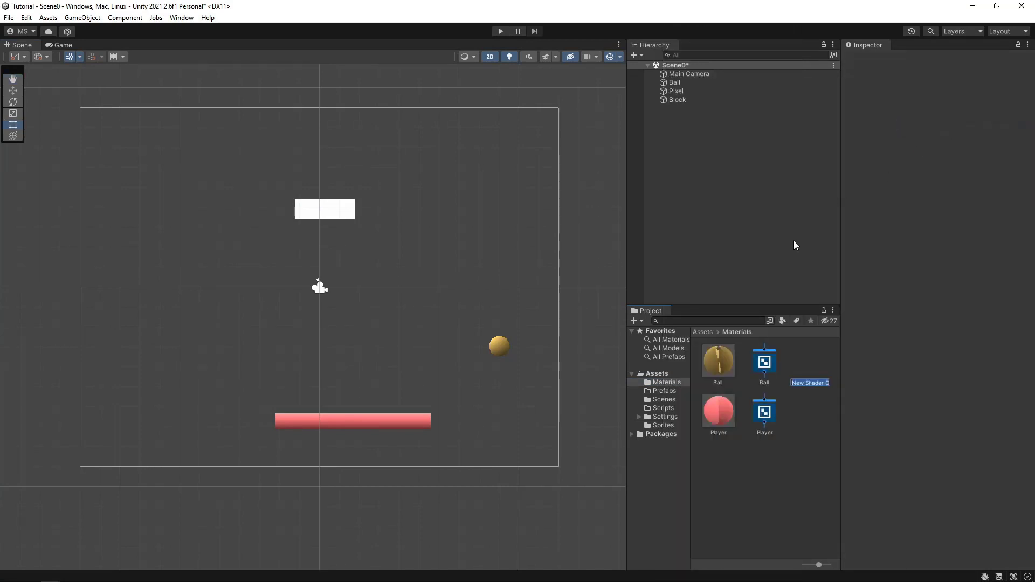
pyautogui.write('Block')
pyautogui.press('Return')
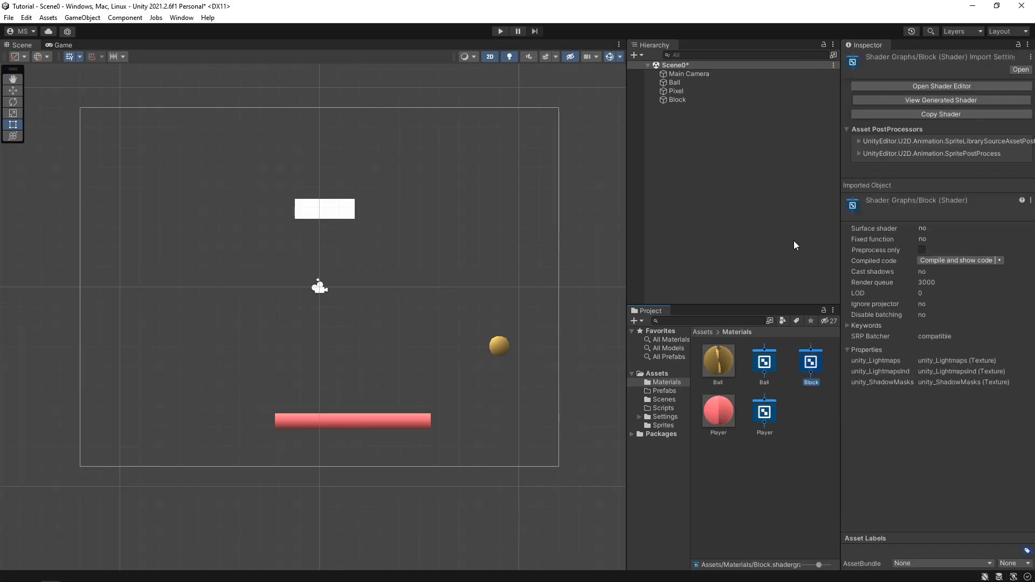
# Open the Block shader graph in the Shader Graph editor.
pyautogui.doubleClick(812, 367)
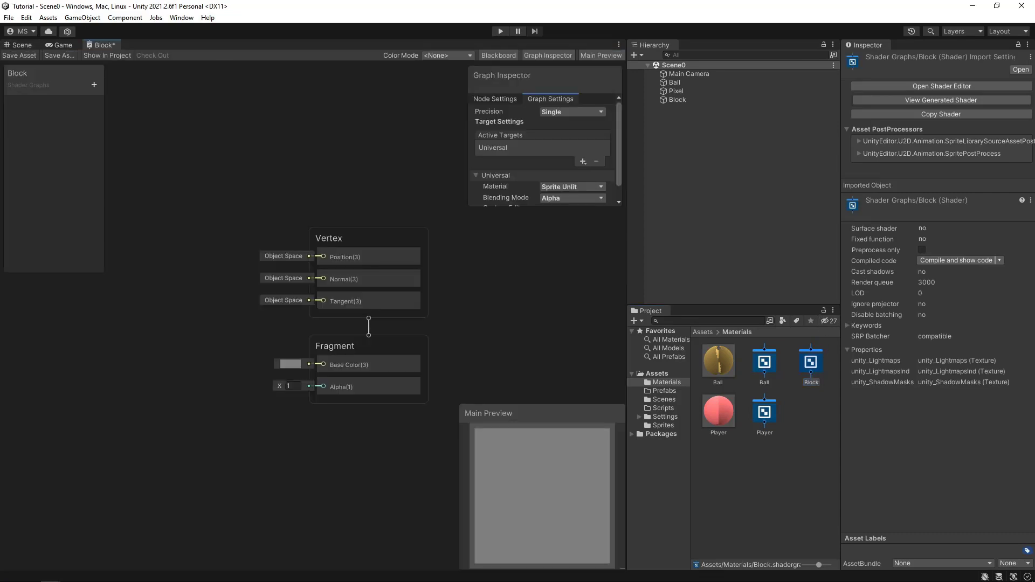
pyautogui.click(110, 52)
pyautogui.doubleClick(104, 47)
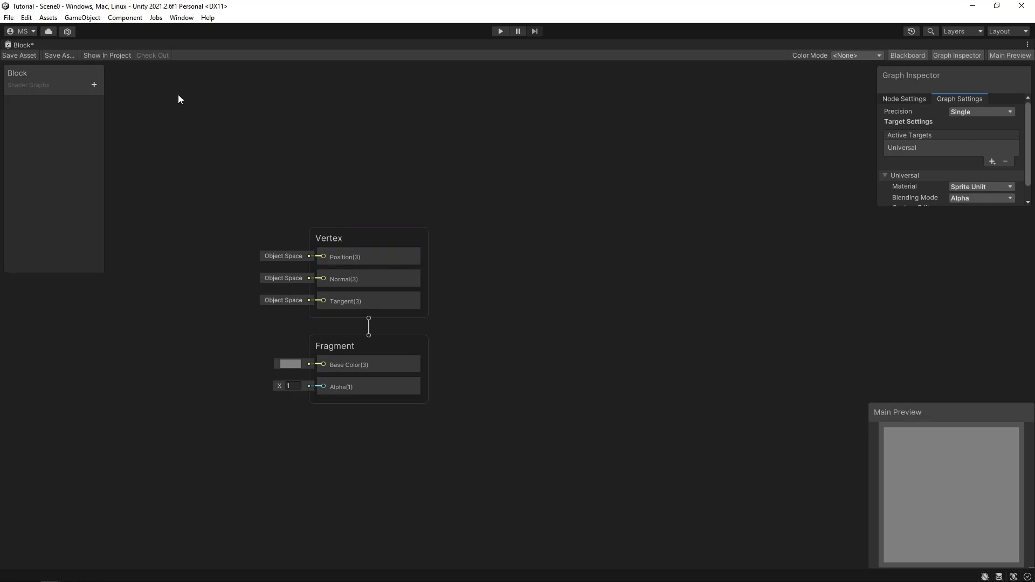
pyautogui.doubleClick(23, 46)
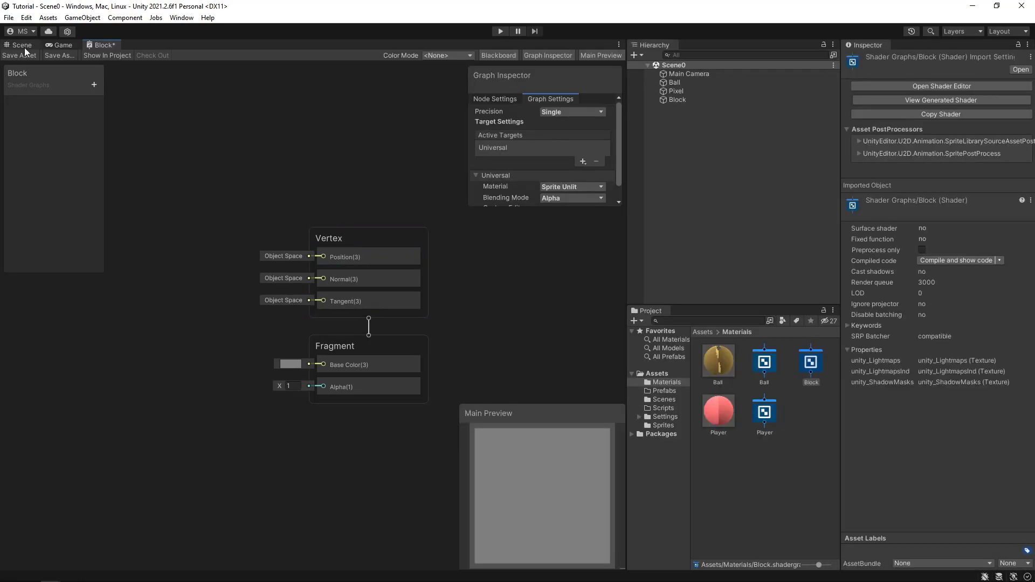
# Add Sample Texture 2D nodes for the Block, BlockLight and BlockShadow sprites.
pyautogui.click(661, 426)
pyautogui.click(754, 363)
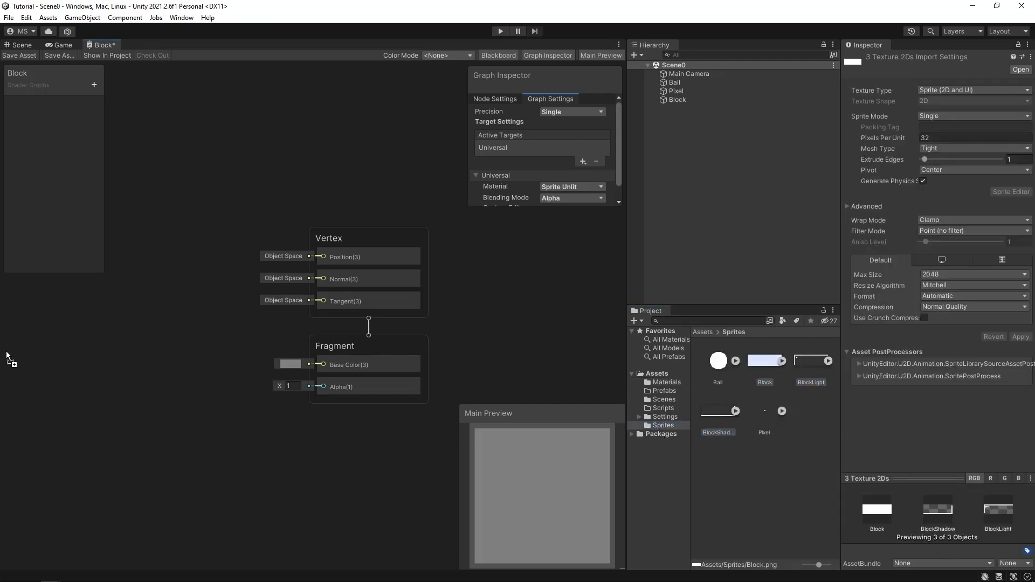
pyautogui.moveTo(23, 350); pyautogui.dragTo(32, 356)
pyautogui.moveTo(225, 363); pyautogui.dragTo(173, 241)
pyautogui.click(407, 336)
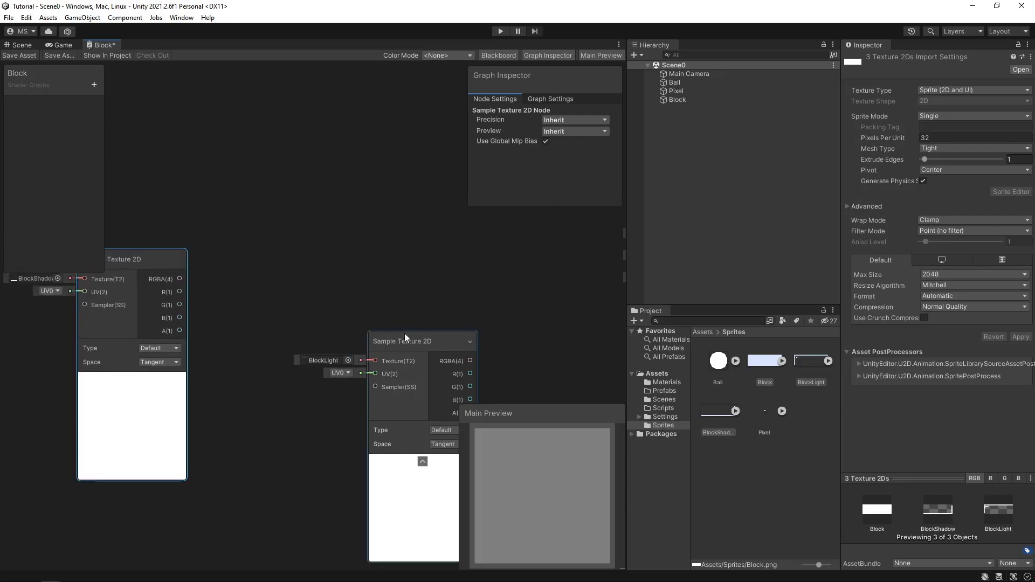
pyautogui.moveTo(406, 339); pyautogui.dragTo(260, 121)
pyautogui.moveTo(412, 372); pyautogui.dragTo(438, 221)
# Maximize the graph editor and rearrange the three texture sampler nodes on the canvas.
pyautogui.scroll(5, 299, 189)
pyautogui.moveTo(303, 169); pyautogui.dragTo(340, 257, button='middle')
pyautogui.moveTo(379, 300); pyautogui.dragTo(552, 328, button='middle')
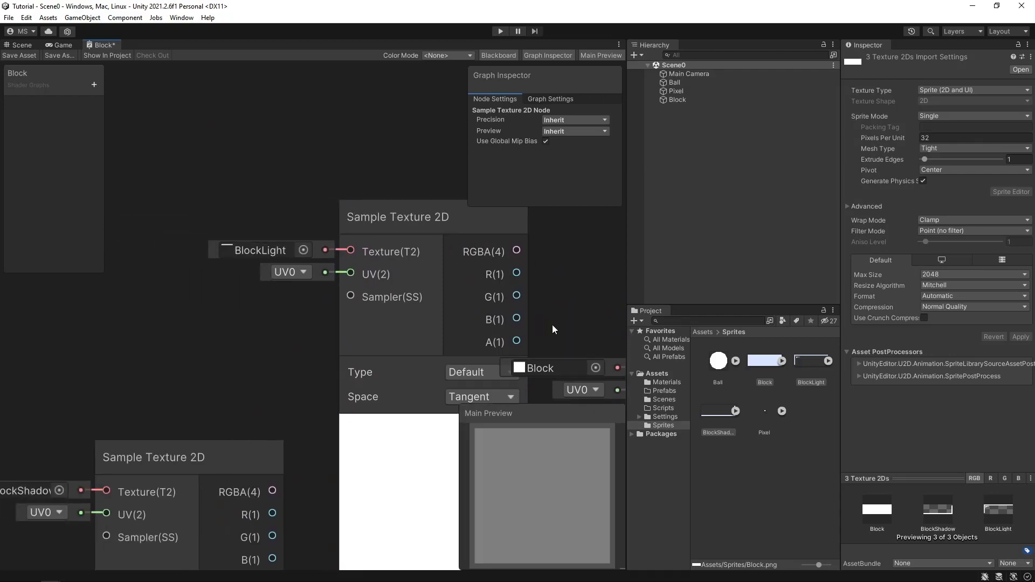
pyautogui.scroll(4, 205, 251)
pyautogui.moveTo(97, 494); pyautogui.dragTo(264, 343, button='middle')
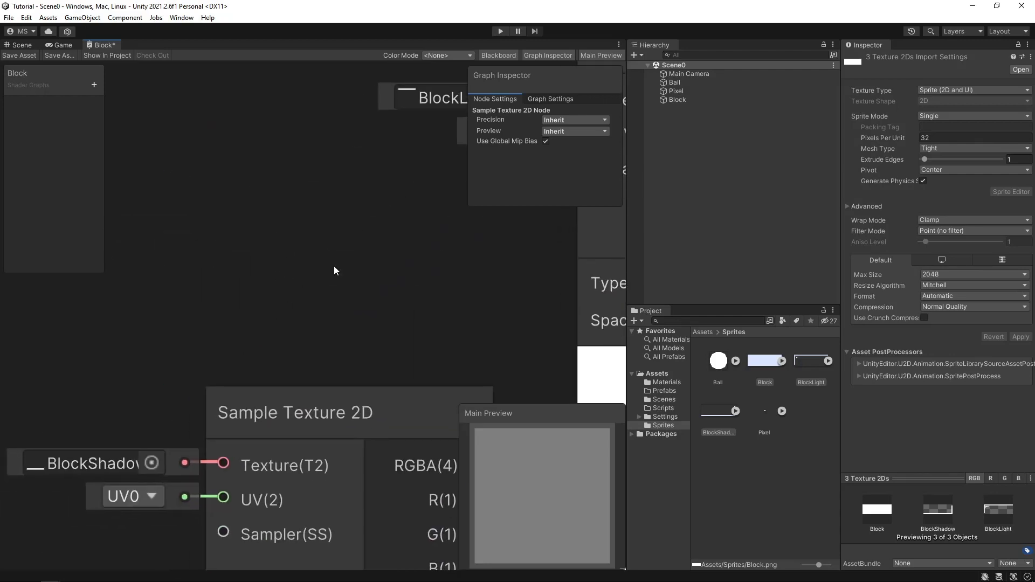
pyautogui.scroll(-8, 305, 366)
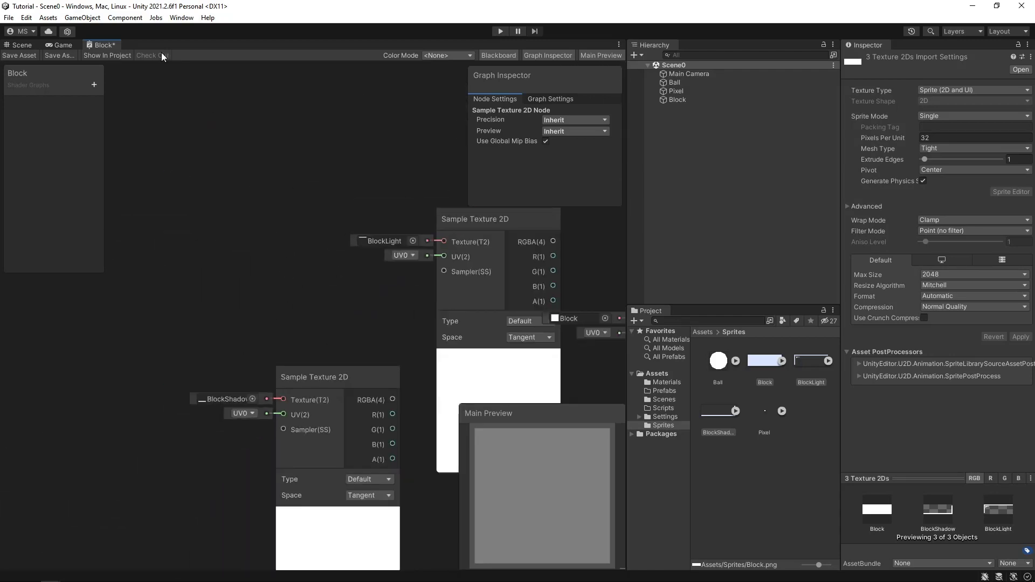
pyautogui.doubleClick(104, 45)
pyautogui.moveTo(583, 265); pyautogui.dragTo(348, 236, button='middle')
pyautogui.moveTo(305, 223); pyautogui.dragTo(340, 572)
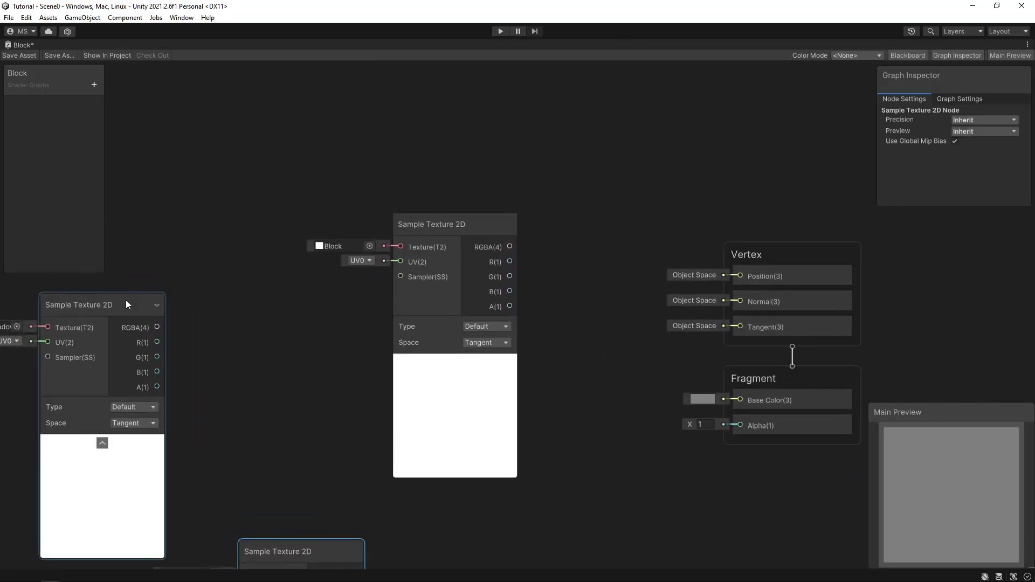
pyautogui.moveTo(123, 311); pyautogui.dragTo(620, 572)
pyautogui.moveTo(253, 308); pyautogui.dragTo(404, 523, button='middle')
pyautogui.moveTo(560, 382); pyautogui.dragTo(194, 234)
pyautogui.moveTo(363, 289); pyautogui.dragTo(389, 286, button='middle')
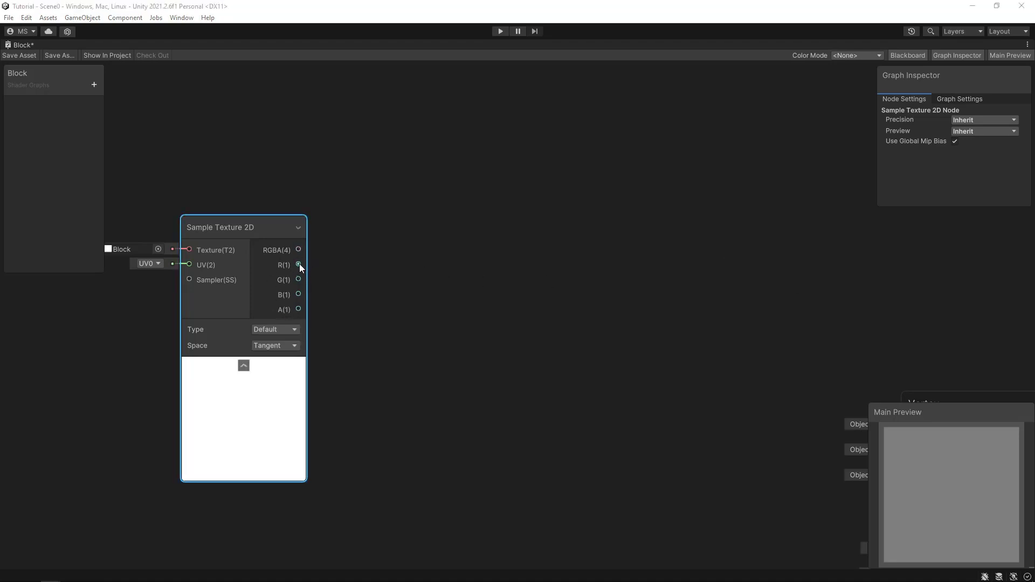
# Add a Multiply node wired from the Block texture's R channel.
pyautogui.moveTo(299, 264); pyautogui.dragTo(430, 314)
pyautogui.write('mul')
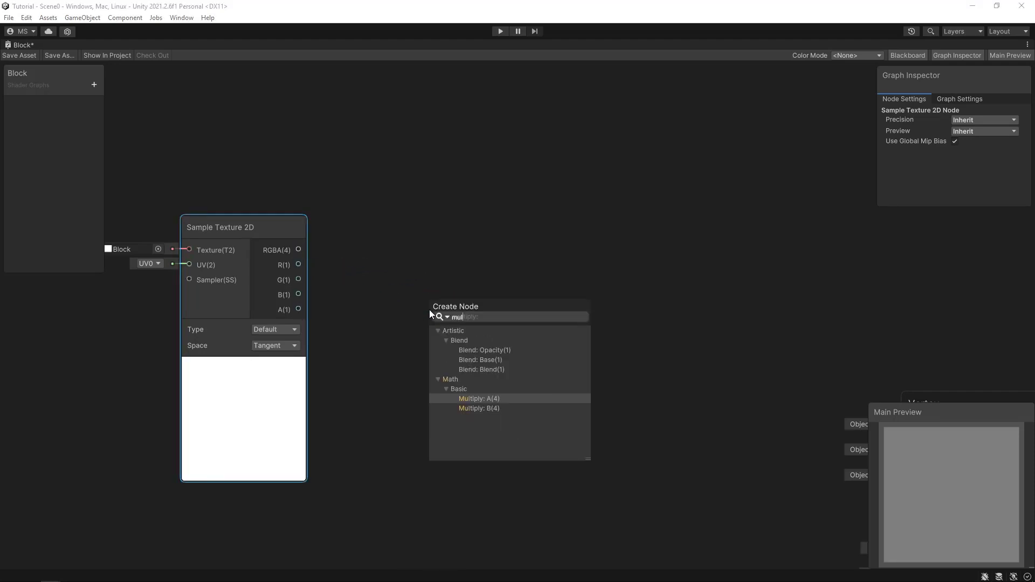
pyautogui.write('t')
pyautogui.press('Return')
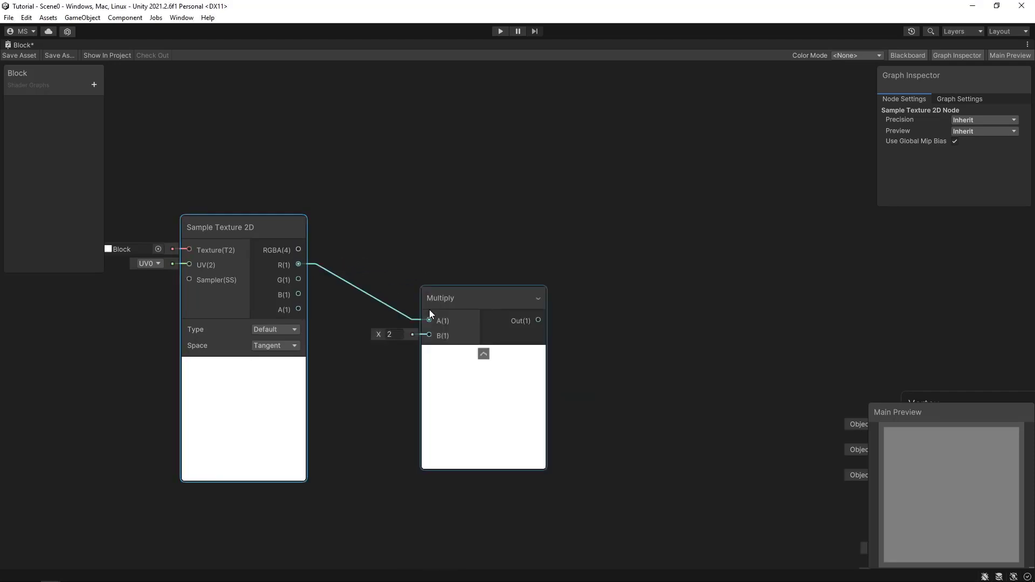
# Add a BaseColor colour property with red default and wire it into Multiply's B input.
pyautogui.click(92, 85)
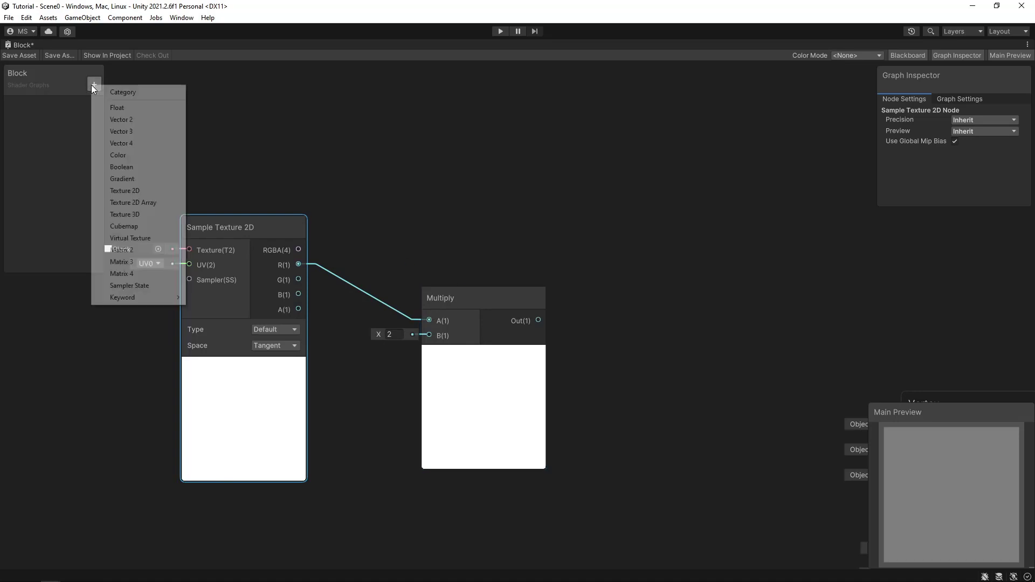
pyautogui.click(140, 155)
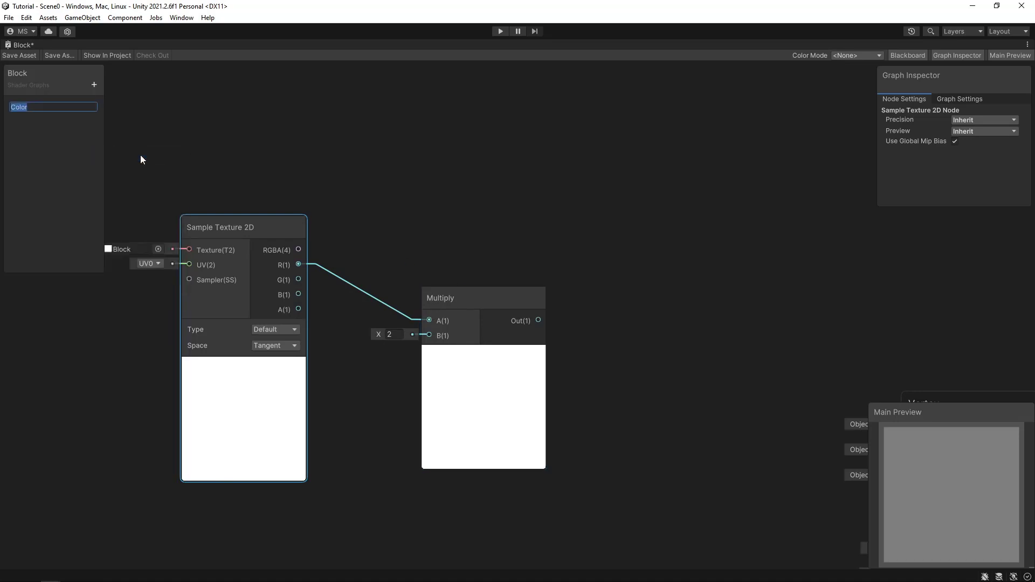
pyautogui.write('BaseColor')
pyautogui.press('Return')
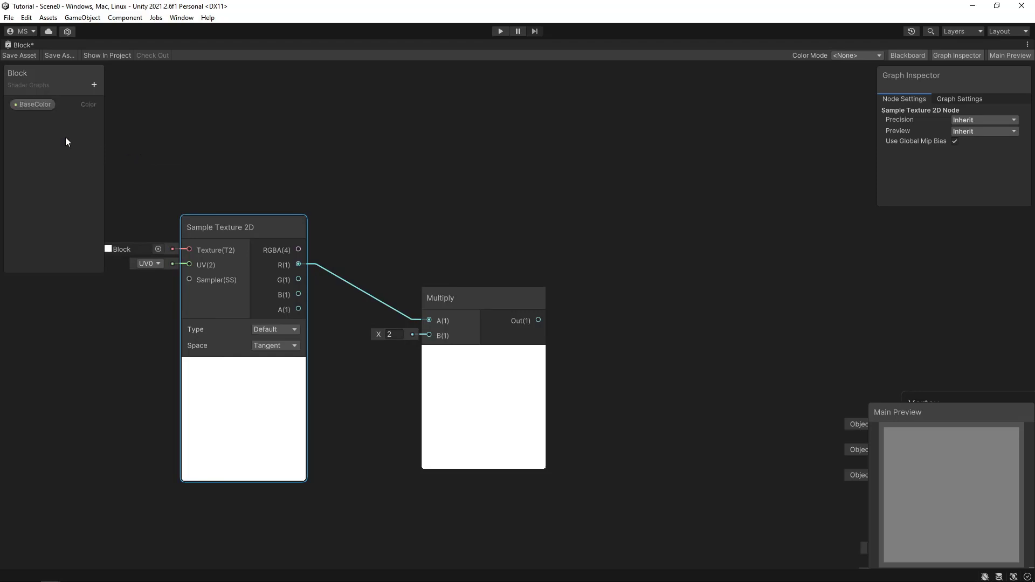
pyautogui.moveTo(37, 108); pyautogui.dragTo(429, 336)
pyautogui.moveTo(377, 447); pyautogui.dragTo(348, 398)
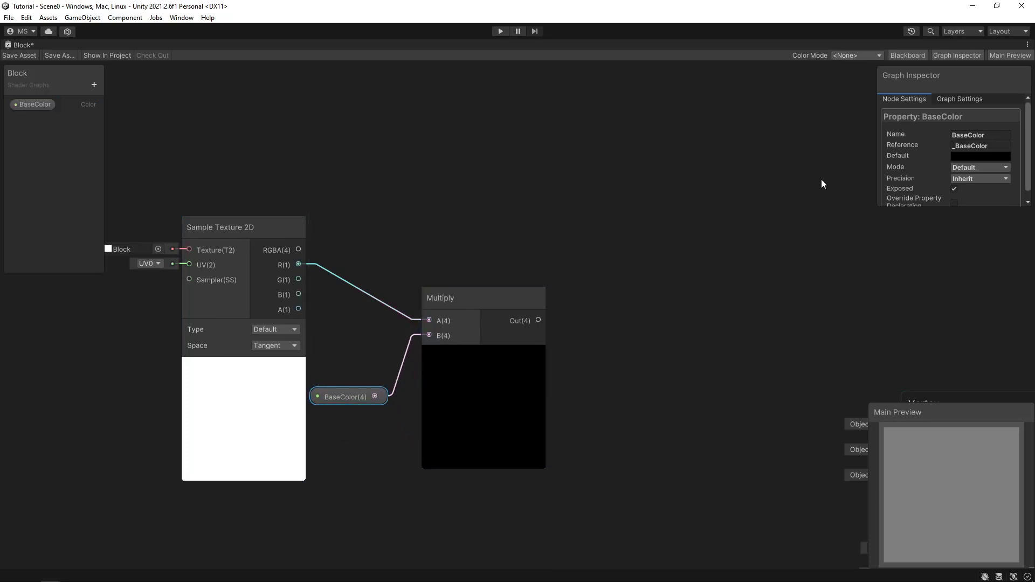
pyautogui.click(973, 157)
pyautogui.moveTo(968, 216); pyautogui.dragTo(999, 199)
pyautogui.moveTo(859, 245); pyautogui.dragTo(545, 180, button='middle')
pyautogui.scroll(-2, 481, 252)
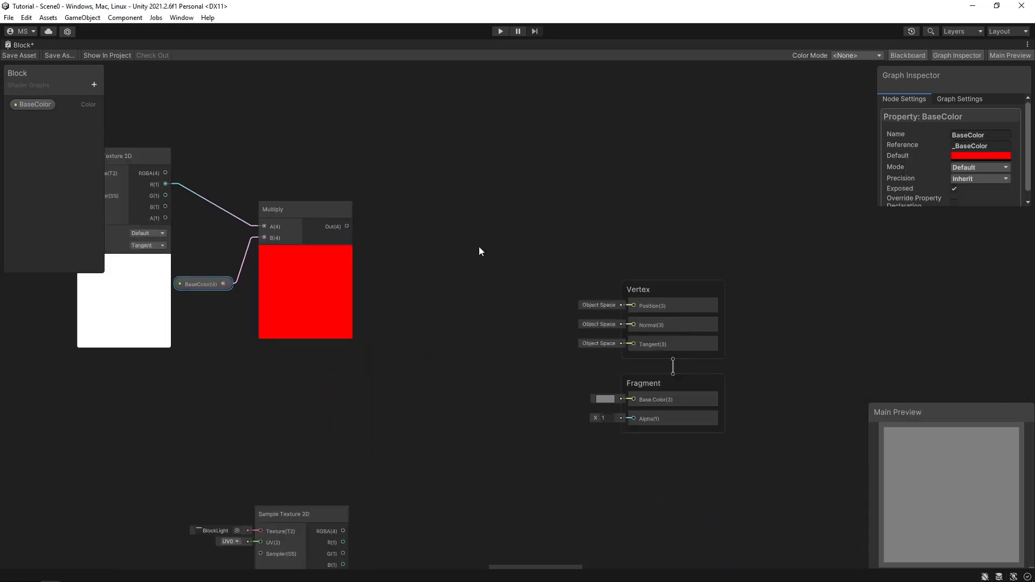
pyautogui.moveTo(316, 484); pyautogui.dragTo(295, 363, button='middle')
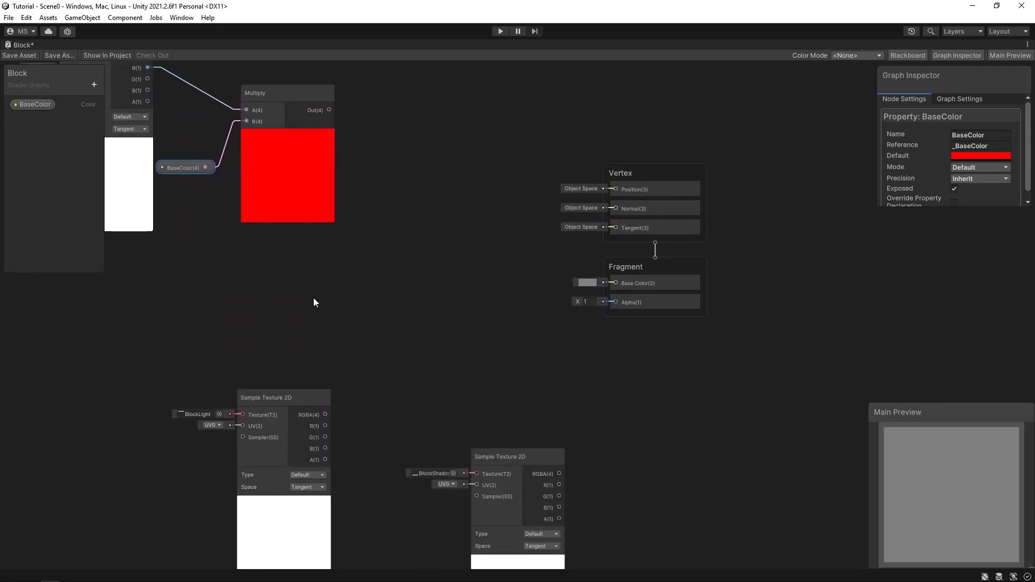
pyautogui.moveTo(314, 298); pyautogui.dragTo(312, 337, button='middle')
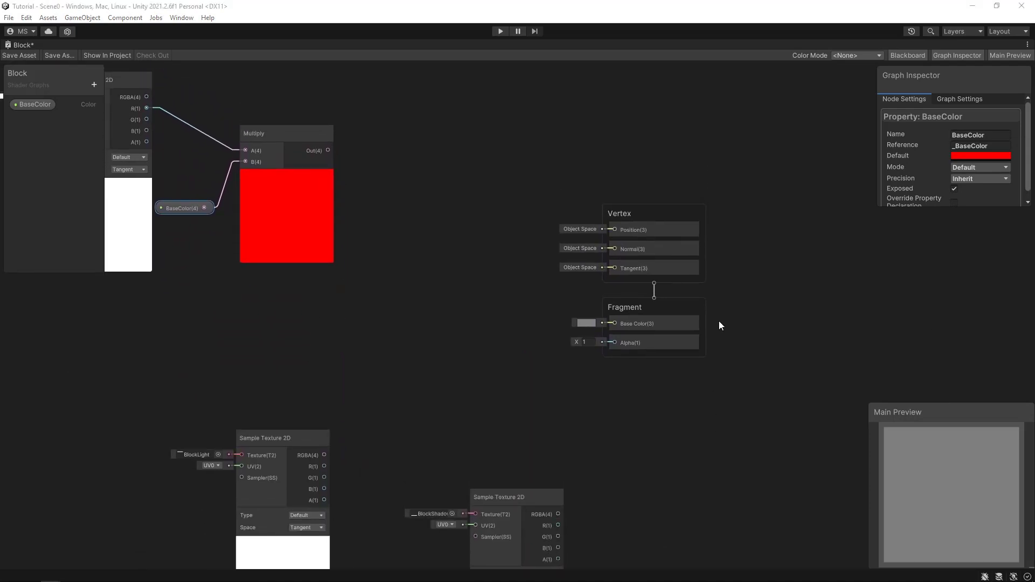
# Add a Blend node taking Multiply as base, BlockLight RGBA as blend and its alpha as opacity.
pyautogui.moveTo(257, 440); pyautogui.dragTo(260, 285)
pyautogui.moveTo(331, 152); pyautogui.dragTo(431, 241)
pyautogui.write('blend')
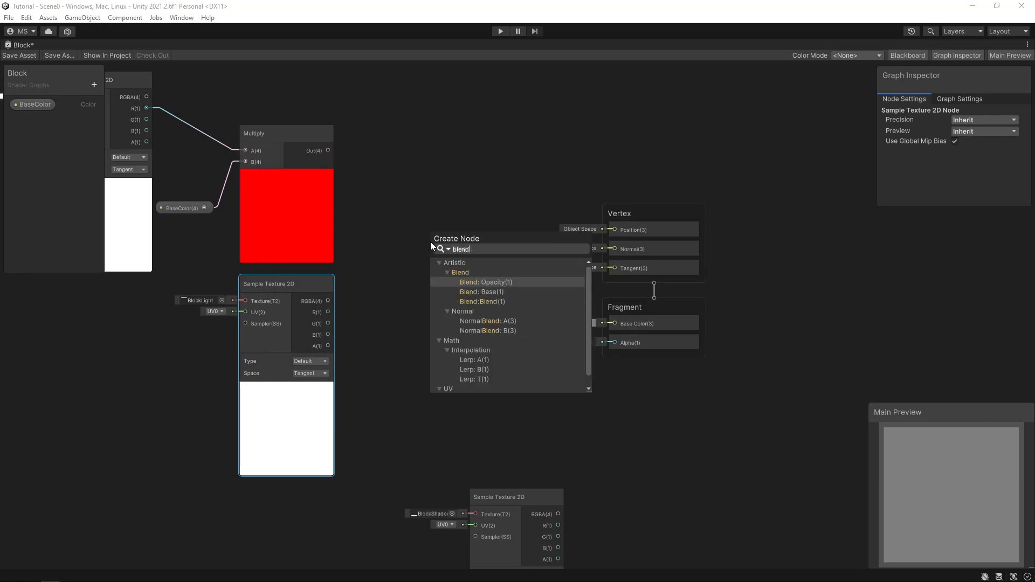
pyautogui.press('Return')
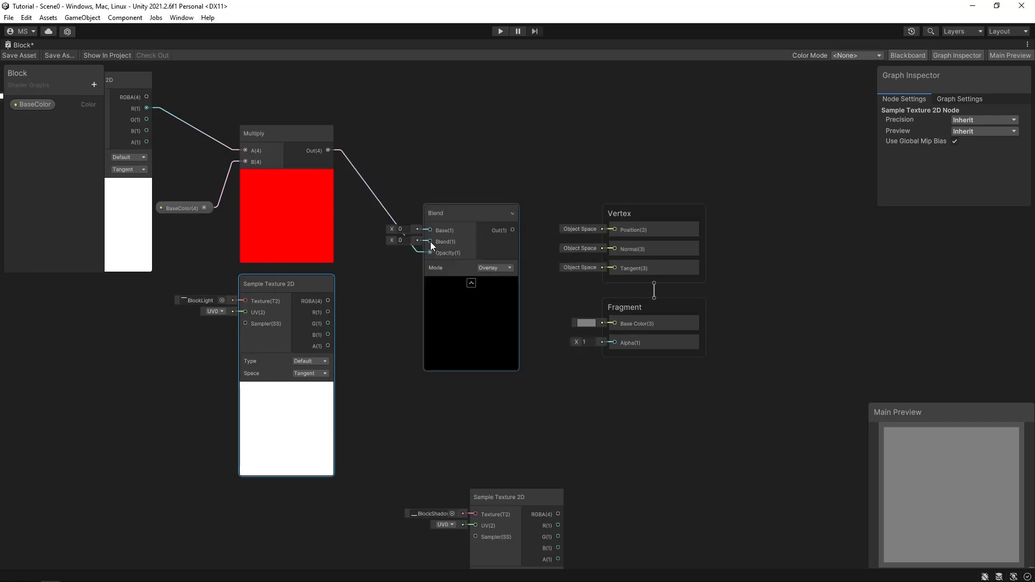
pyautogui.scroll(2, 430, 242)
pyautogui.moveTo(319, 101); pyautogui.dragTo(442, 212)
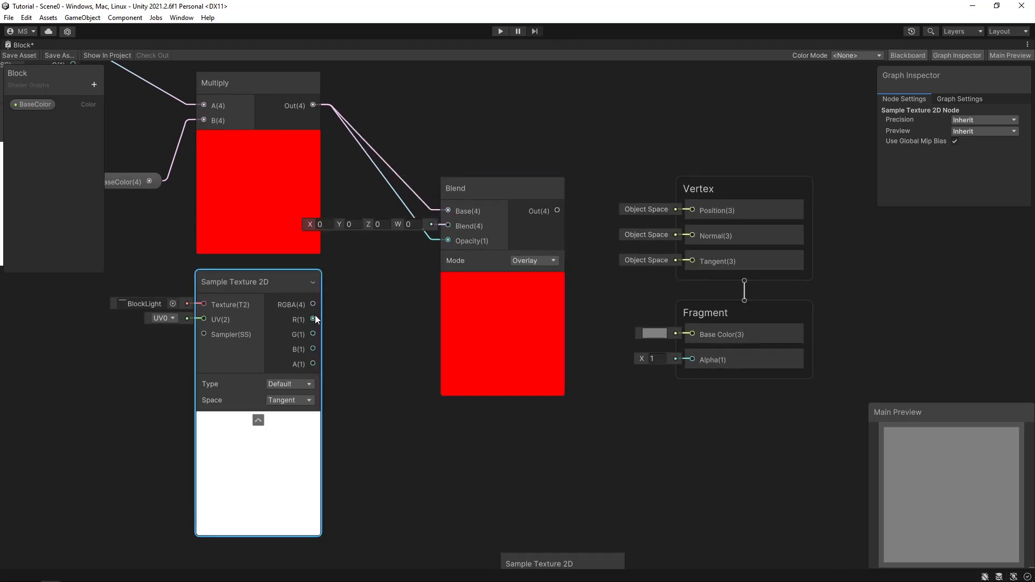
pyautogui.moveTo(313, 305); pyautogui.dragTo(443, 227)
pyautogui.moveTo(312, 364); pyautogui.dragTo(449, 241)
# Set the Blend node's mode to Screen.
pyautogui.scroll(3, 248, 357)
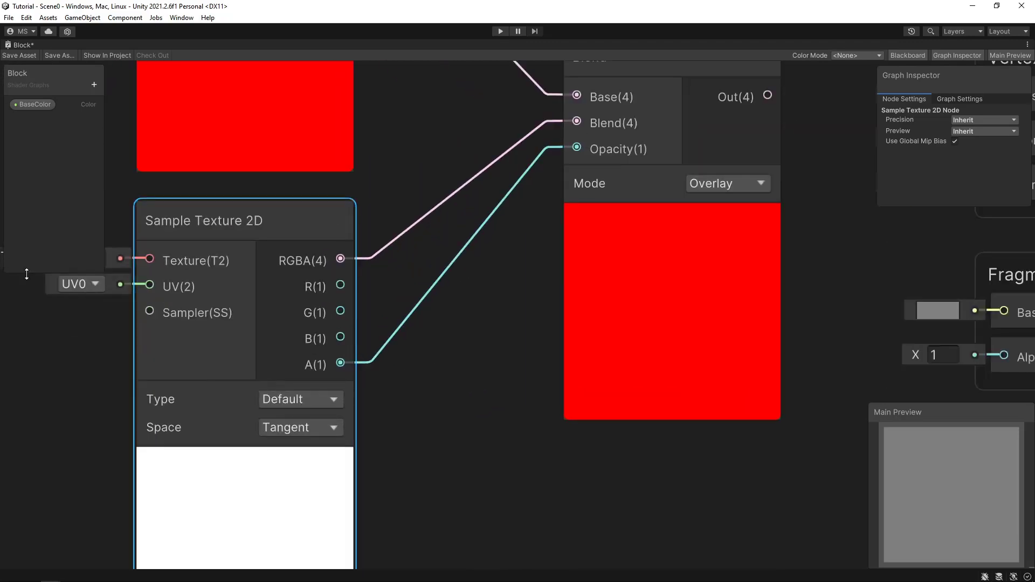
pyautogui.moveTo(51, 284); pyautogui.dragTo(242, 359, button='middle')
pyautogui.scroll(5, 176, 328)
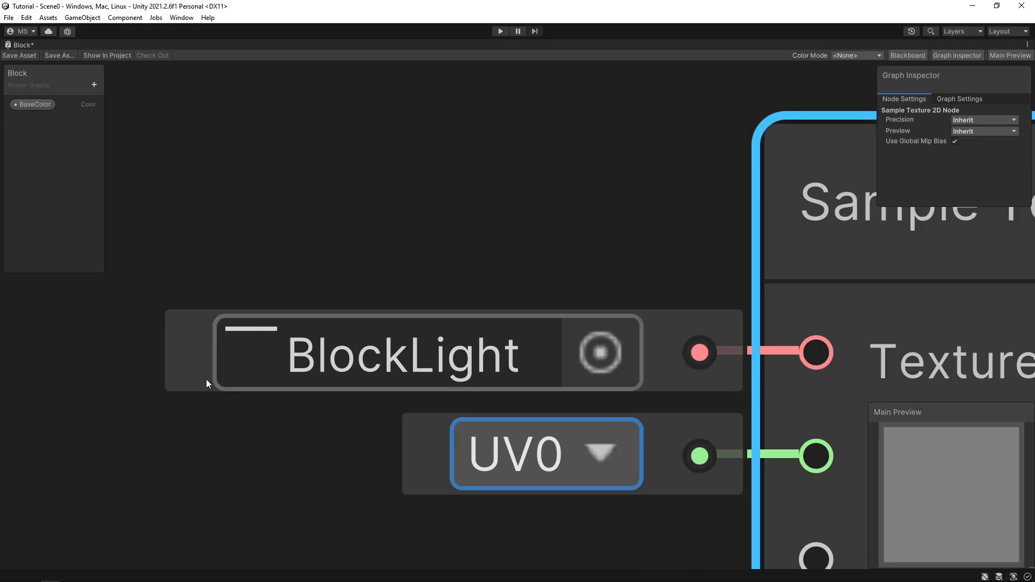
pyautogui.scroll(-1, 271, 365)
pyautogui.scroll(-3, 272, 364)
pyautogui.moveTo(323, 237); pyautogui.dragTo(11, 300, button='middle')
pyautogui.scroll(-3, 627, 324)
pyautogui.moveTo(689, 394); pyautogui.dragTo(297, 399, button='middle')
pyautogui.scroll(-1, 301, 409)
pyautogui.scroll(-2, 301, 409)
pyautogui.moveTo(273, 453); pyautogui.dragTo(251, 353, button='middle')
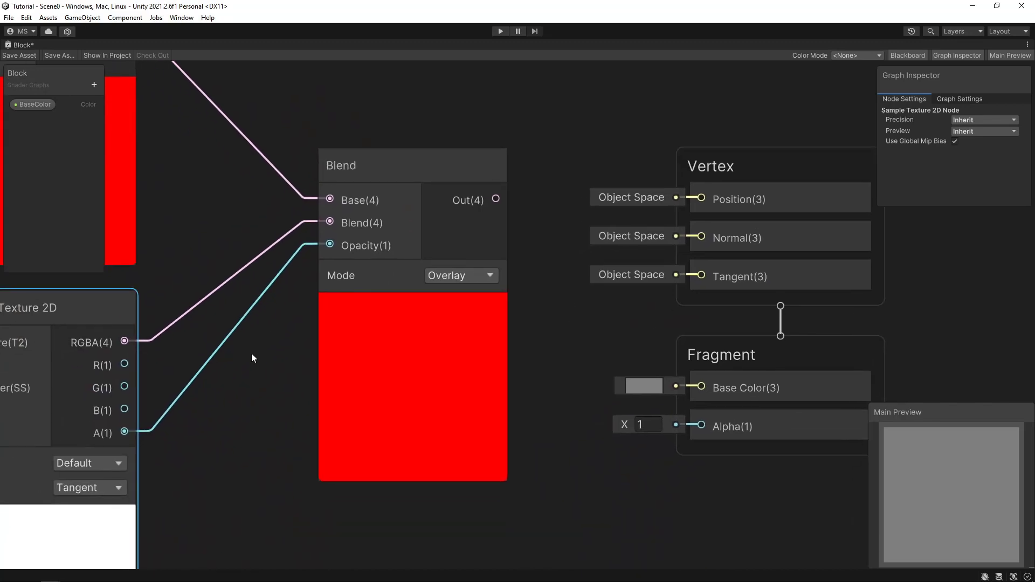
pyautogui.click(500, 271)
pyautogui.click(462, 277)
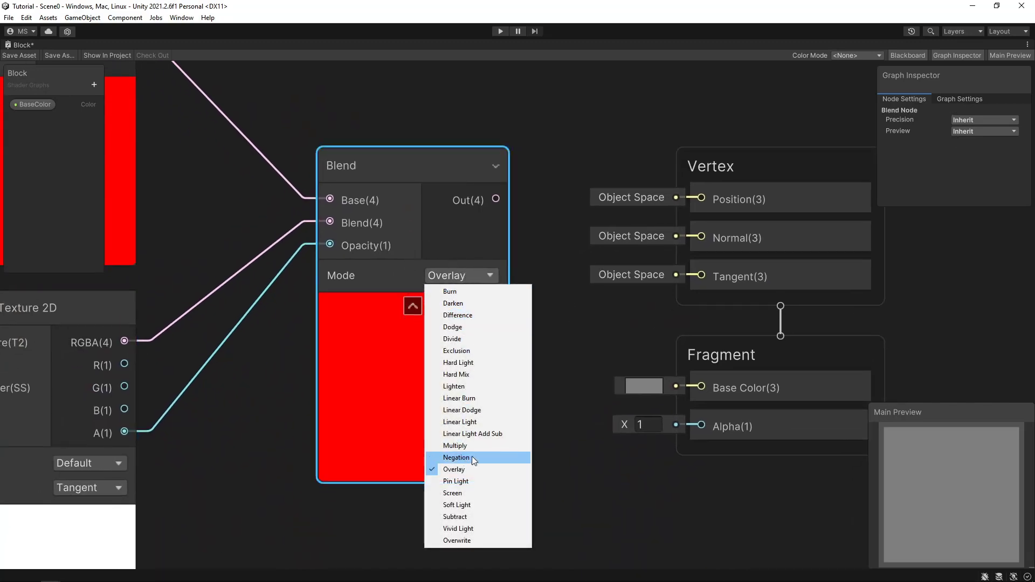
pyautogui.click(500, 494)
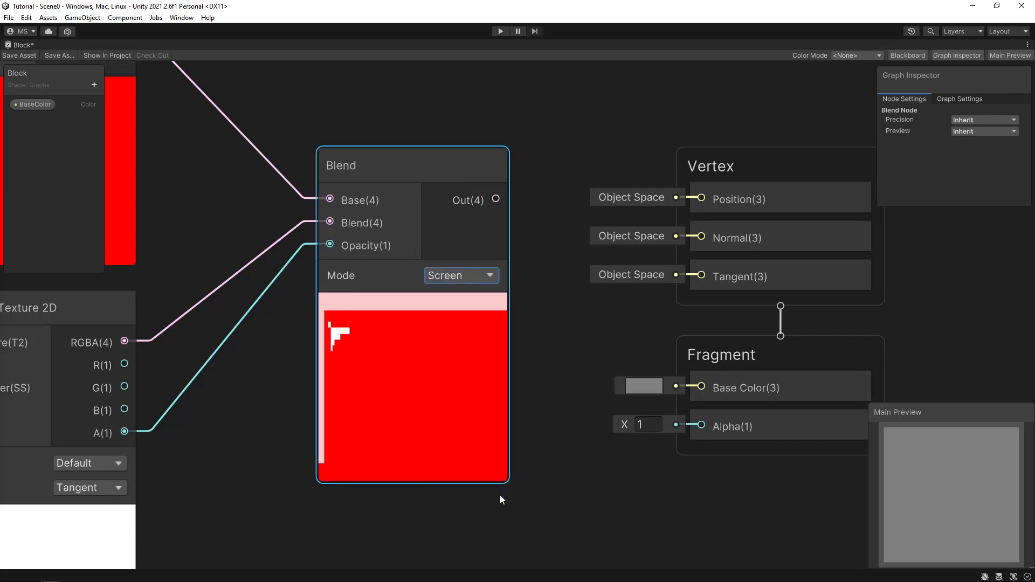
# Move the Vertex and Fragment master nodes right and place BlockShadow under the Blend.
pyautogui.scroll(-3, 455, 400)
pyautogui.scroll(3, 384, 357)
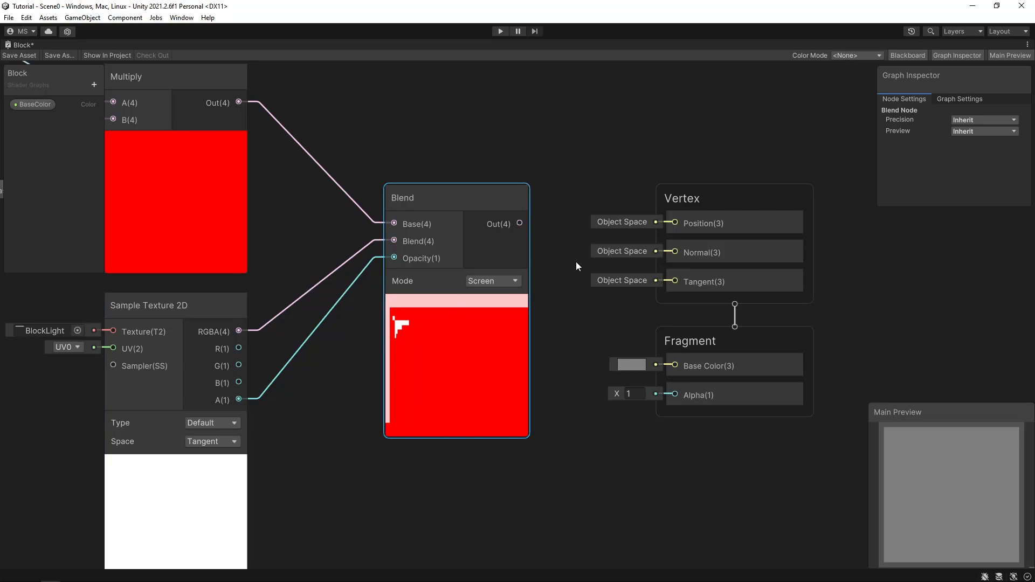
pyautogui.moveTo(576, 260); pyautogui.dragTo(470, 162, button='middle')
pyautogui.click(371, 504)
pyautogui.moveTo(470, 162); pyautogui.dragTo(733, 511)
pyautogui.scroll(-6, 716, 430)
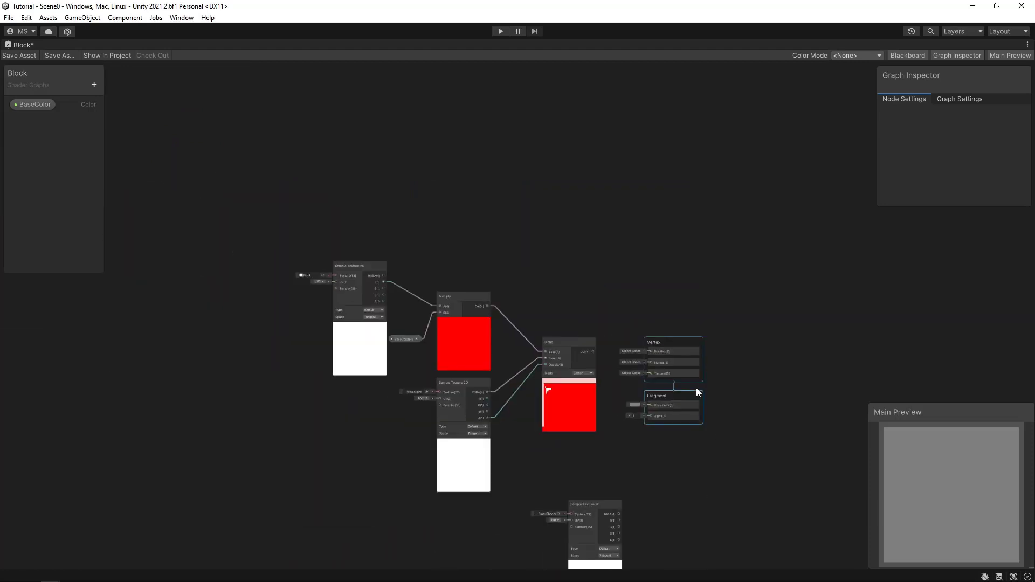
pyautogui.moveTo(656, 345); pyautogui.dragTo(843, 353)
pyautogui.click(686, 413)
pyautogui.scroll(3, 547, 365)
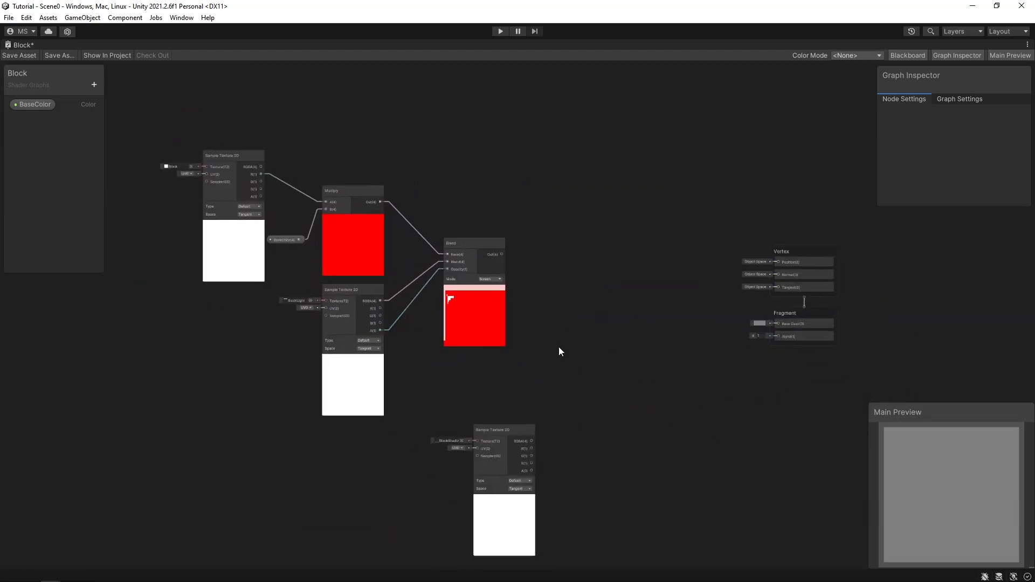
pyautogui.moveTo(493, 444); pyautogui.dragTo(454, 359)
pyautogui.scroll(4, 648, 350)
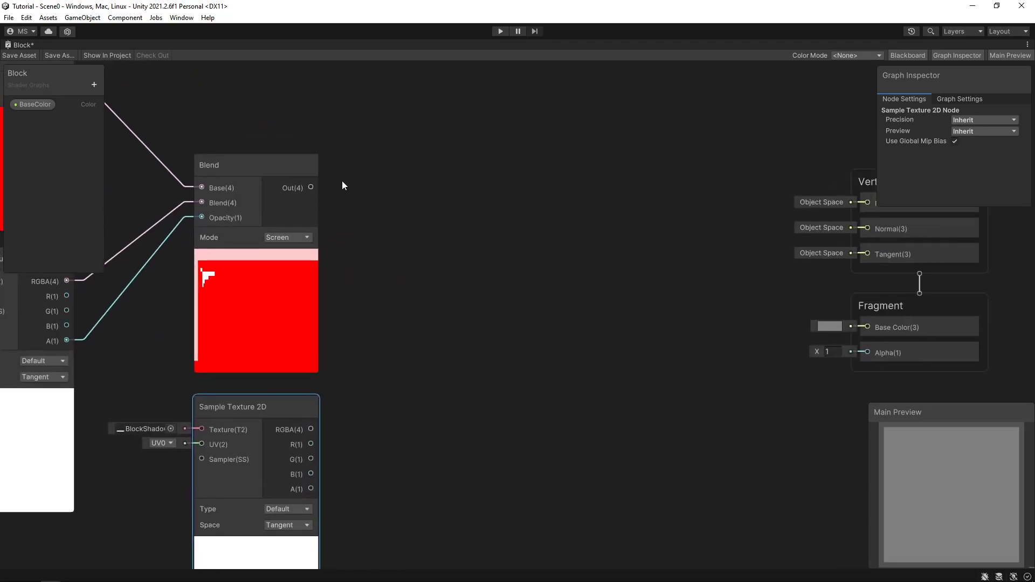
# Add a second Blend fed by the Screen blend, with BlockShadow's alpha as opacity.
pyautogui.moveTo(313, 186); pyautogui.dragTo(497, 310)
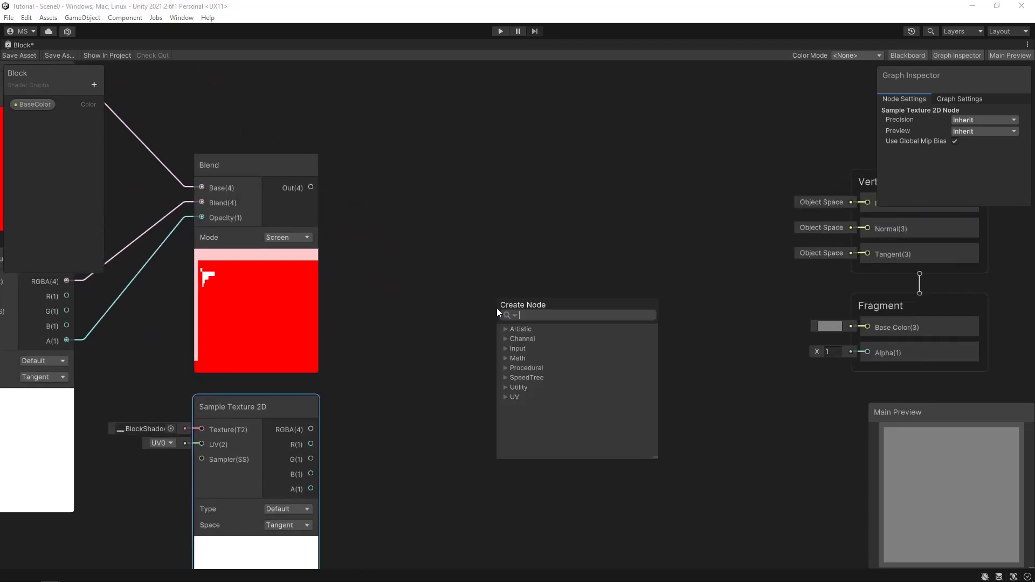
pyautogui.write('blend')
pyautogui.press('Return')
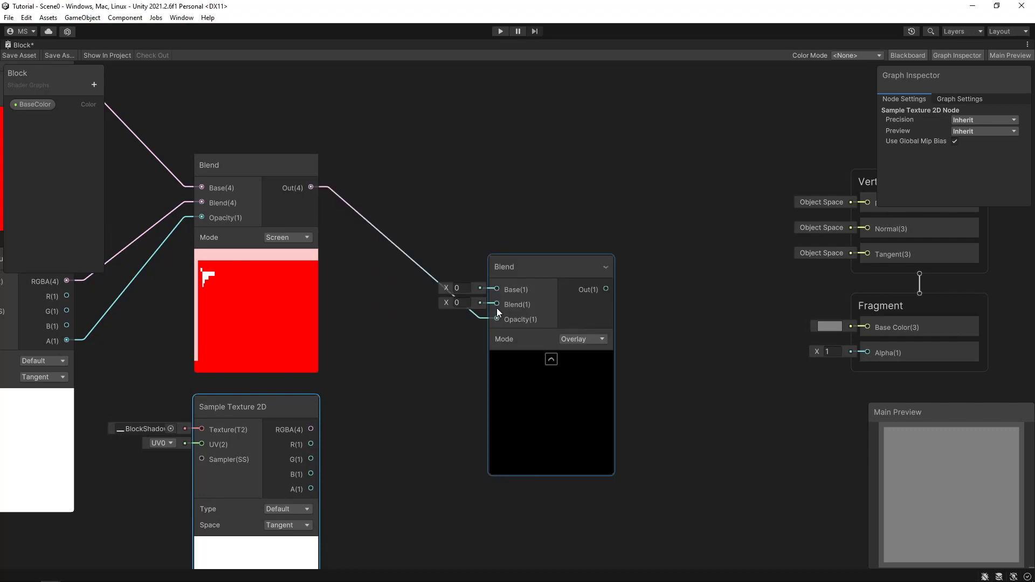
pyautogui.moveTo(311, 187); pyautogui.dragTo(483, 303)
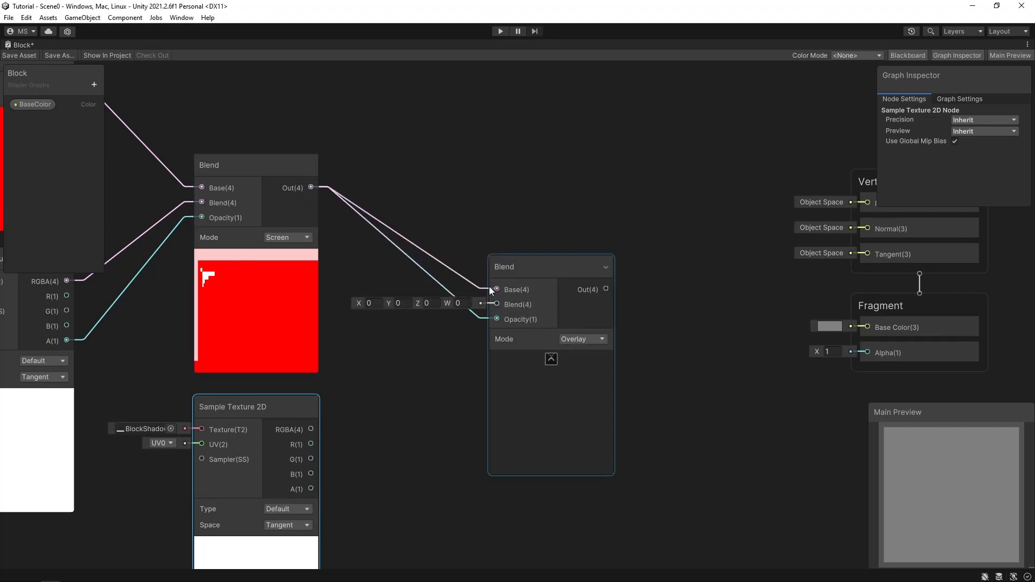
pyautogui.moveTo(312, 488); pyautogui.dragTo(499, 320)
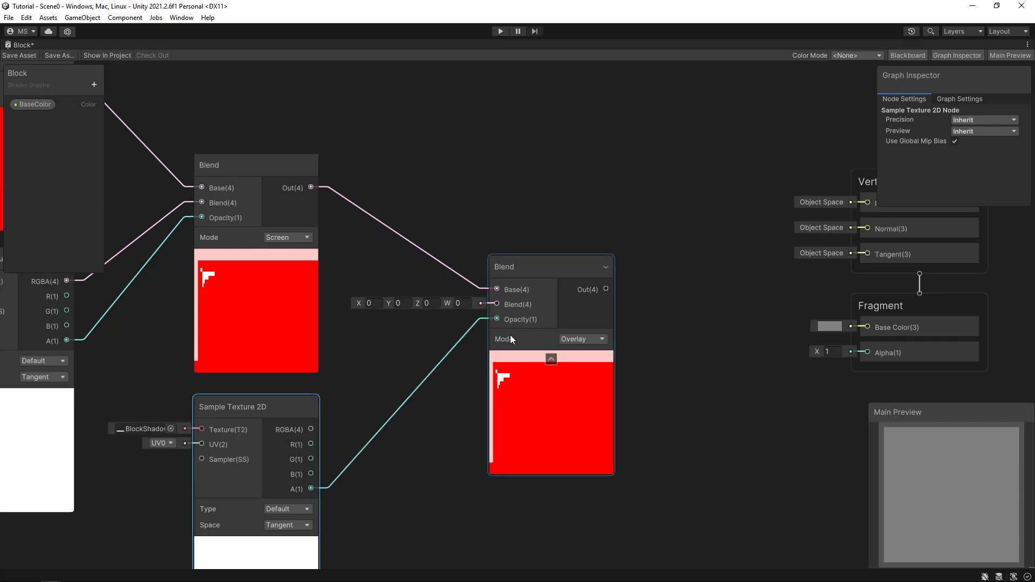
# Set the second Blend node's mode to Burn.
pyautogui.scroll(3, 510, 335)
pyautogui.click(605, 340)
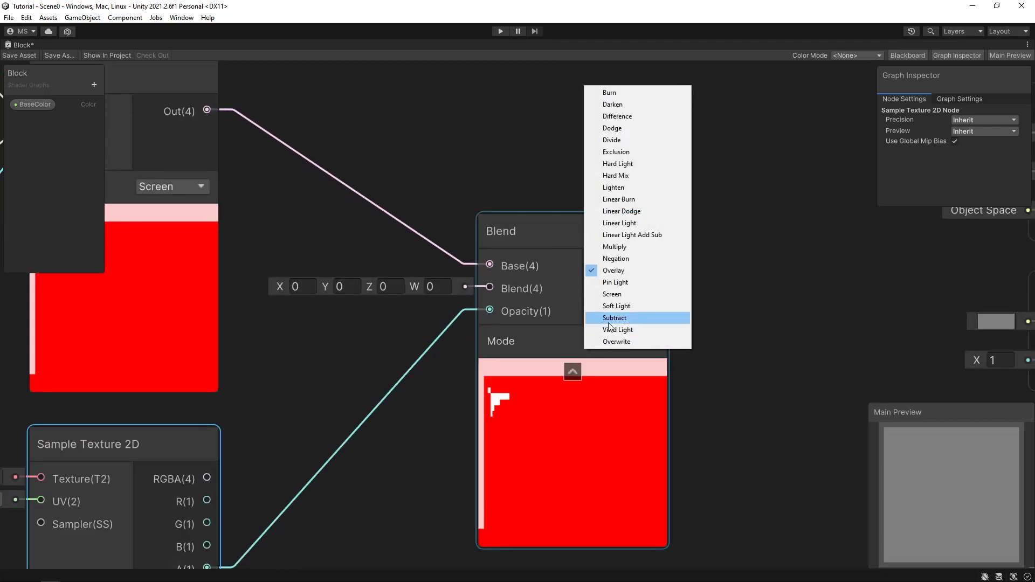
pyautogui.click(654, 93)
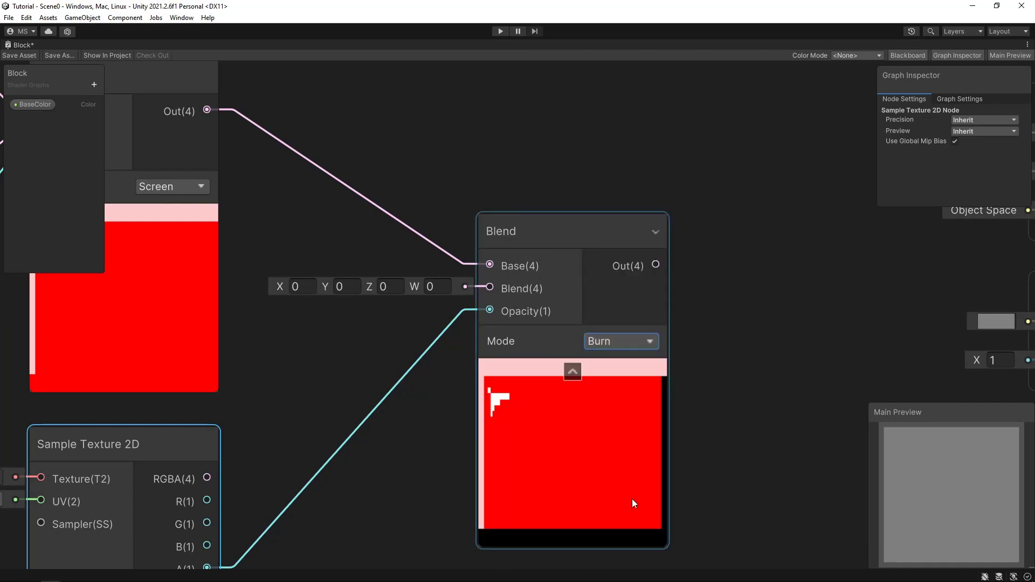
pyautogui.click(89, 81)
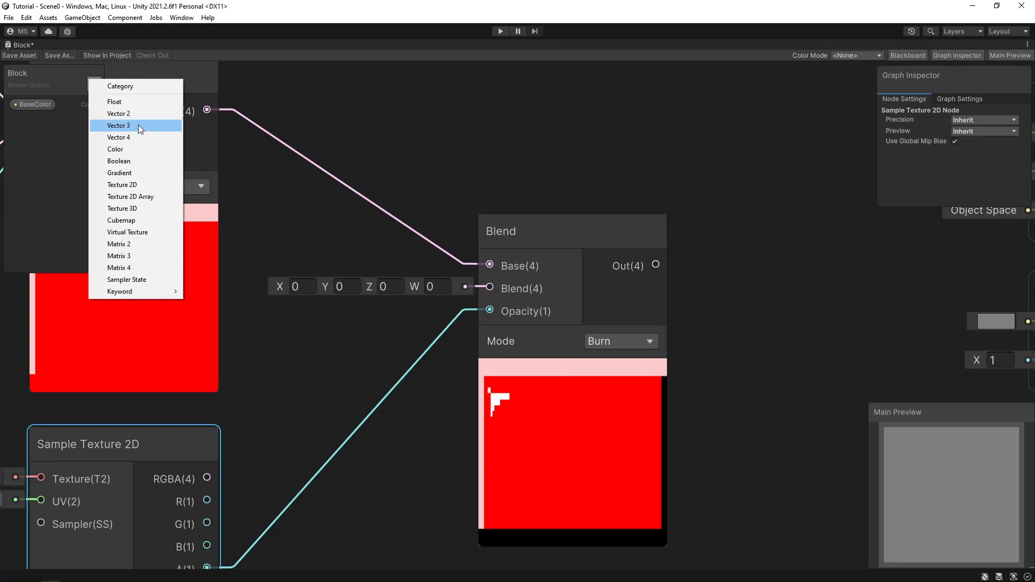
# Add a mid-grey Shadow colour property and feed it into the Burn blend's Blend input.
pyautogui.click(130, 148)
pyautogui.write('Shadow')
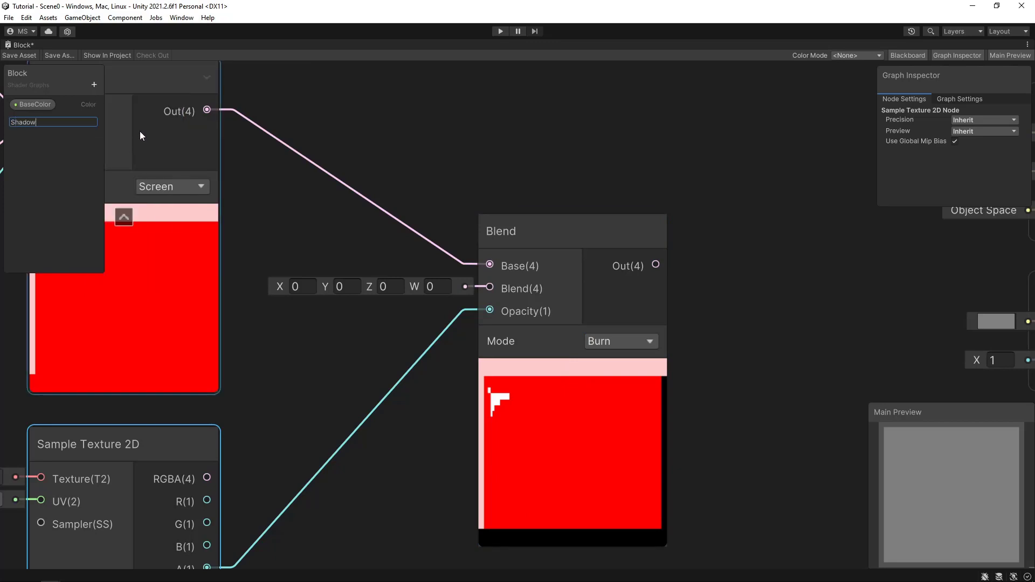
pyautogui.press('Return')
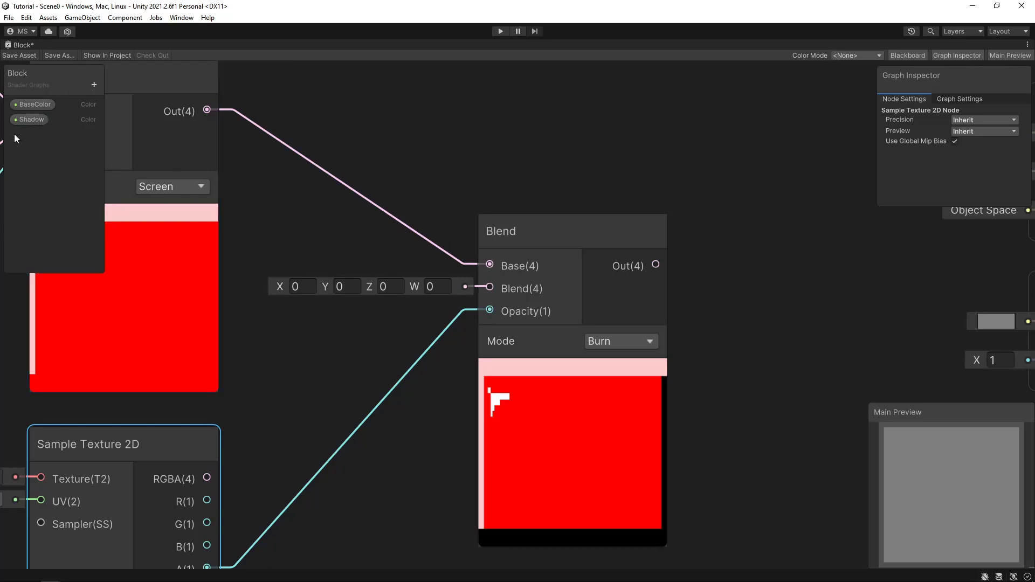
pyautogui.moveTo(20, 119); pyautogui.dragTo(280, 261)
pyautogui.moveTo(363, 267); pyautogui.dragTo(428, 287)
pyautogui.moveTo(323, 270); pyautogui.dragTo(352, 288)
pyautogui.click(965, 155)
pyautogui.moveTo(940, 248); pyautogui.dragTo(939, 243)
# Connect the Burn blend's output to the Fragment Base Color.
pyautogui.moveTo(730, 388); pyautogui.dragTo(390, 434, button='middle')
pyautogui.moveTo(272, 329); pyautogui.dragTo(677, 378)
pyautogui.scroll(-5, 545, 383)
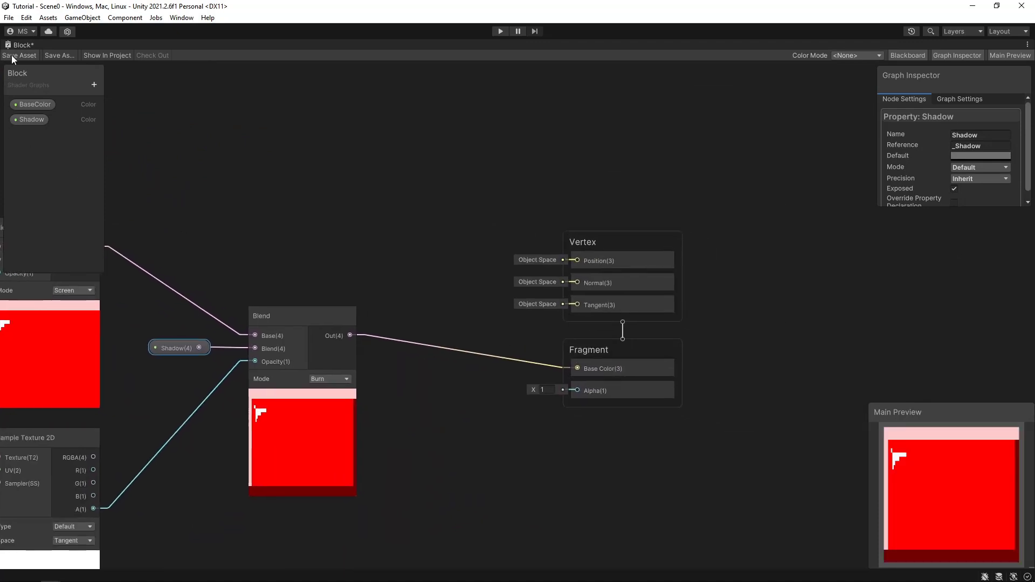
# Save the shader graph and create a Block material from it in Materials.
pyautogui.click(12, 55)
pyautogui.doubleClick(20, 45)
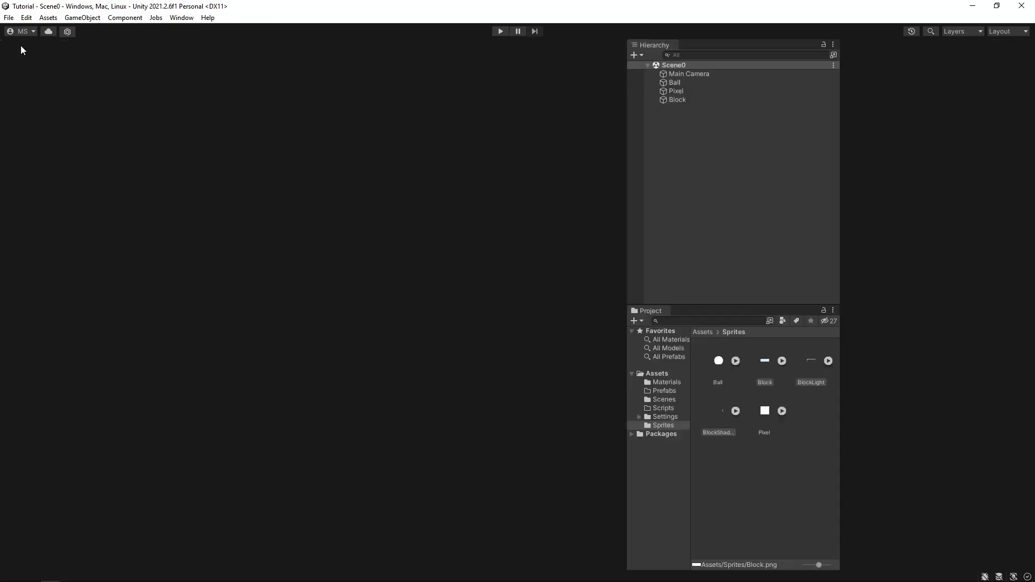
pyautogui.click(653, 381)
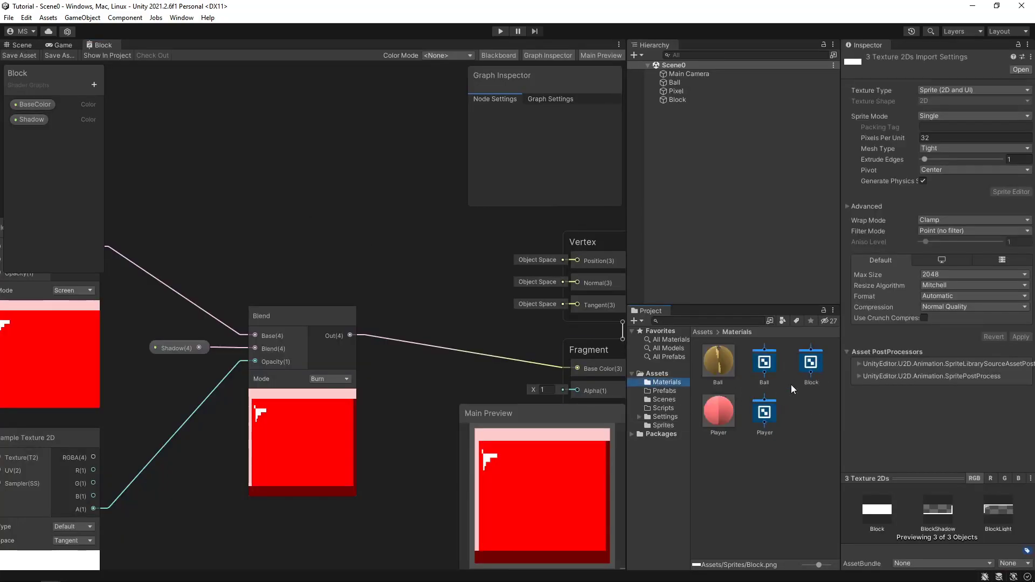
pyautogui.rightClick(812, 358)
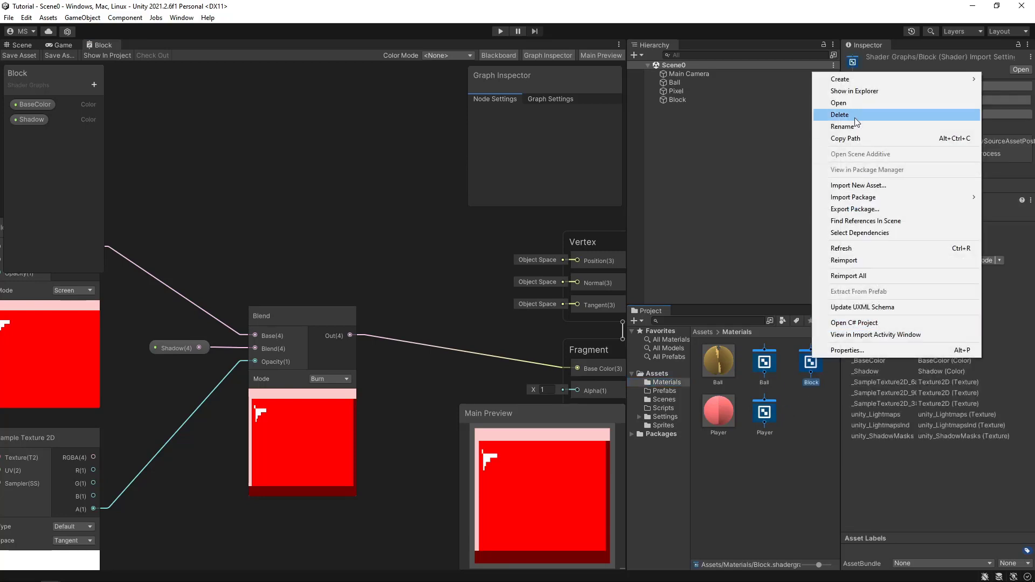
pyautogui.moveTo(862, 81)
pyautogui.write('m')
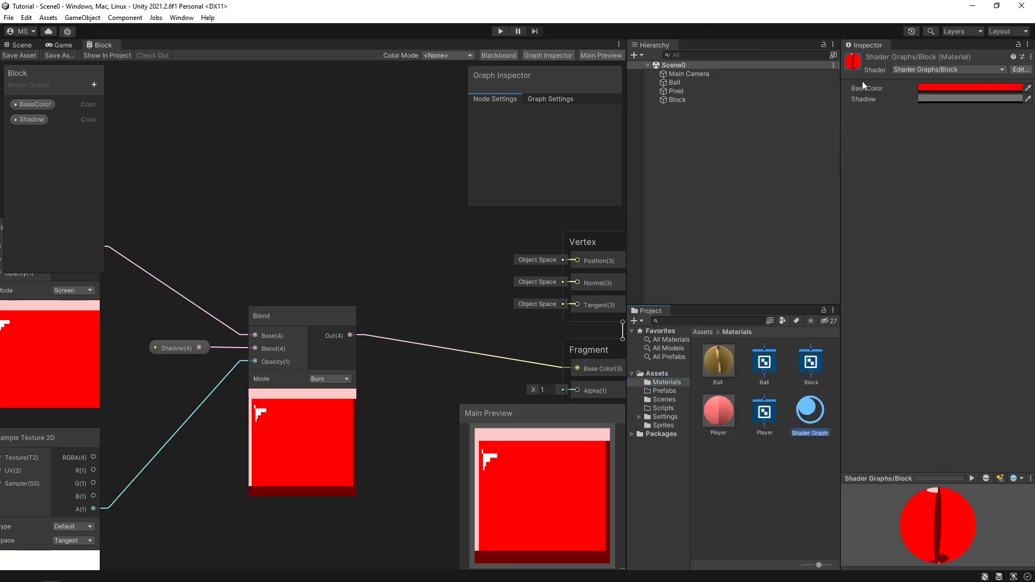
pyautogui.write('Block')
pyautogui.press('Return')
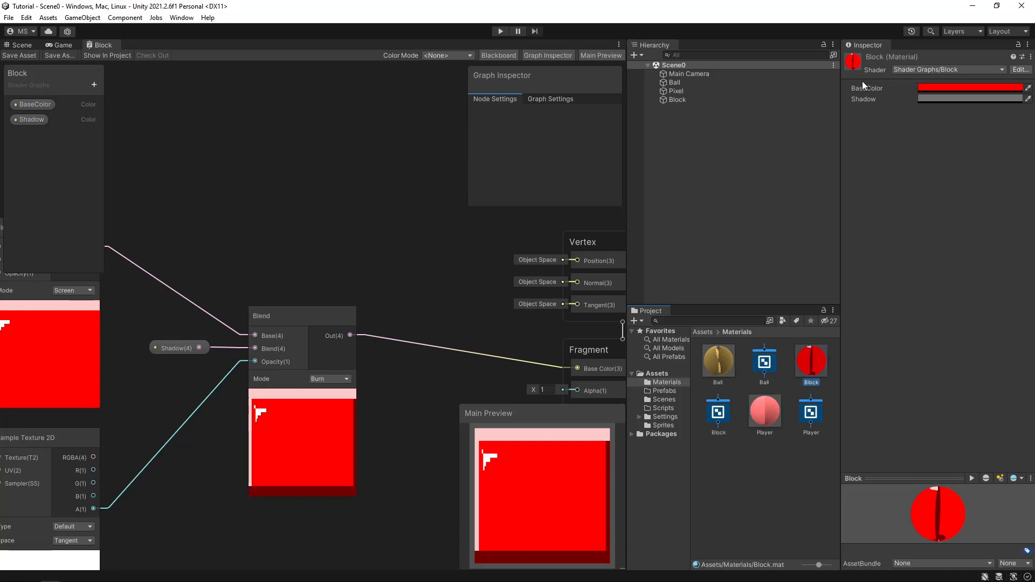
# Apply the Block material to the block in the Scene view, turning it red.
pyautogui.click(20, 44)
pyautogui.moveTo(812, 362); pyautogui.dragTo(321, 208)
pyautogui.scroll(1, 313, 235)
pyautogui.scroll(3, 324, 226)
pyautogui.moveTo(335, 206); pyautogui.dragTo(348, 252, button='middle')
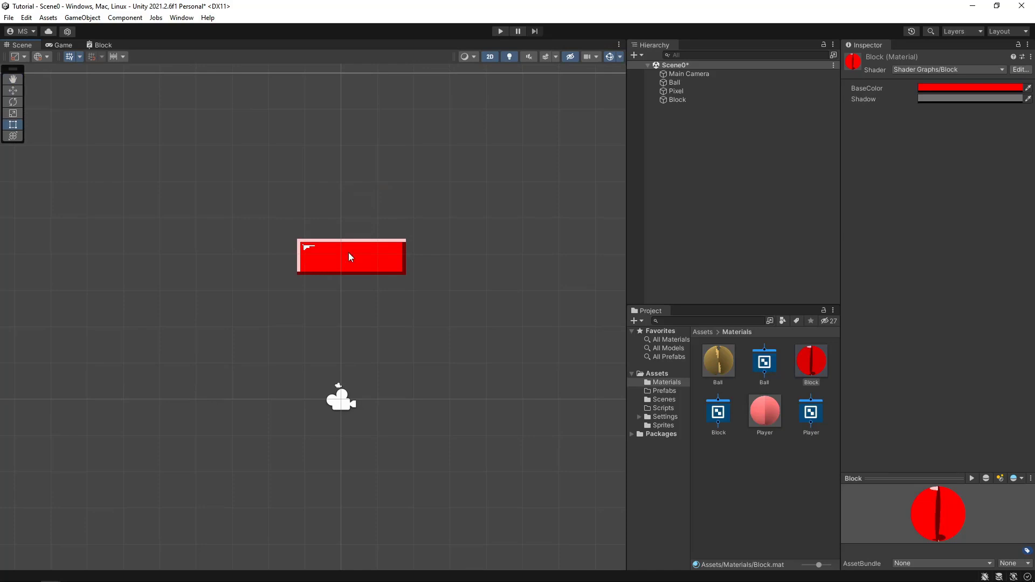
# Set the Block material's BaseColor to orange-red FF4100 and its Shadow to a lighter grey.
pyautogui.click(942, 97)
pyautogui.moveTo(998, 163); pyautogui.dragTo(1025, 158)
pyautogui.click(863, 143)
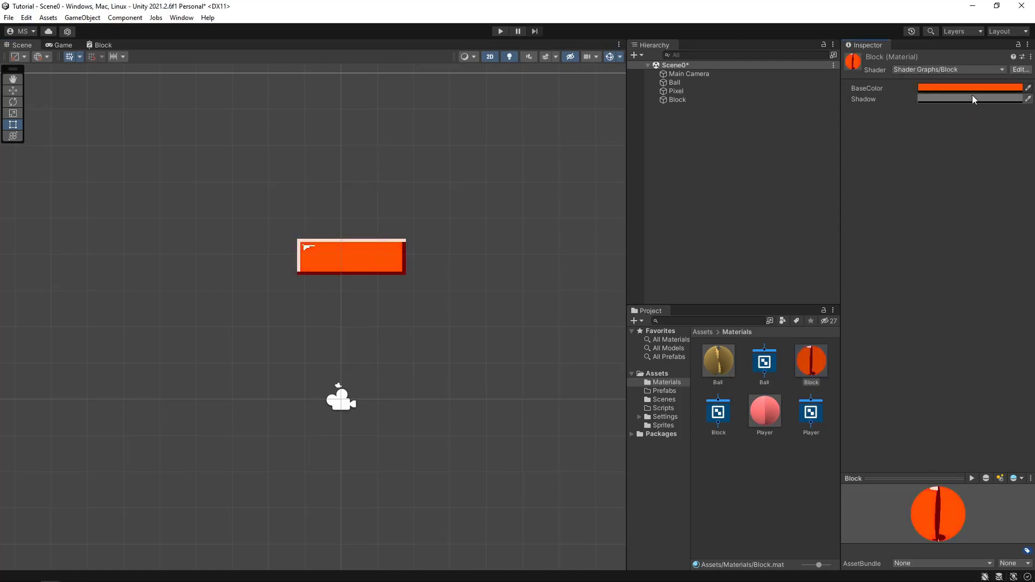
pyautogui.click(972, 94)
pyautogui.moveTo(957, 170); pyautogui.dragTo(917, 179)
# Zoom out to frame the whole play area and open the empty Prefabs folder.
pyautogui.scroll(-6, 227, 321)
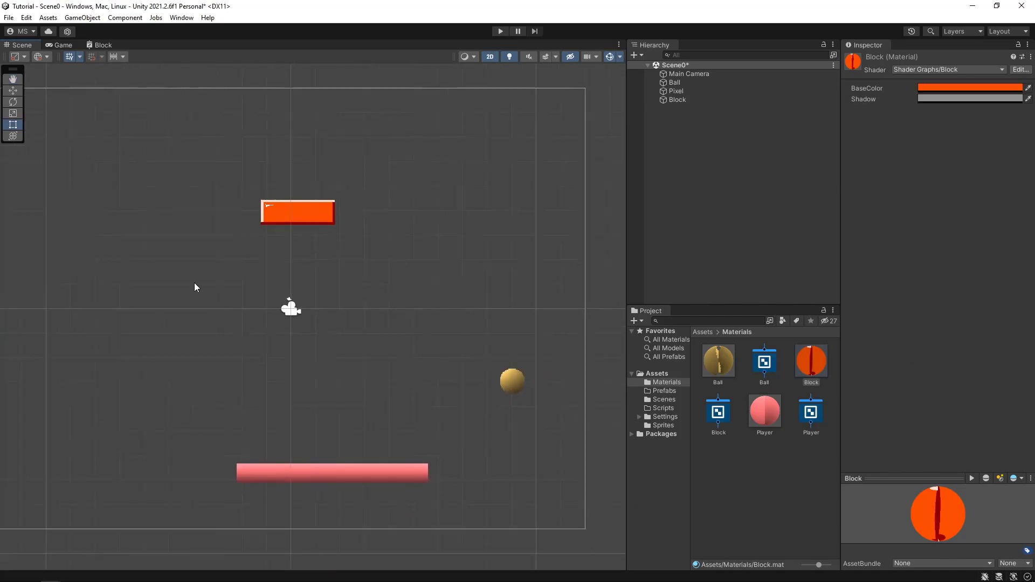
pyautogui.moveTo(194, 284); pyautogui.dragTo(213, 275, button='middle')
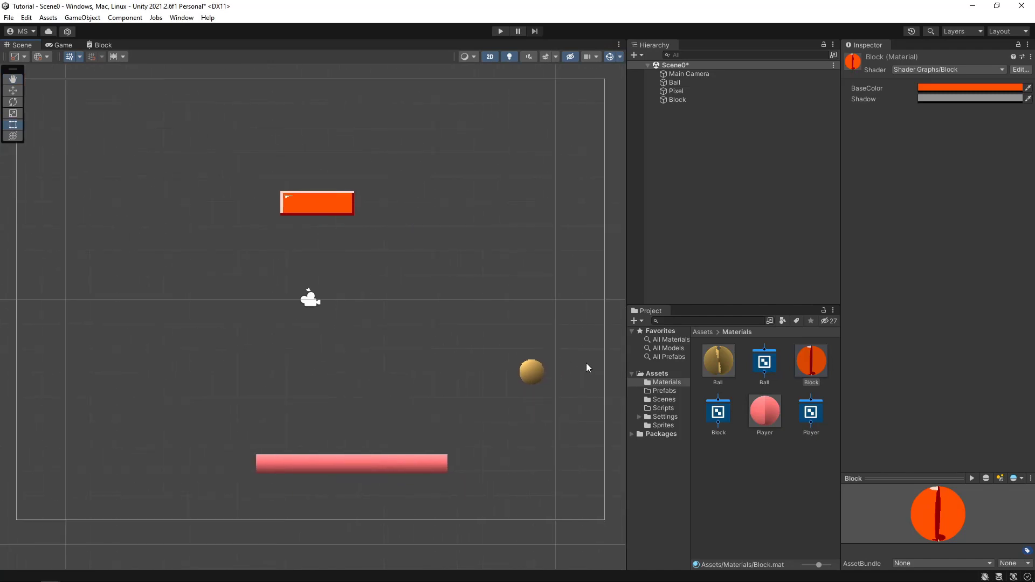
pyautogui.click(663, 391)
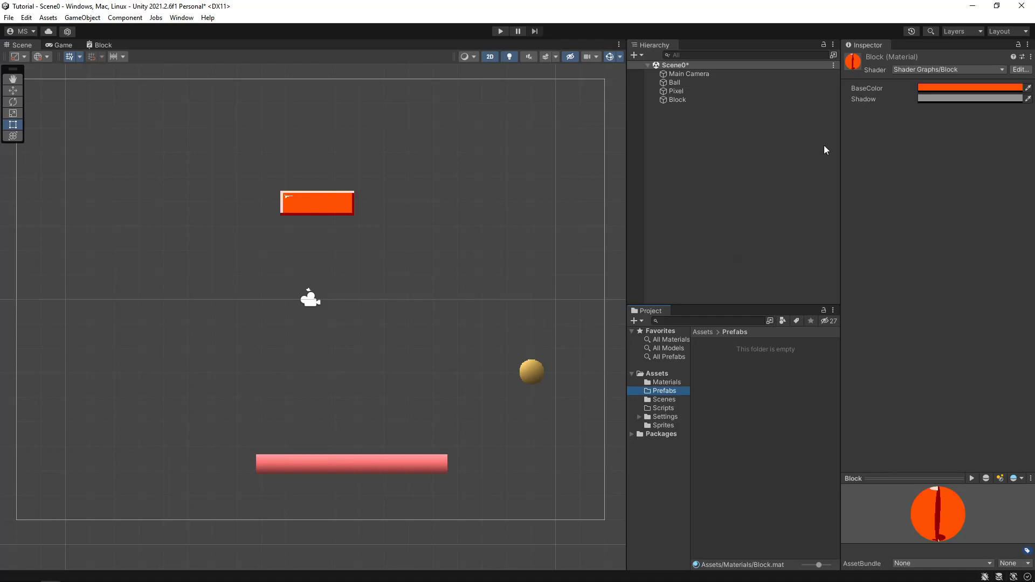
# Save the Block object as a Block prefab in Prefabs, then delete it from the scene.
pyautogui.click(667, 100)
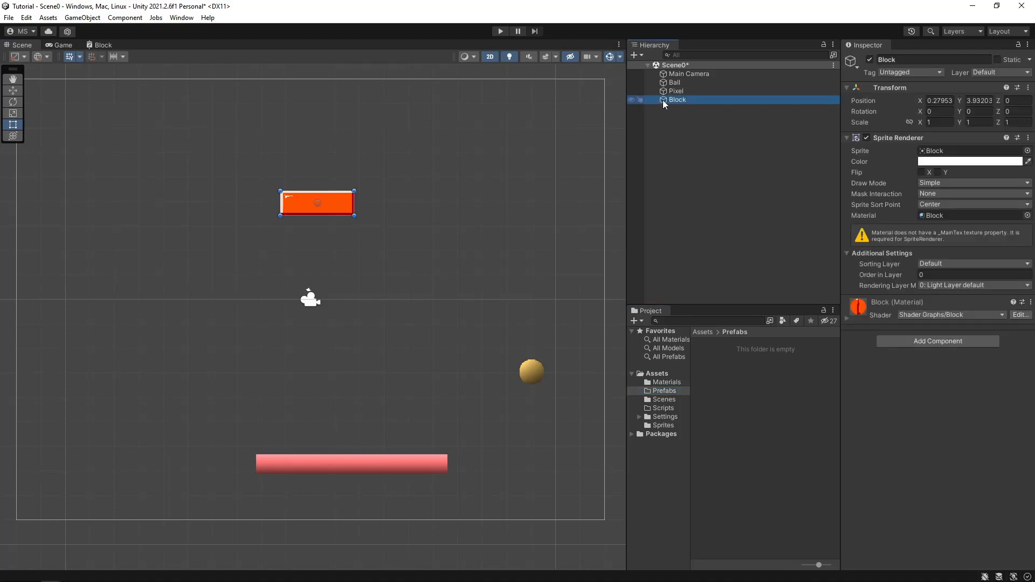
pyautogui.moveTo(663, 100); pyautogui.dragTo(740, 397)
pyautogui.click(684, 100)
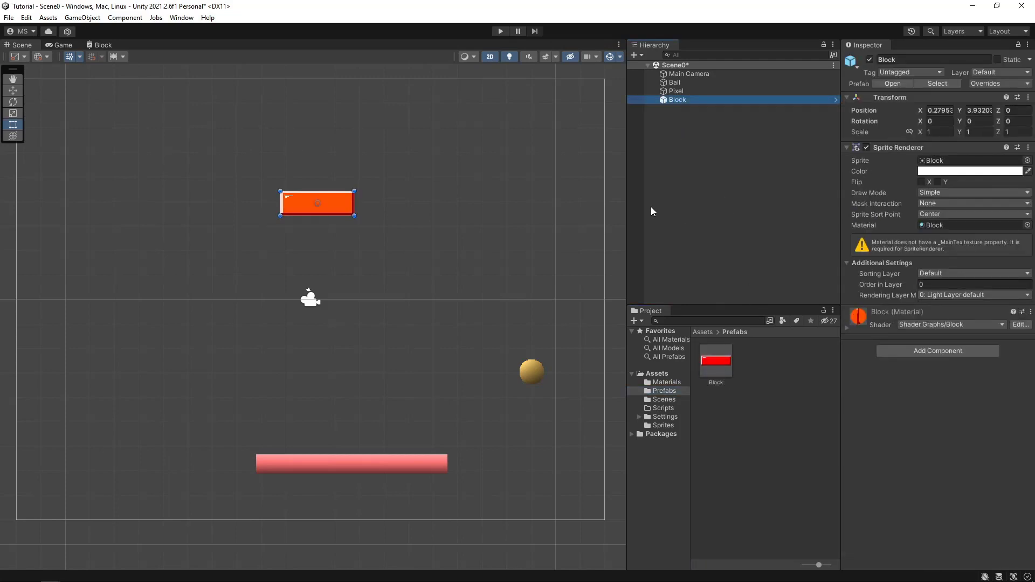
pyautogui.press('Delete')
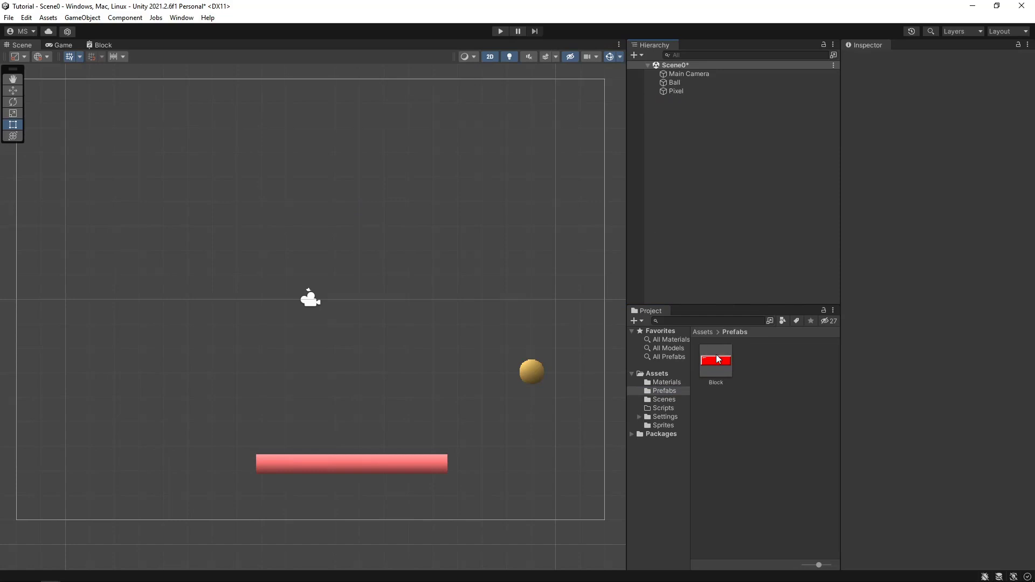
# Place two Block prefab instances in the scene, then delete all three blocks.
pyautogui.moveTo(717, 360); pyautogui.dragTo(419, 200)
pyautogui.moveTo(717, 360); pyautogui.dragTo(406, 273)
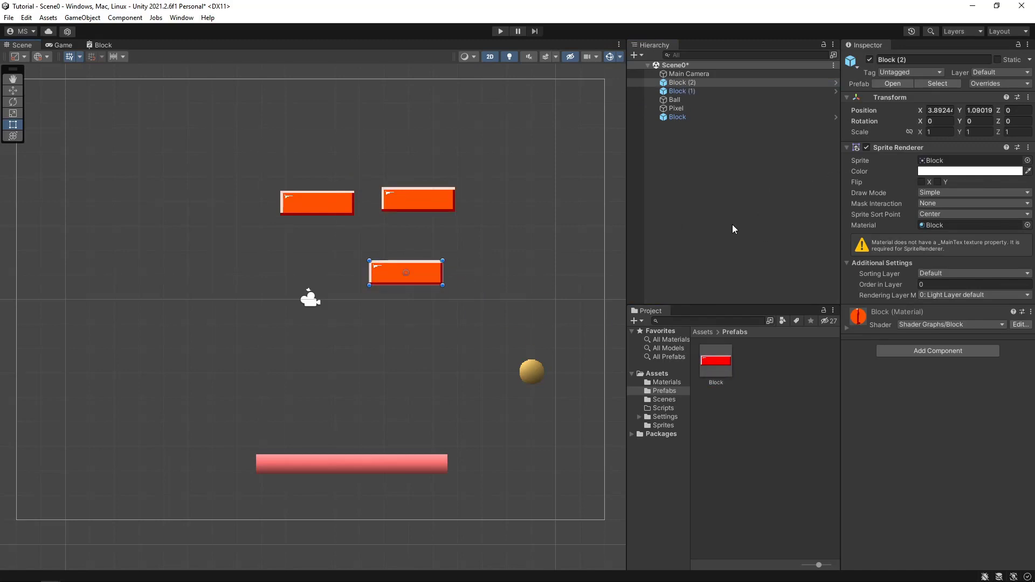
pyautogui.scroll(-1, 497, 218)
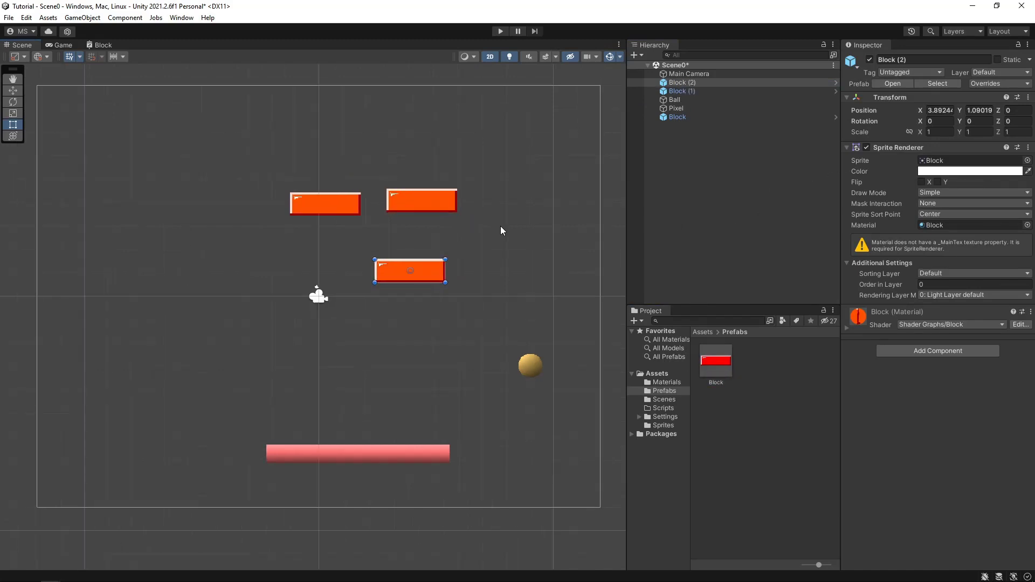
pyautogui.click(704, 116)
pyautogui.keyDown('ctrl'); pyautogui.click(682, 82); pyautogui.keyUp('ctrl')
pyautogui.keyDown('ctrl'); pyautogui.click(682, 91); pyautogui.keyUp('ctrl')
pyautogui.press('Delete')
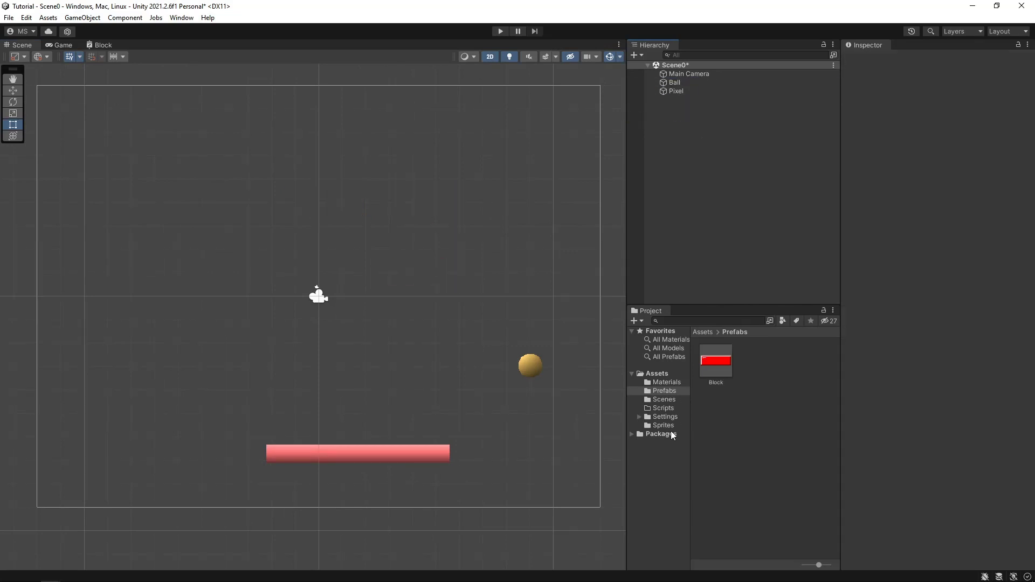
# Create a new C# Script asset named Spawner inside the Scripts folder.
pyautogui.click(657, 407)
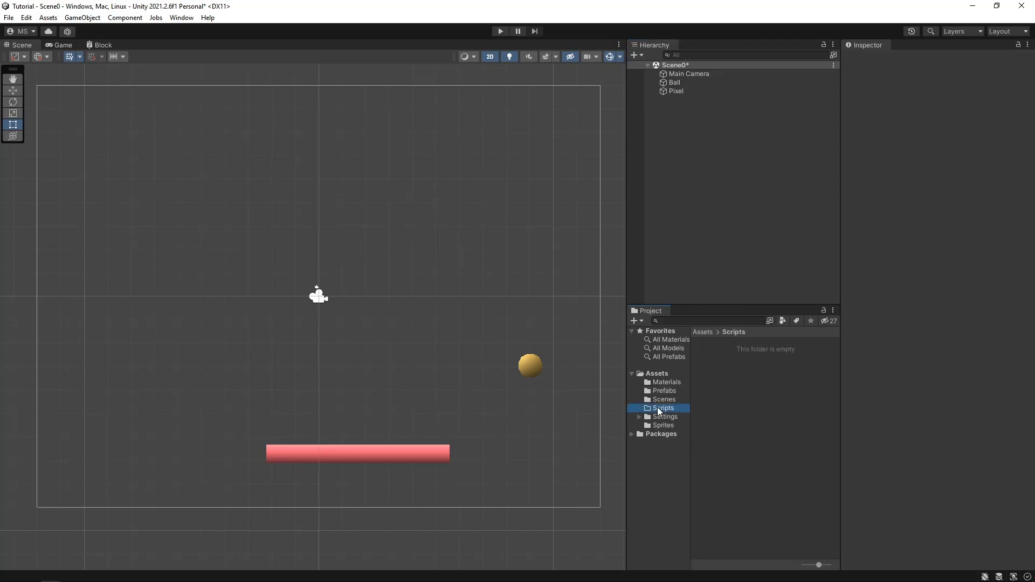
pyautogui.rightClick(717, 372)
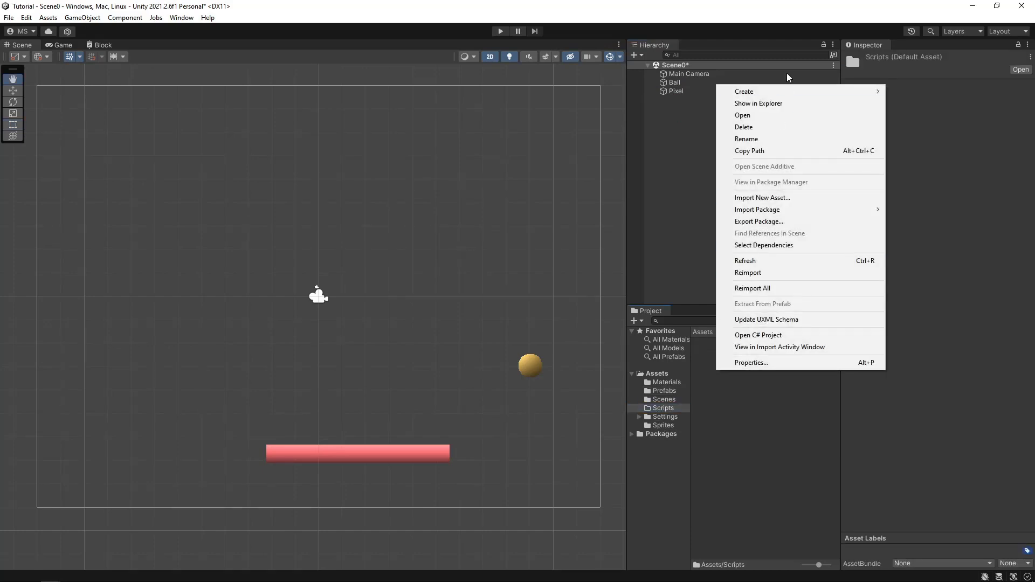
pyautogui.moveTo(776, 90)
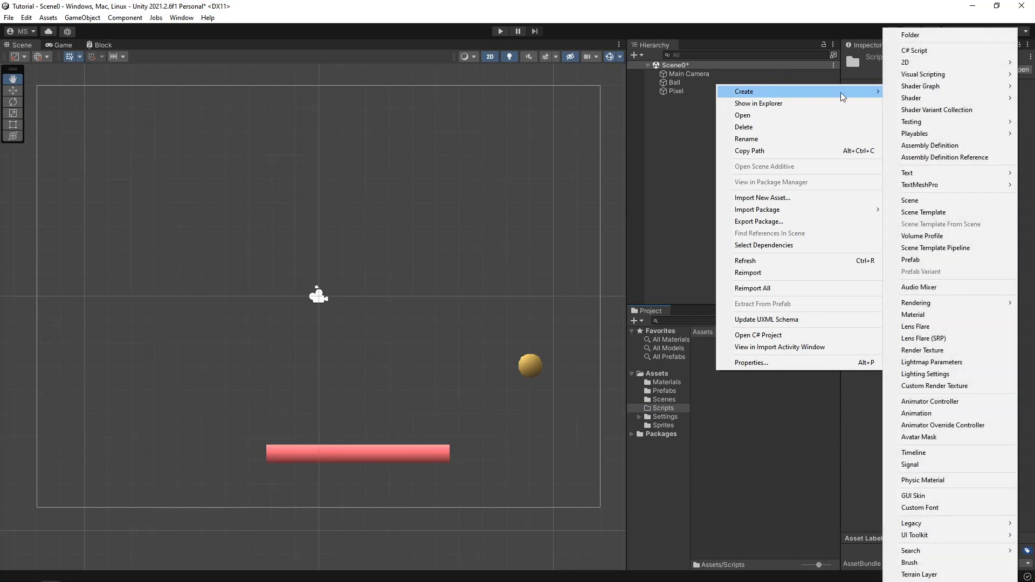
pyautogui.click(938, 50)
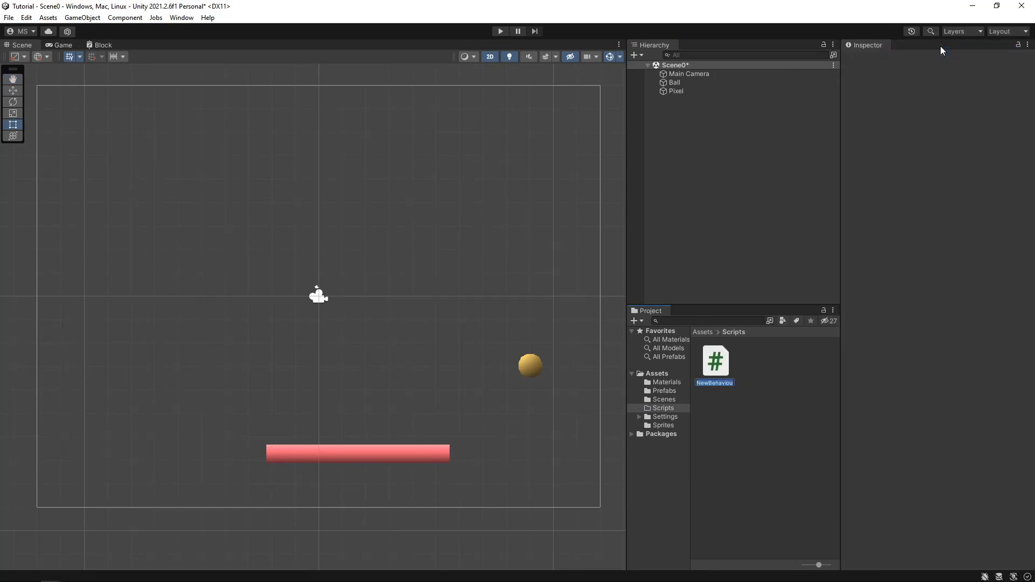
pyautogui.write('Spawner')
pyautogui.press('Return')
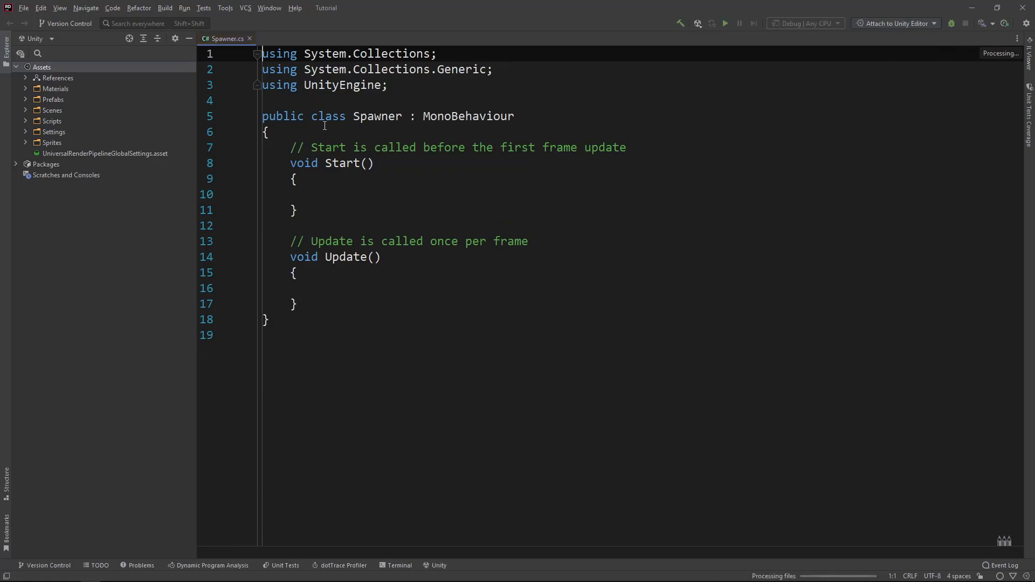
# Review the Spawner class name, its MonoBehaviour base, and the empty Start and Update methods.
pyautogui.doubleClick(379, 116)
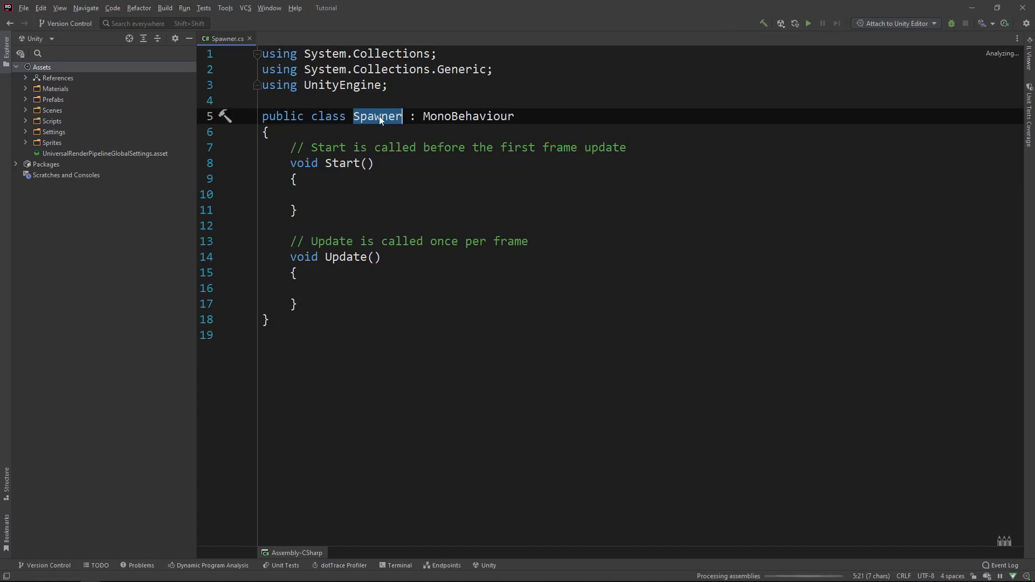
pyautogui.doubleClick(461, 116)
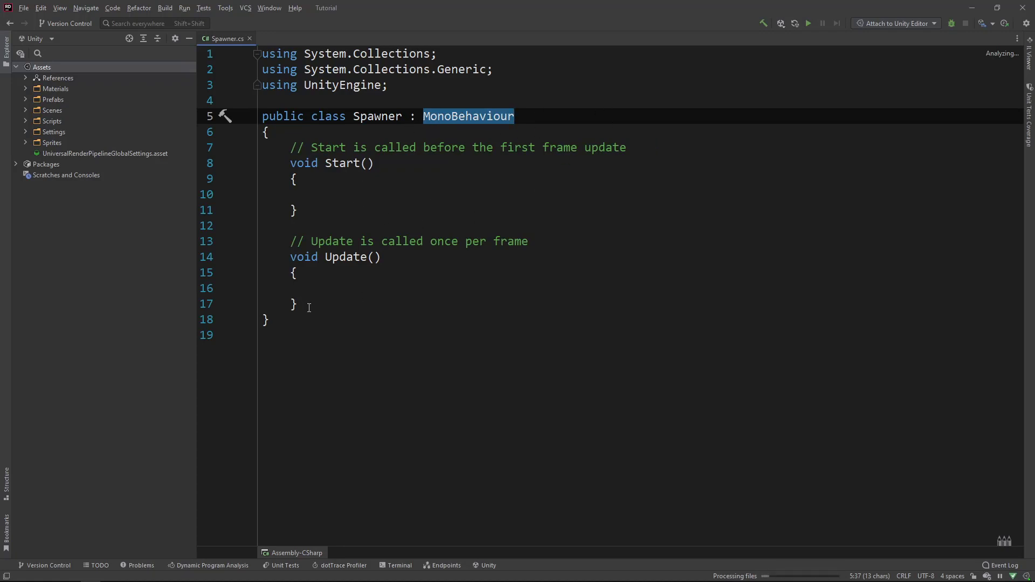
pyautogui.moveTo(297, 304); pyautogui.dragTo(257, 148)
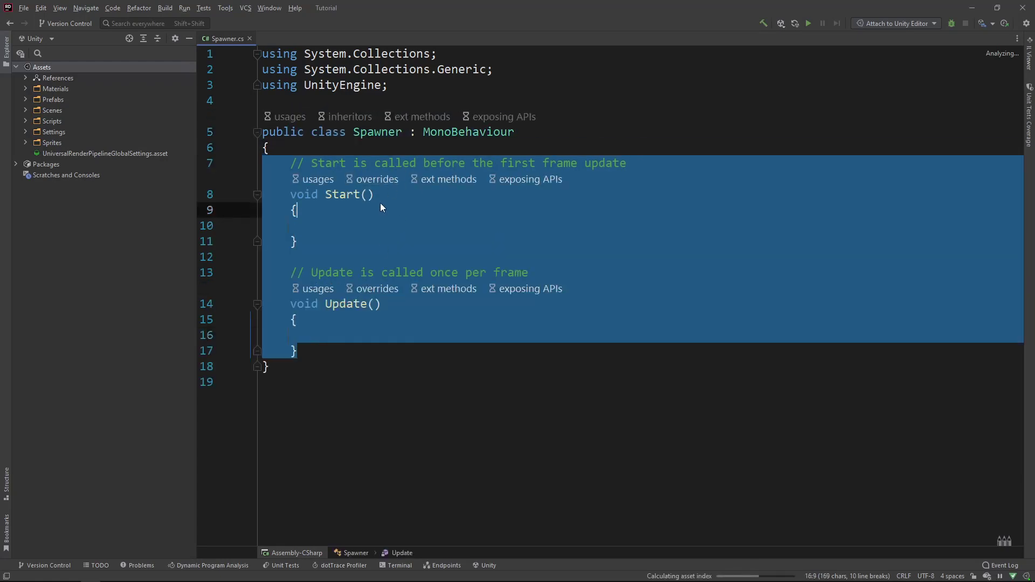
pyautogui.click(380, 208)
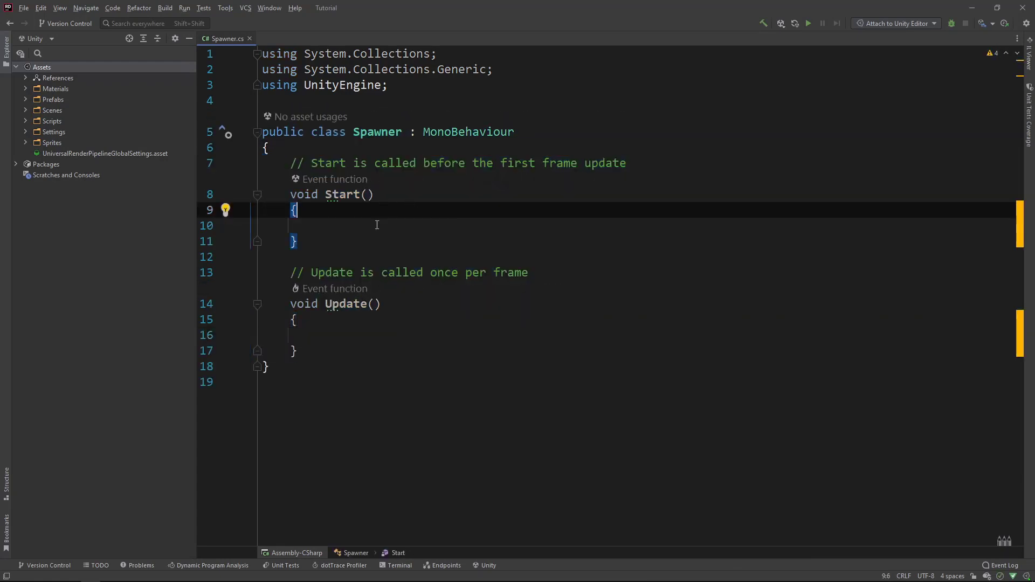
pyautogui.click(386, 222)
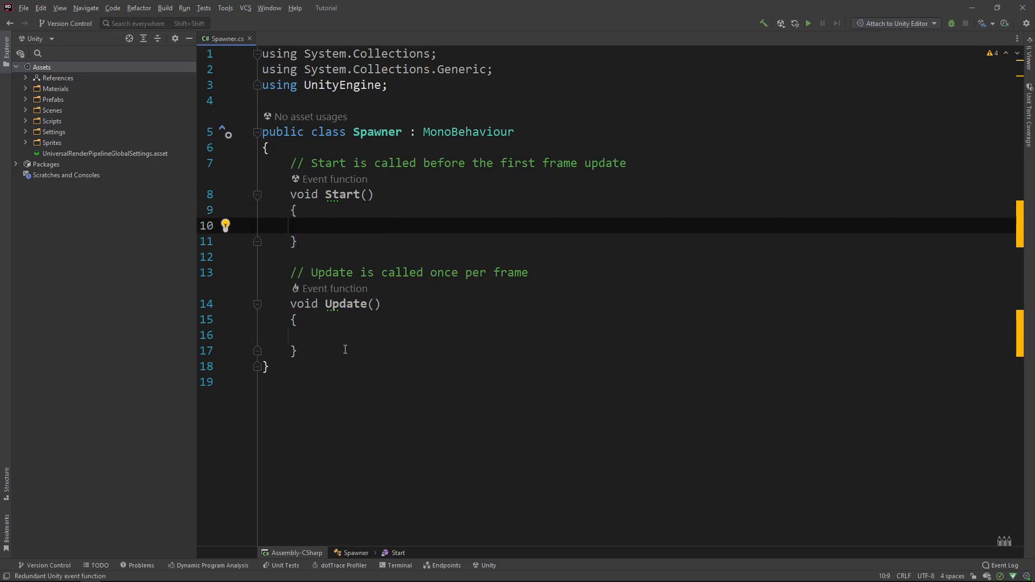
pyautogui.moveTo(345, 351); pyautogui.dragTo(305, 262)
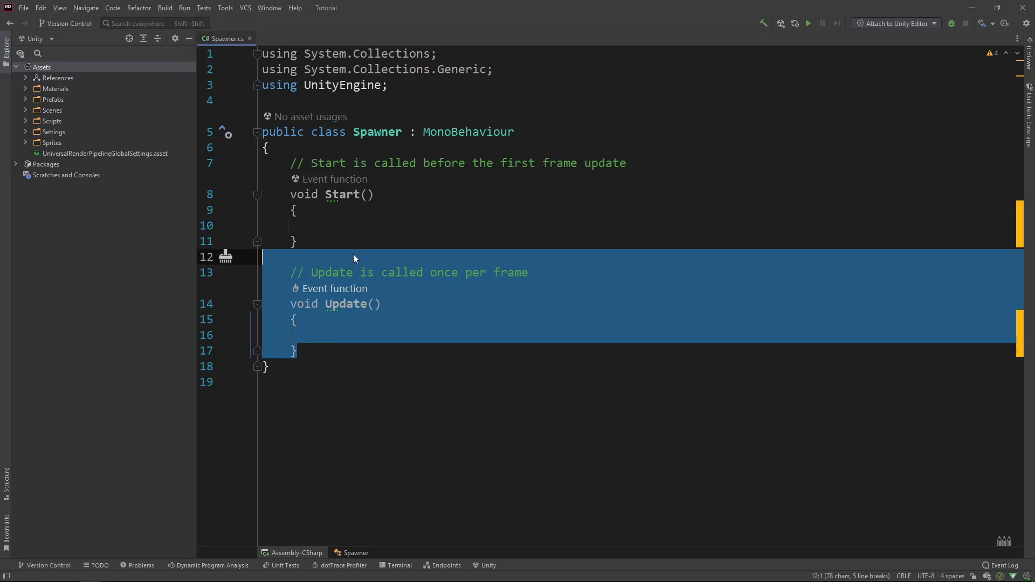
pyautogui.click(487, 322)
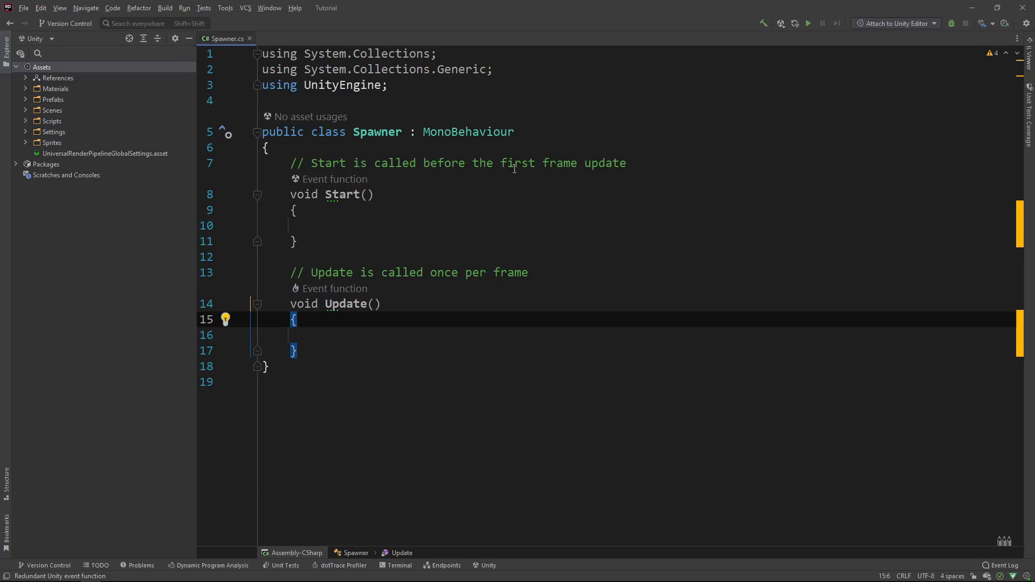
# Add 'private int a;' and 'public int b;' at the top of Spawner, then switch to Unity.
pyautogui.click(515, 132)
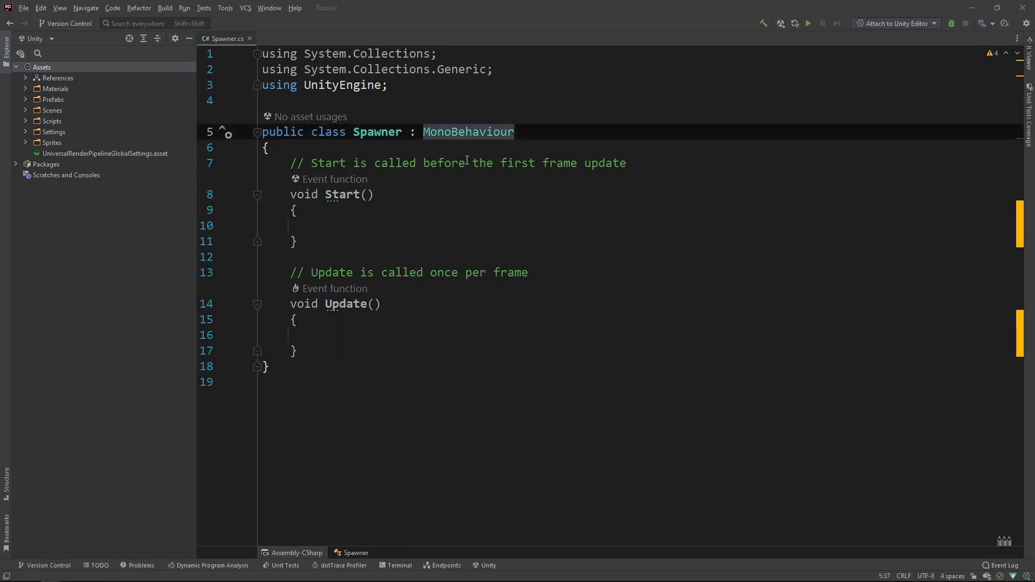
pyautogui.click(427, 151)
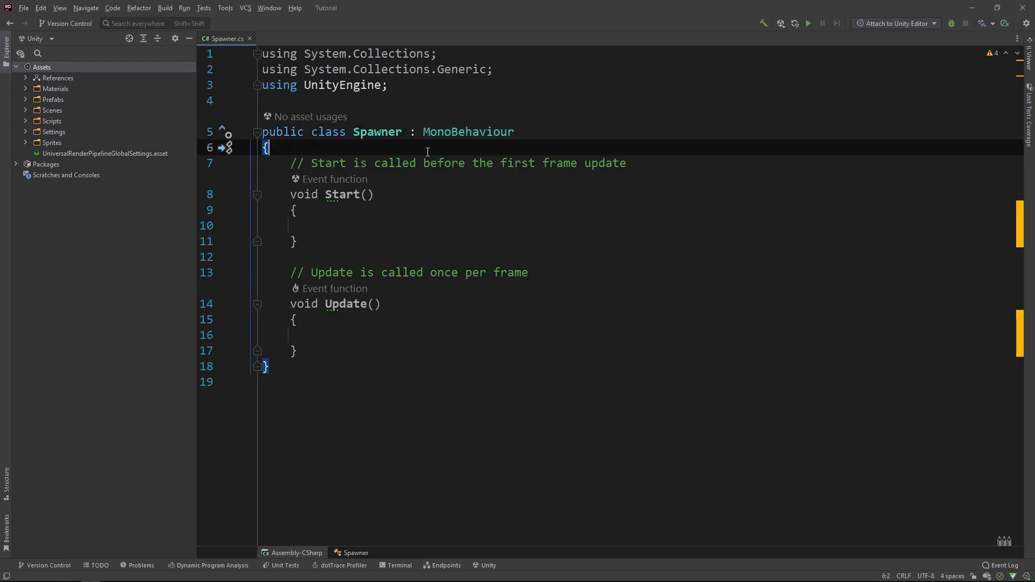
pyautogui.press('Return')
pyautogui.press('Return')
pyautogui.press('Up')
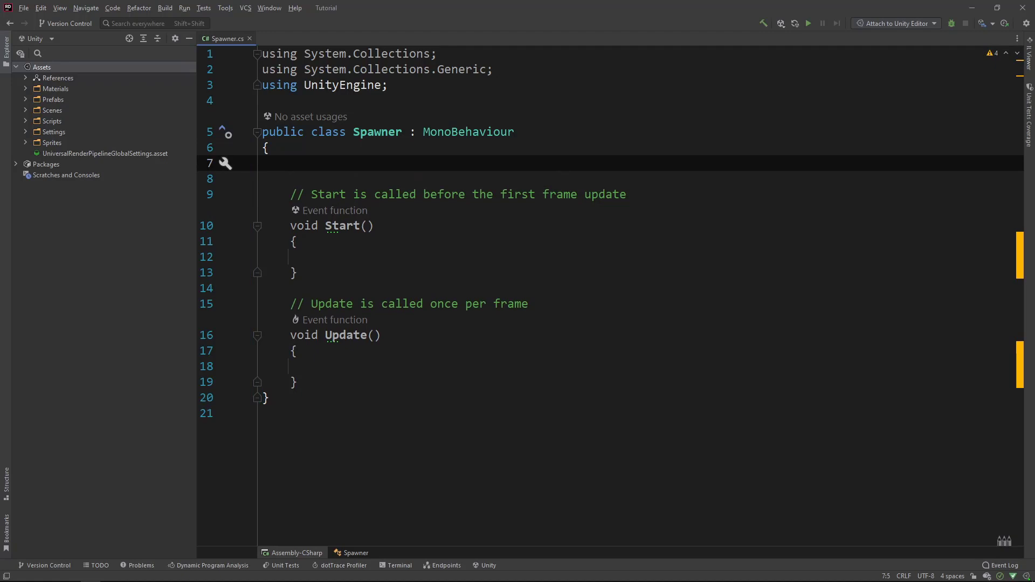
pyautogui.write('priva')
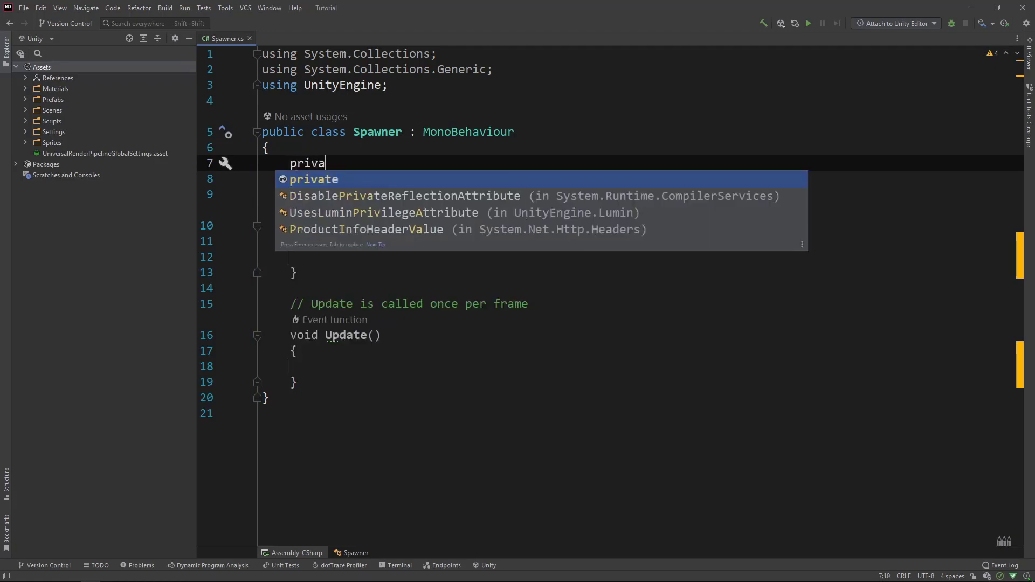
pyautogui.write('te int a;')
pyautogui.press('Return')
pyautogui.write('p')
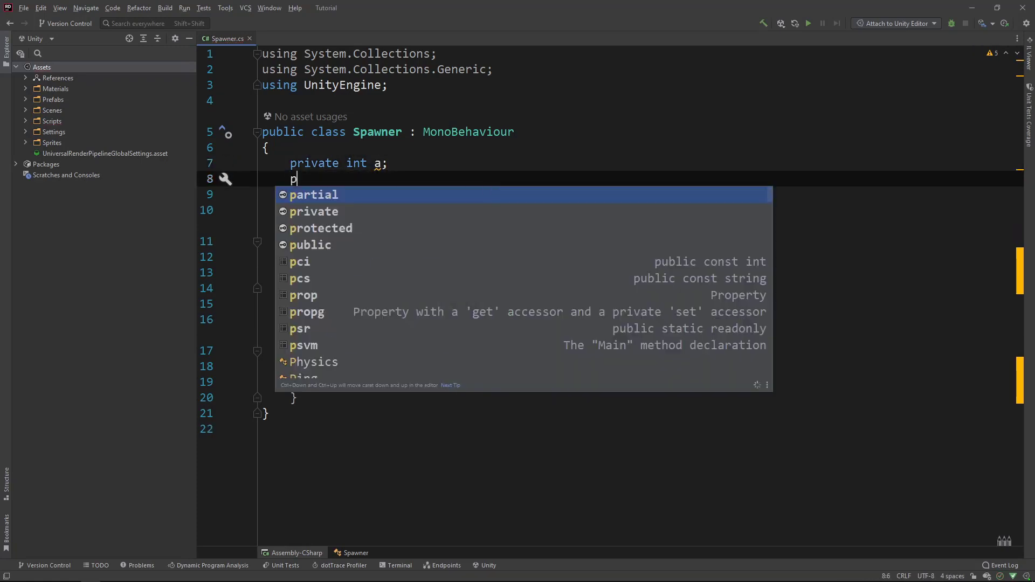
pyautogui.write('ublic int b;')
pyautogui.hotkey('alt', 'Tab')
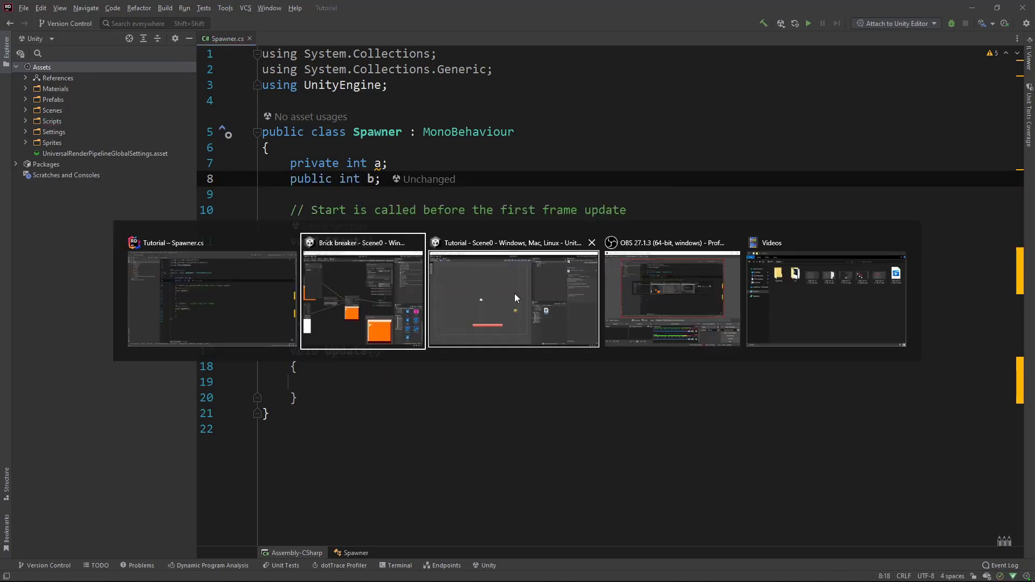
# Create an empty game object named Spawner in the Hierarchy.
pyautogui.click(540, 319)
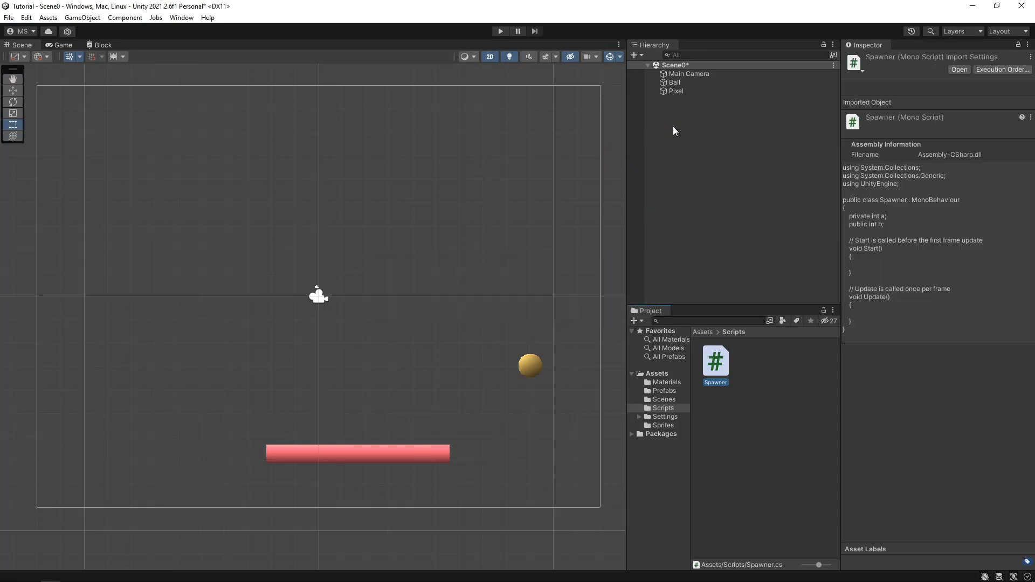
pyautogui.rightClick(687, 114)
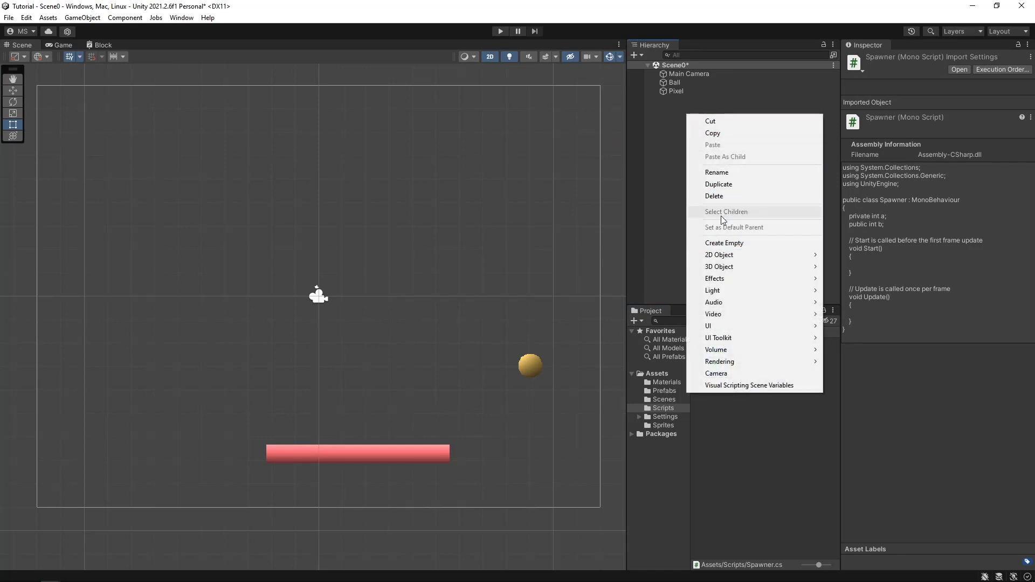
pyautogui.click(727, 246)
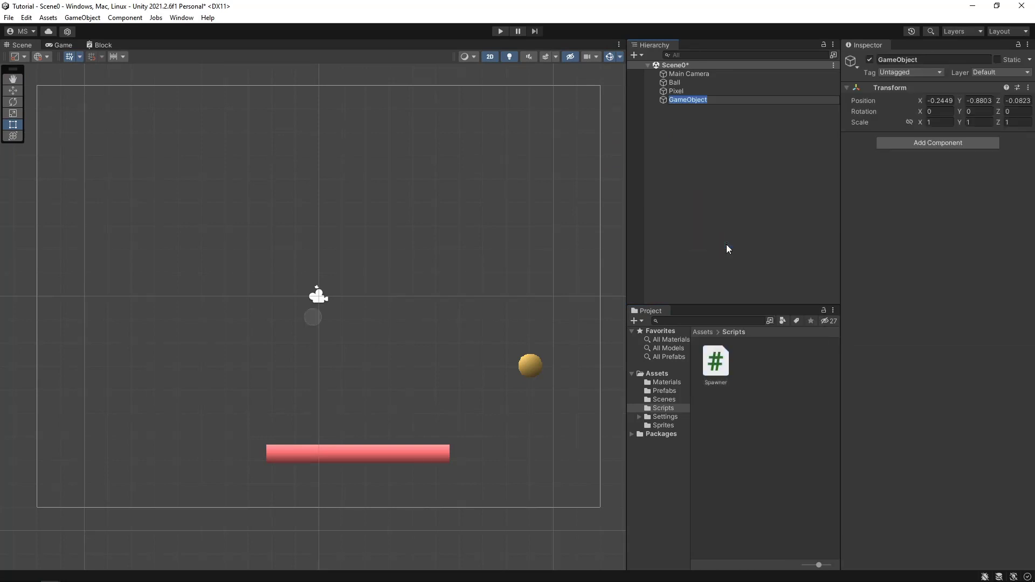
pyautogui.write('Spawner')
pyautogui.press('Return')
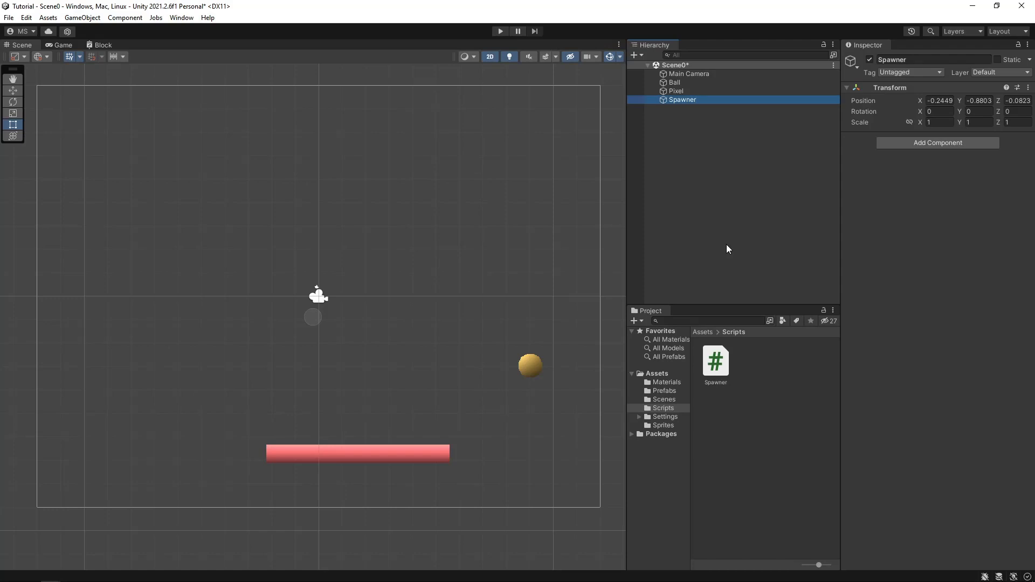
# Attach the Spawner script to the Spawner object, which exposes only field B.
pyautogui.click(734, 362)
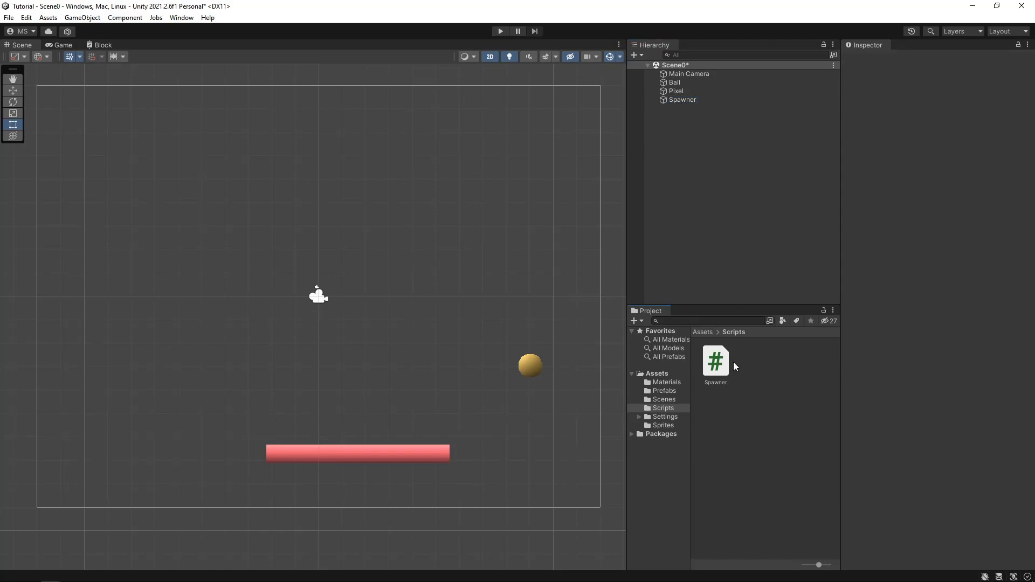
pyautogui.click(715, 92)
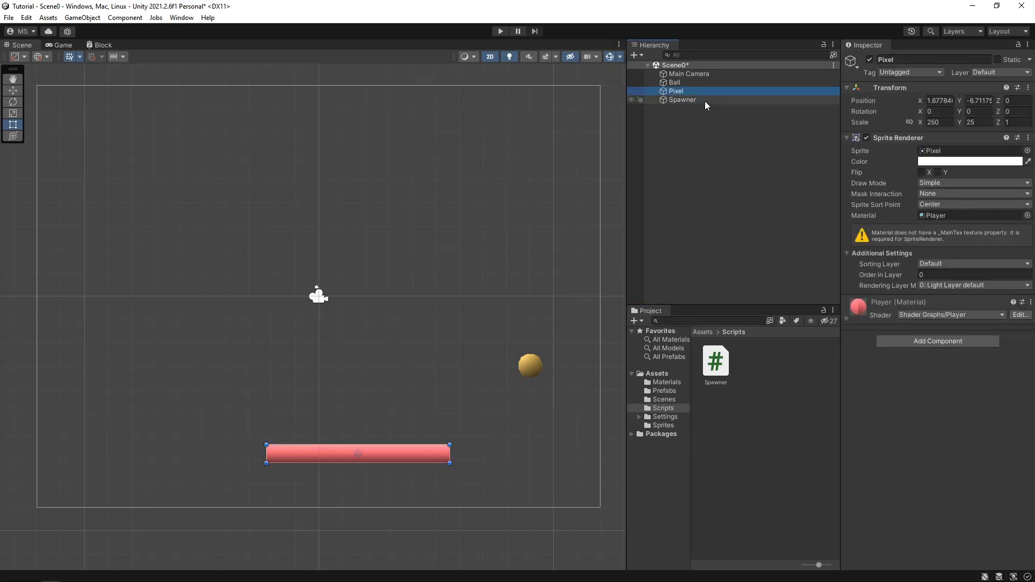
pyautogui.click(704, 102)
pyautogui.moveTo(716, 364); pyautogui.dragTo(865, 274)
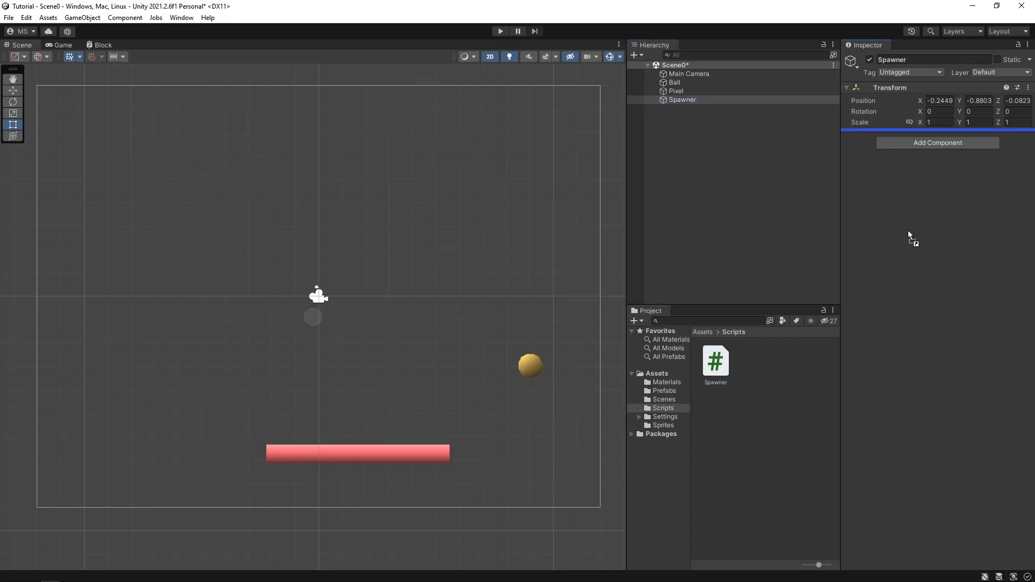
pyautogui.moveTo(908, 231); pyautogui.dragTo(908, 231)
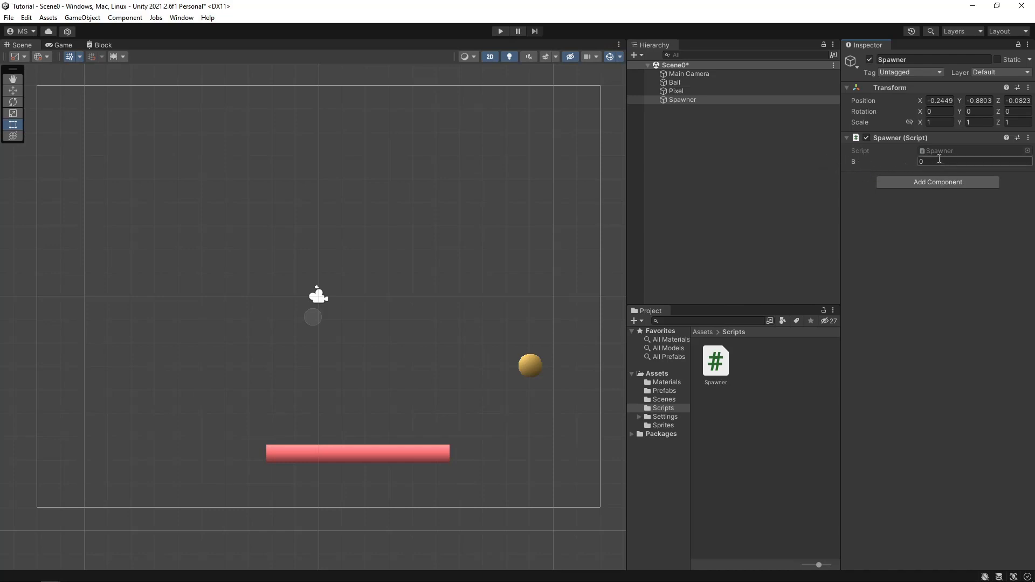
# Prefix 'private int a' with [SerializeField] so Unity exposes A alongside B after recompiling.
pyautogui.hotkey('alt', 'Tab')
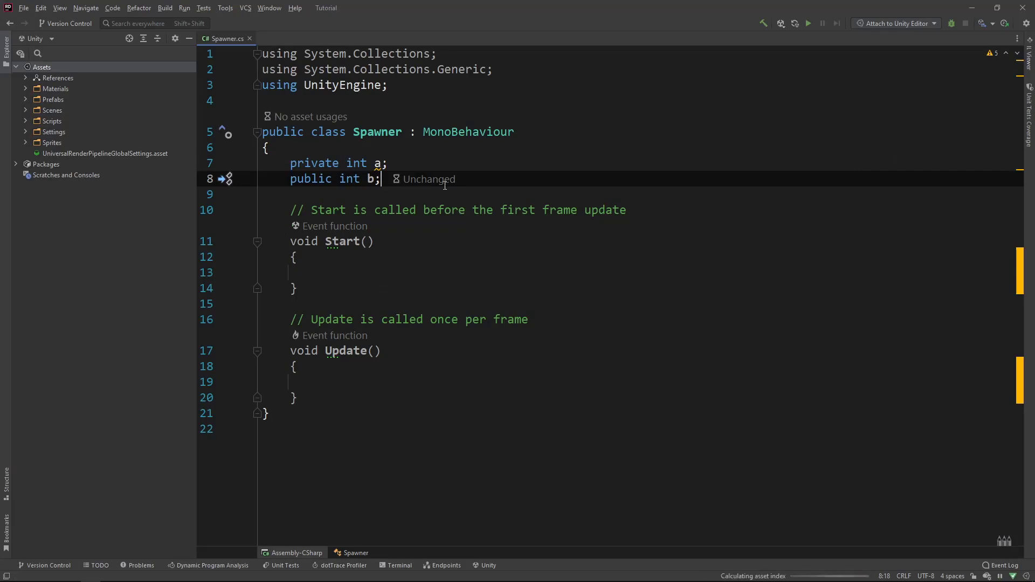
pyautogui.moveTo(283, 178); pyautogui.dragTo(573, 181)
pyautogui.click(573, 181)
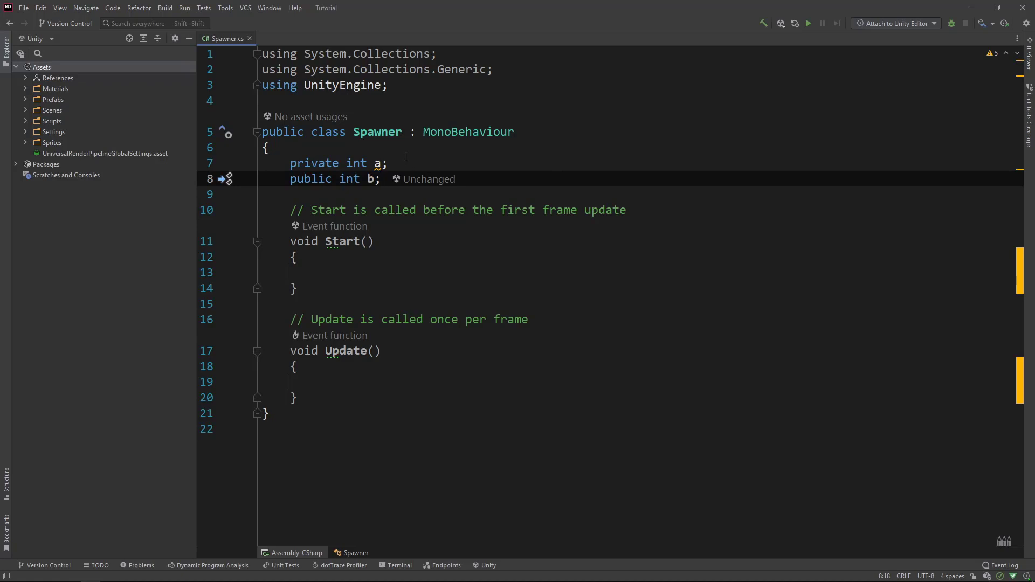
pyautogui.click(280, 167)
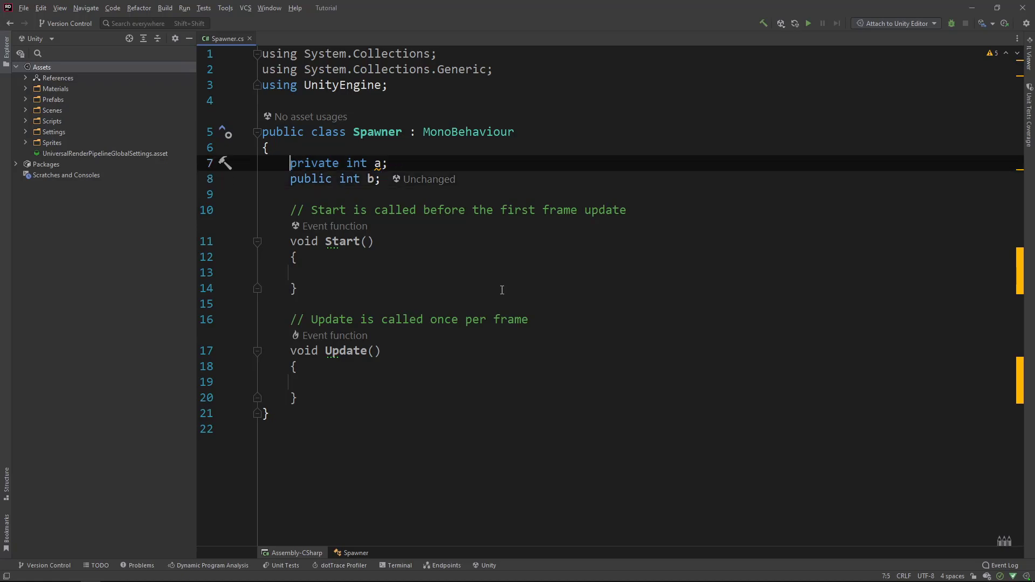
pyautogui.write('[S')
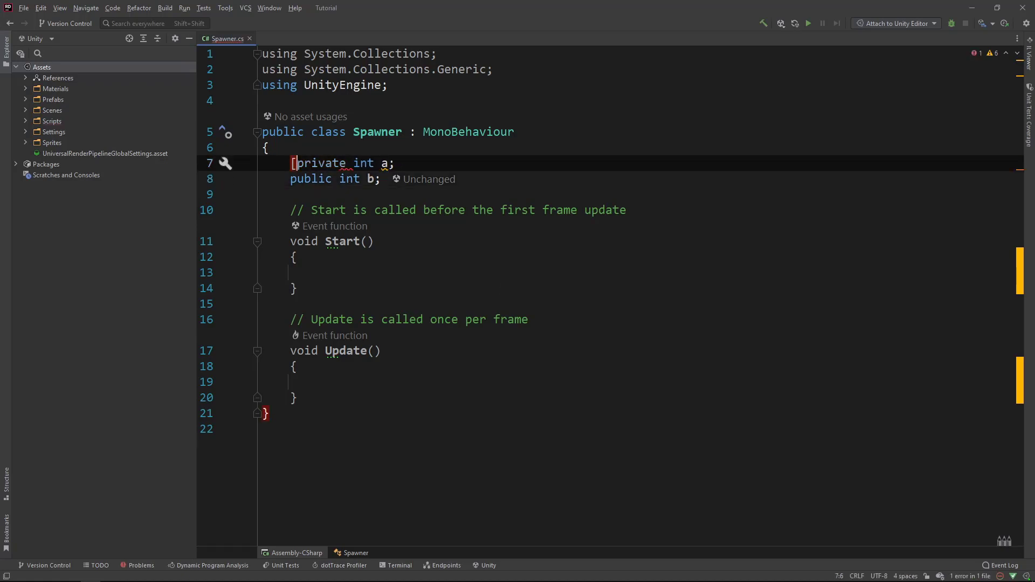
pyautogui.write('er')
pyautogui.press('Return')
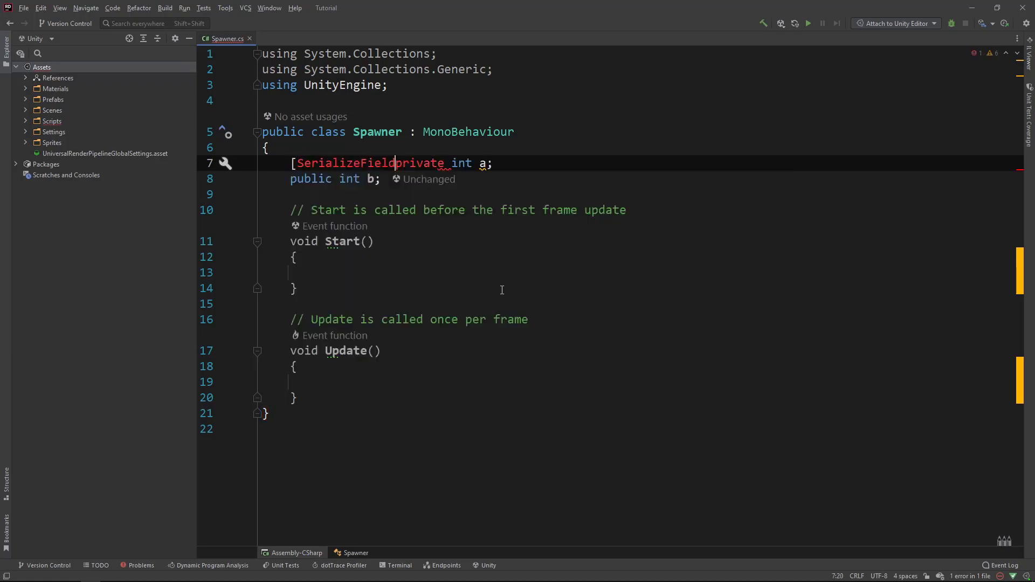
pyautogui.write(']')
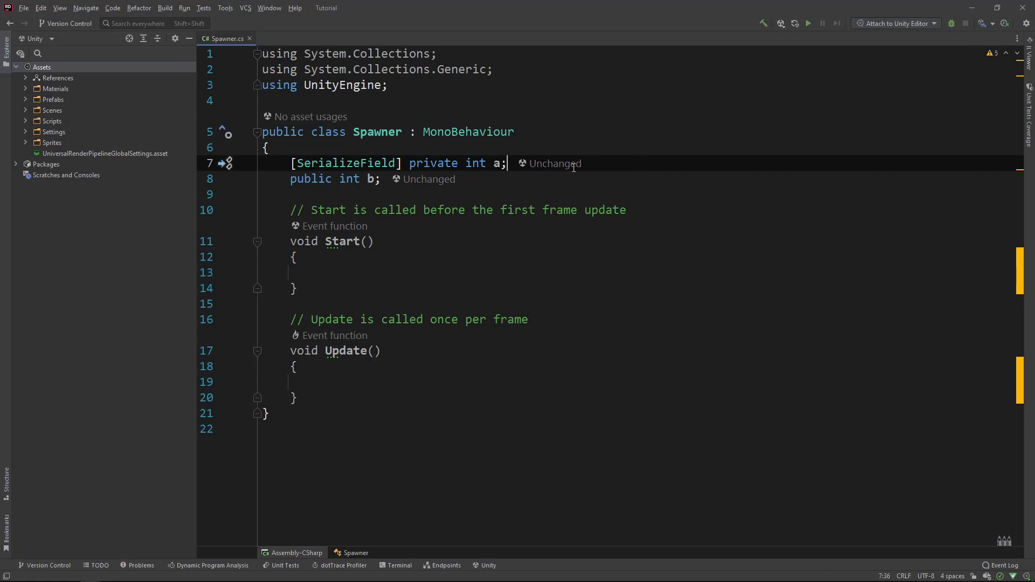
pyautogui.moveTo(509, 163); pyautogui.dragTo(237, 163)
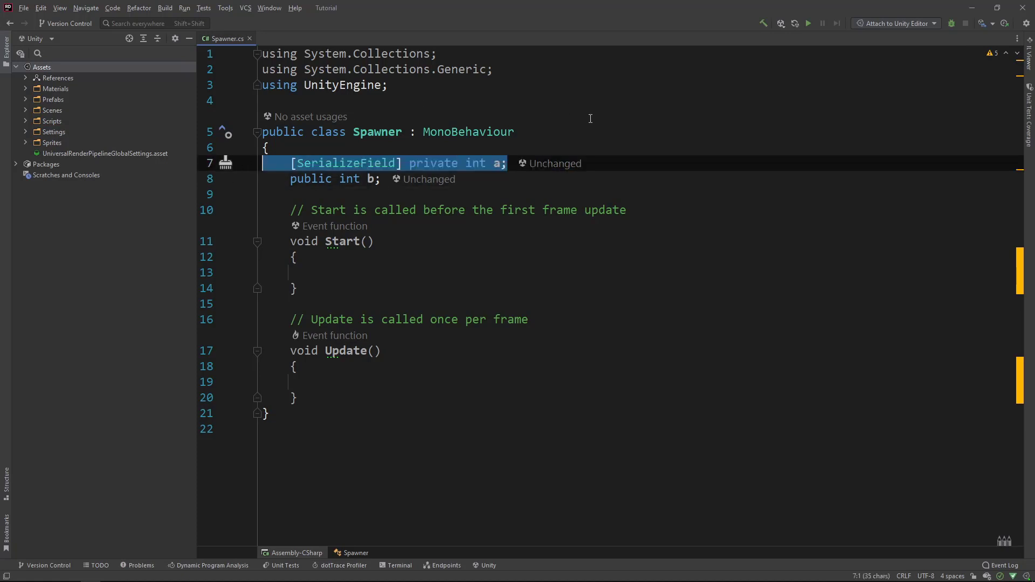
pyautogui.hotkey('alt', 'Tab')
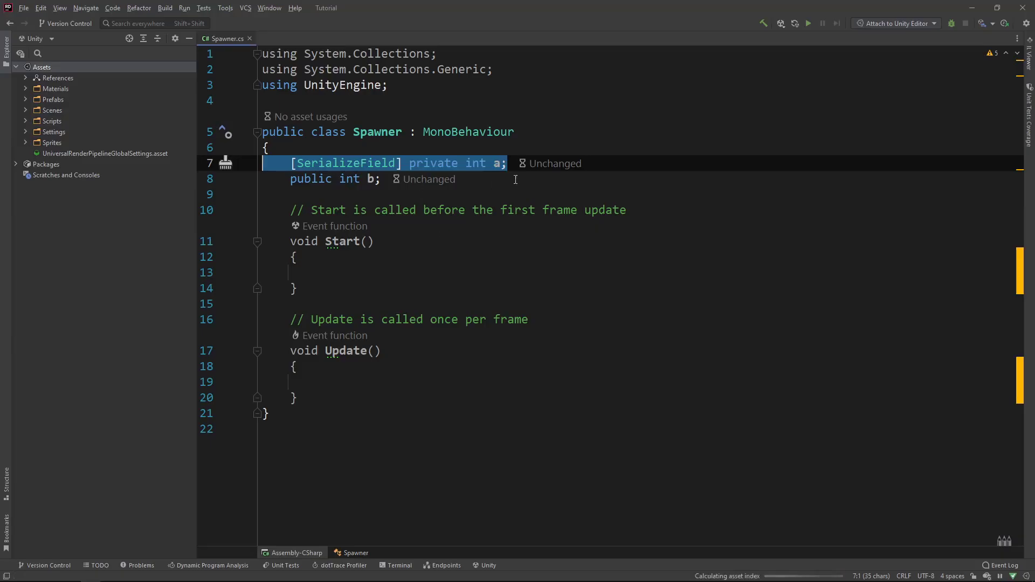
pyautogui.moveTo(381, 179); pyautogui.dragTo(535, 144)
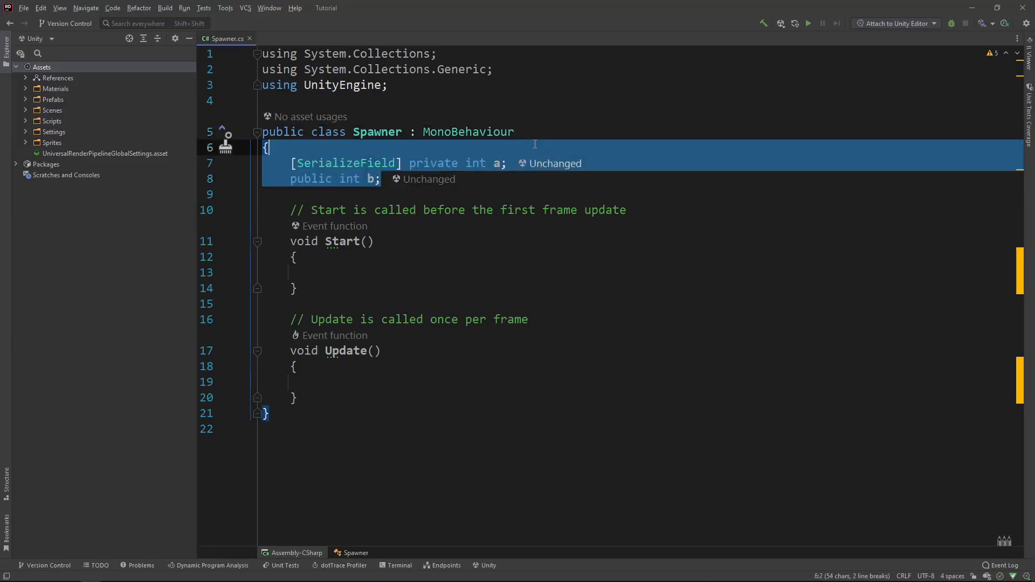
# Replace both int fields with '[SerializeField] private GameObject block;' and let Unity recompile.
pyautogui.press('Return')
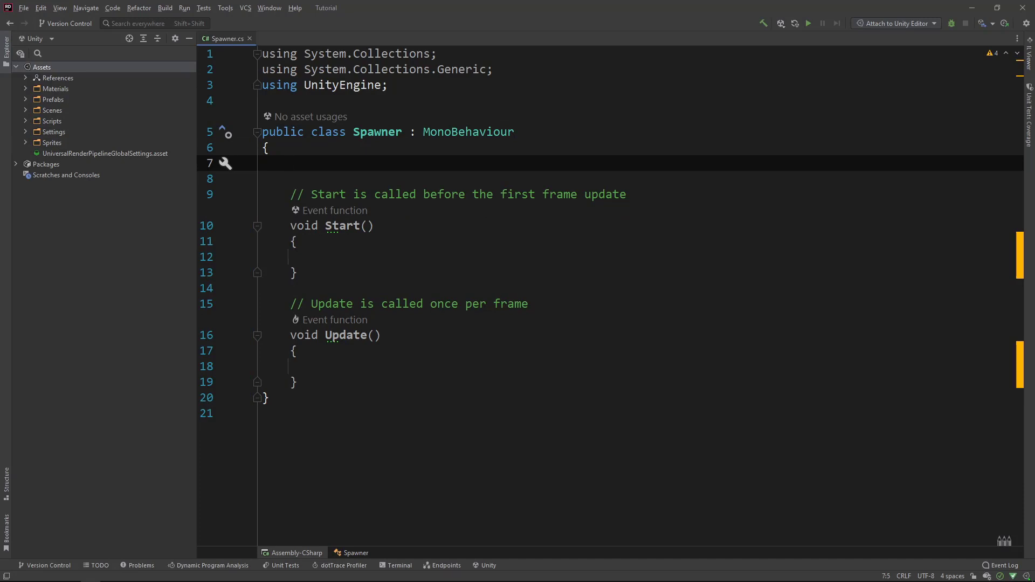
pyautogui.write('[Serr')
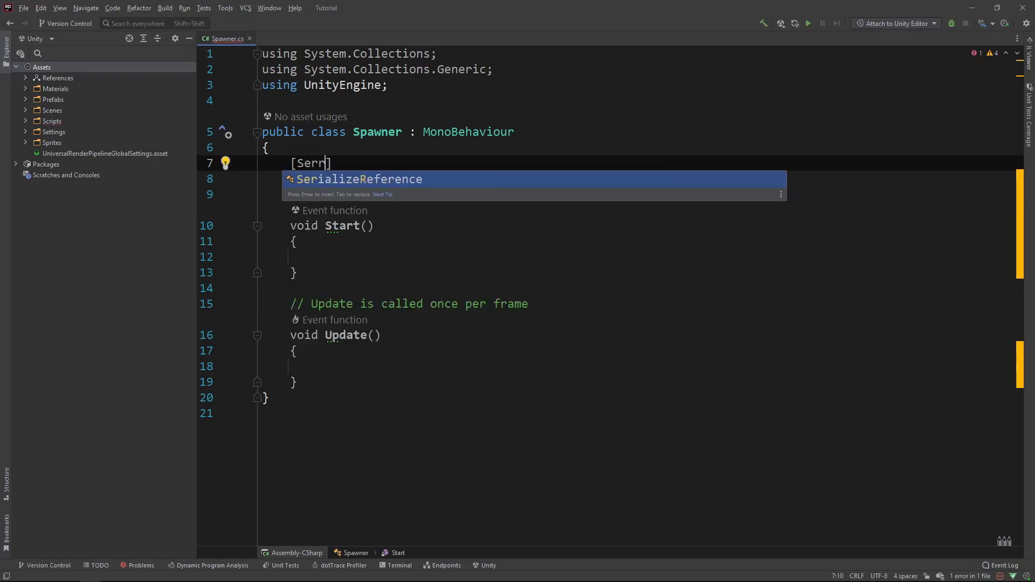
pyautogui.press('BackSpace')
pyautogui.press('BackSpace')
pyautogui.write('r')
pyautogui.press('Return')
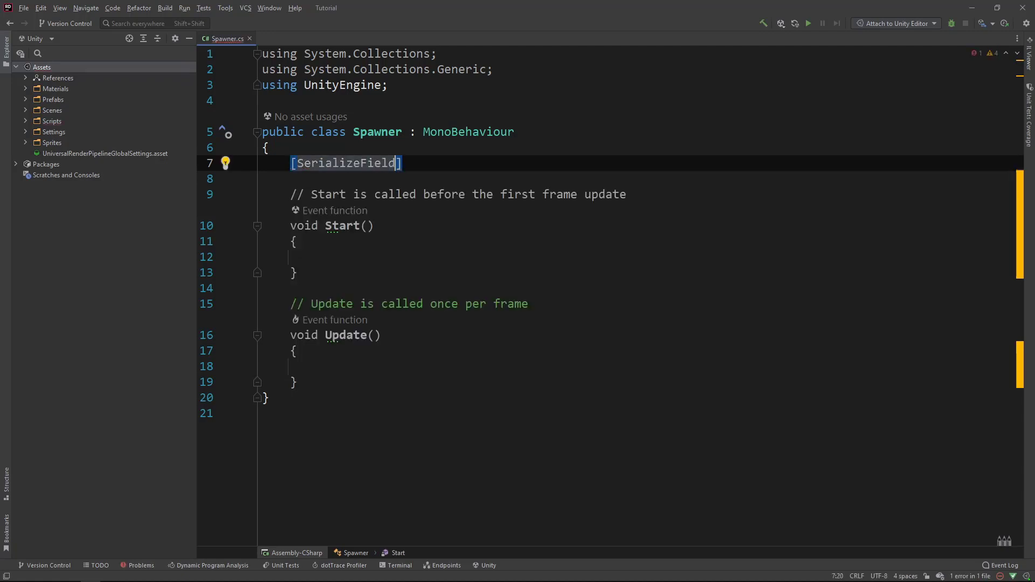
pyautogui.write('] pri')
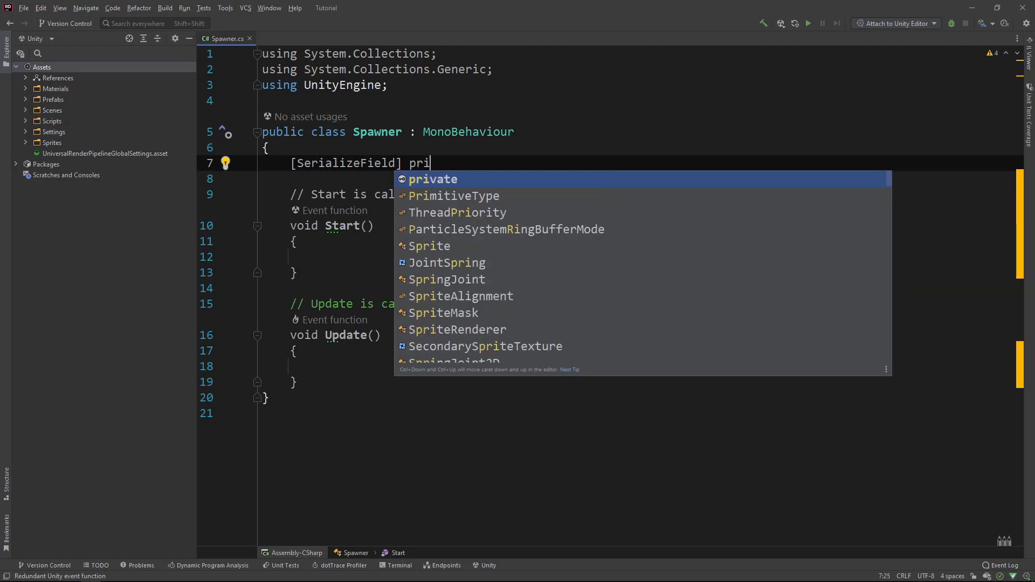
pyautogui.press('Return')
pyautogui.write('Ga')
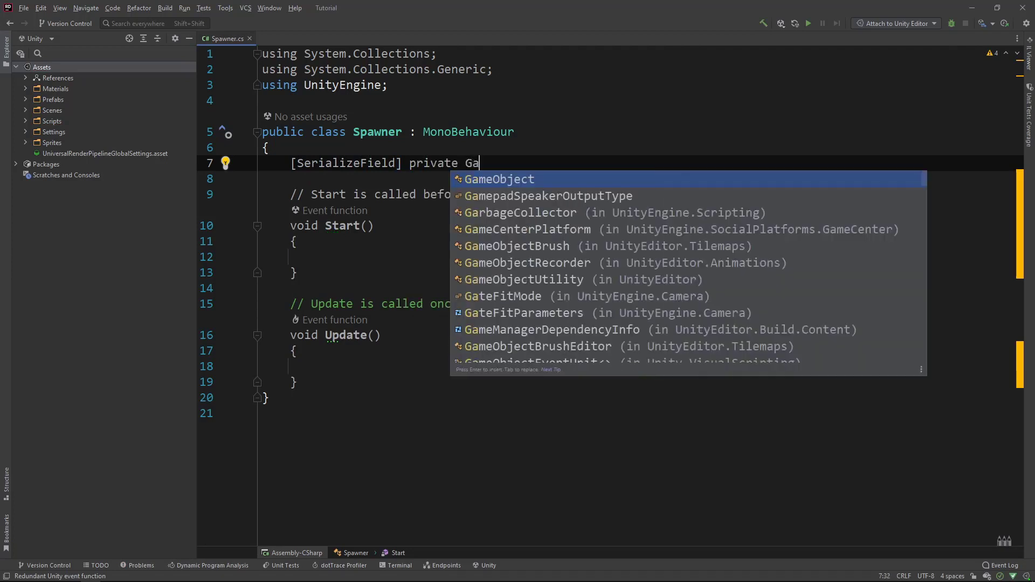
pyautogui.press('Return')
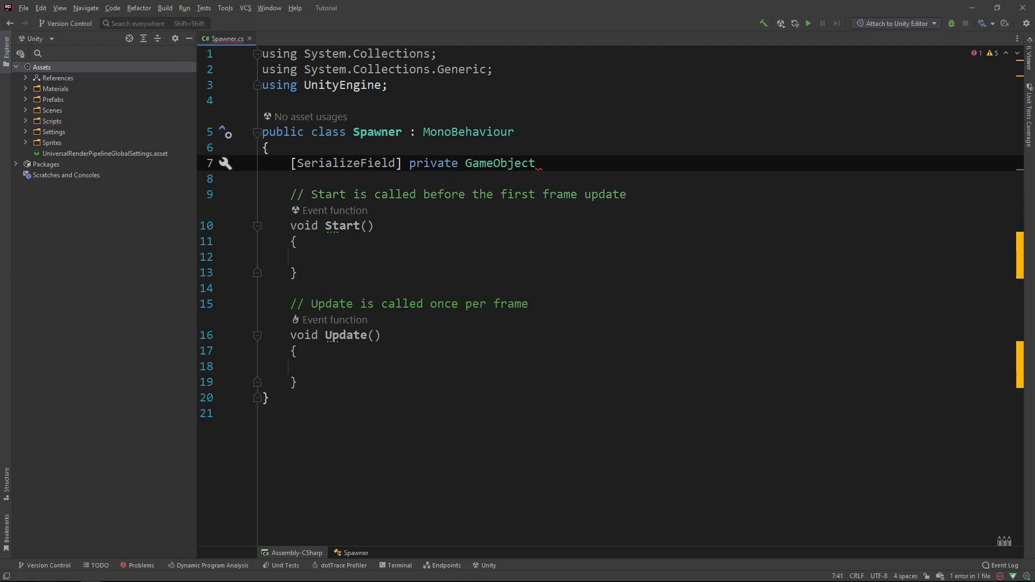
pyautogui.write('block;')
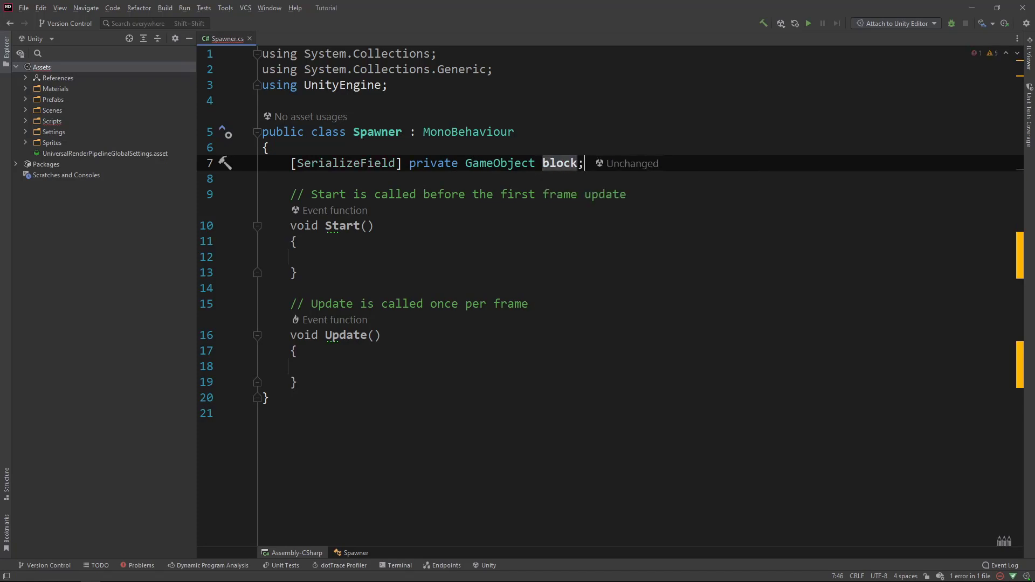
pyautogui.hotkey('alt', 'Tab')
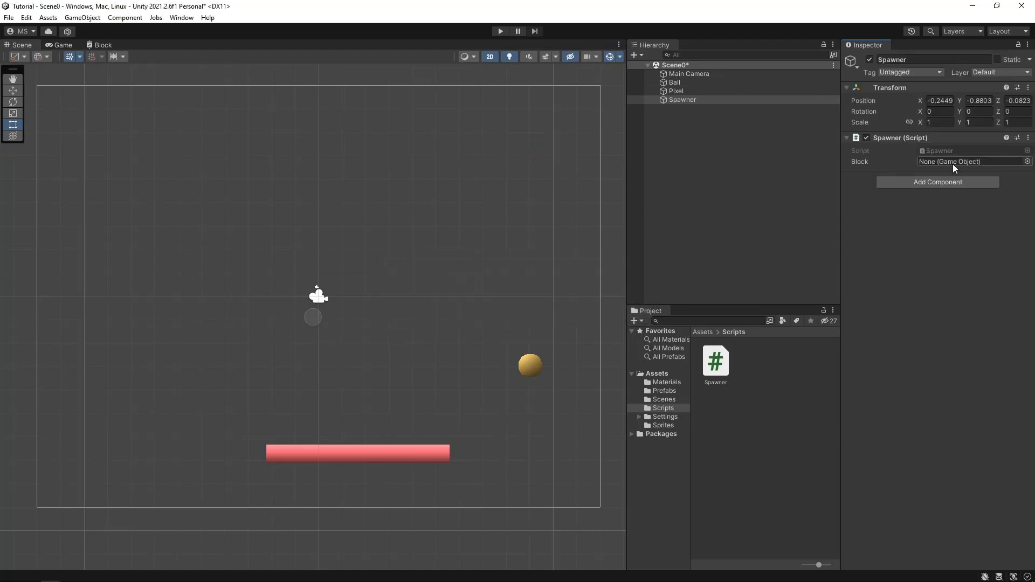
# Drag the Block prefab from the Prefabs folder onto the Spawner's Block field.
pyautogui.click(662, 389)
pyautogui.moveTo(714, 355); pyautogui.dragTo(960, 160)
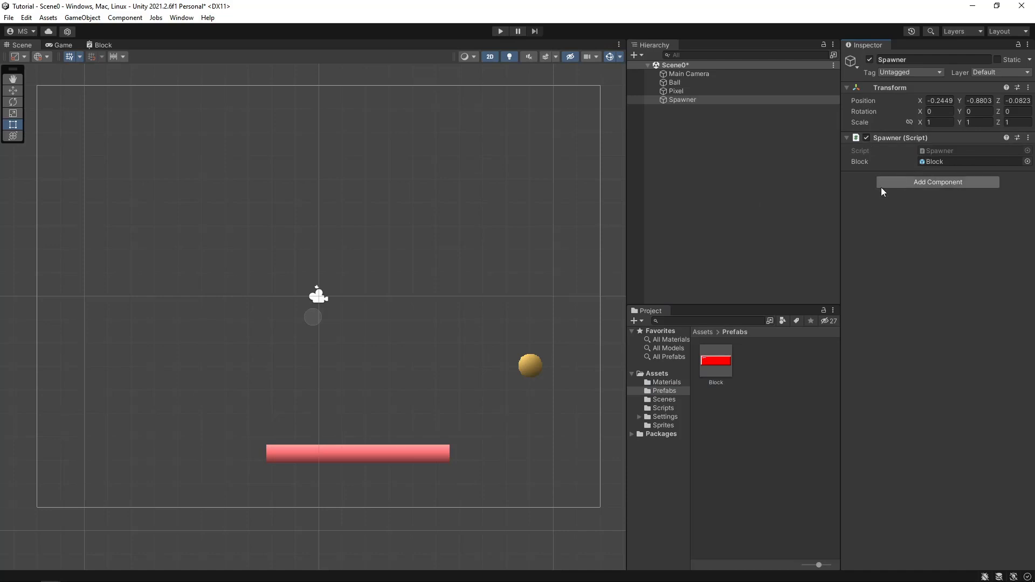
# Write 'Instantiate(block, Vector3.zero, Quaternion.identity);' inside the Start method.
pyautogui.hotkey('alt', 'Tab')
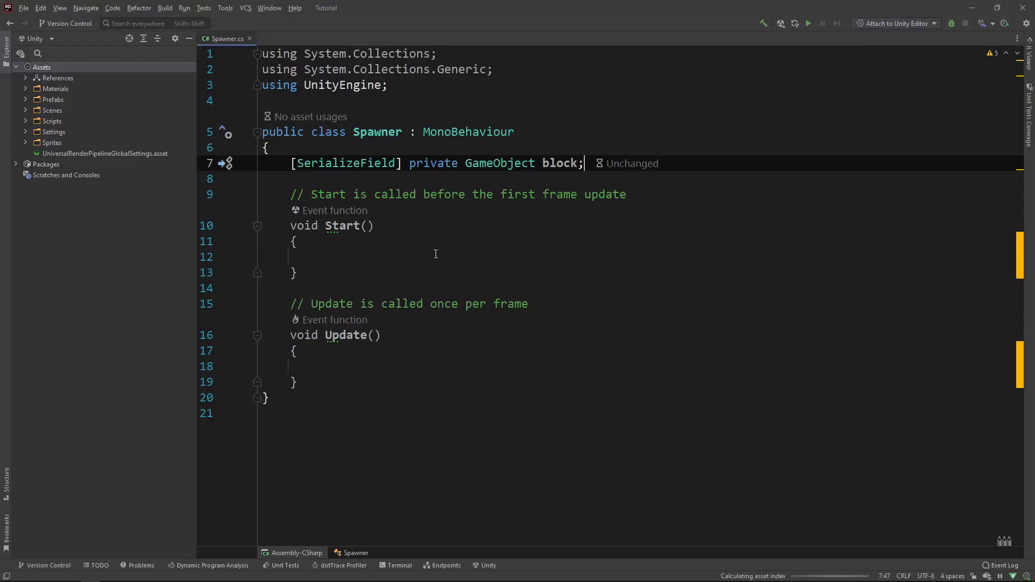
pyautogui.click(459, 262)
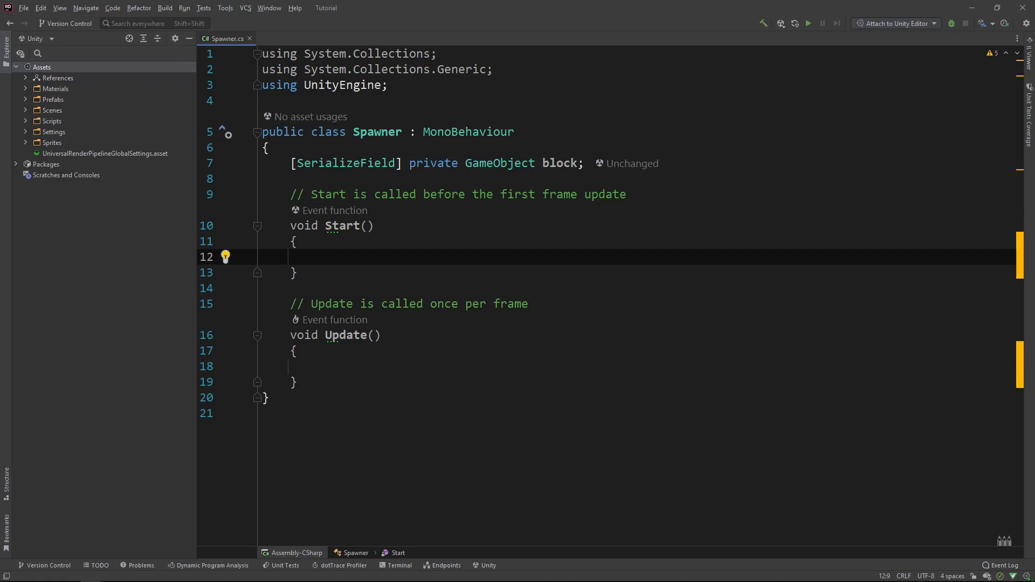
pyautogui.write('inst')
pyautogui.press('Return')
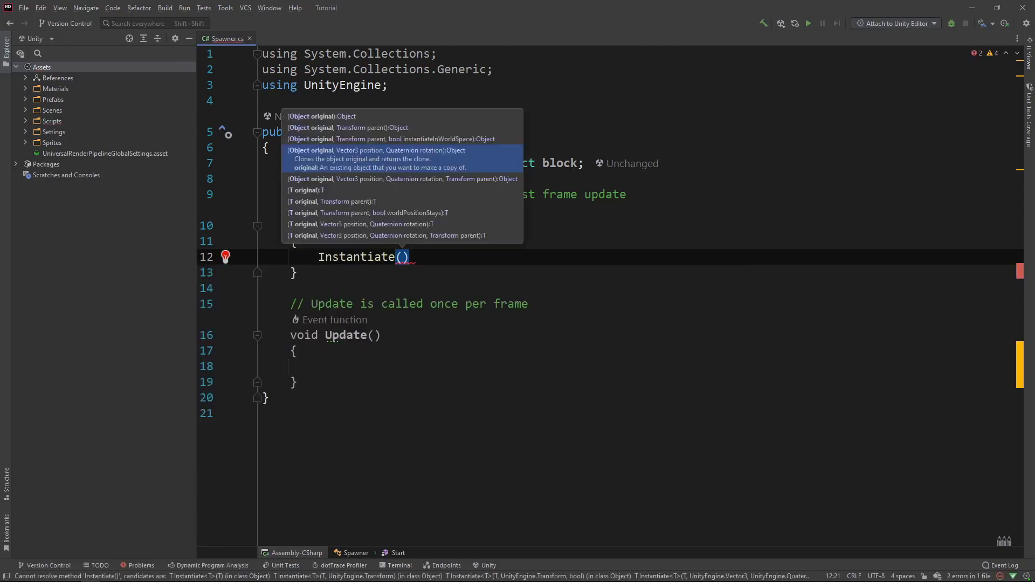
pyautogui.write('block,')
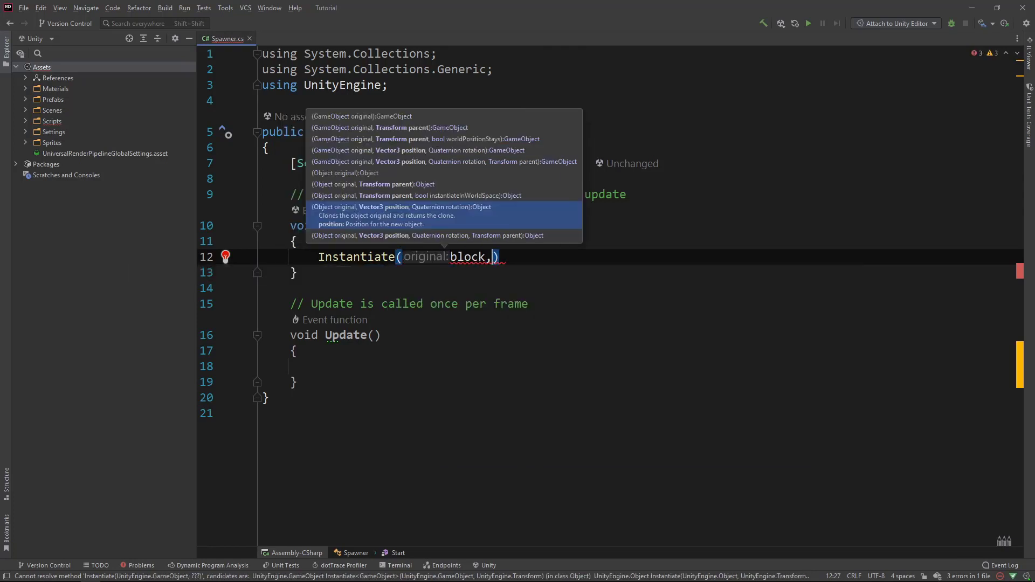
pyautogui.write(' n')
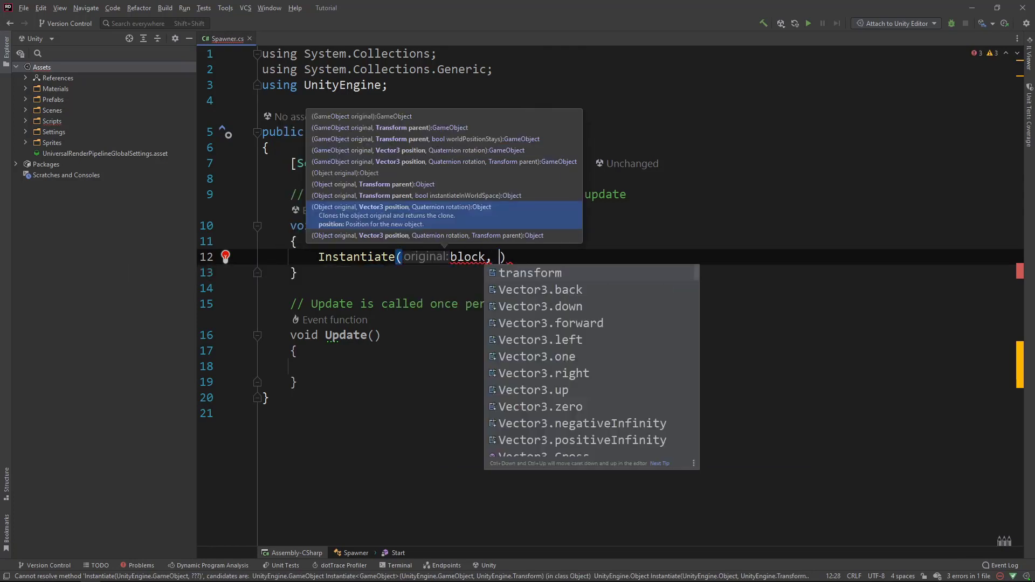
pyautogui.write('ew')
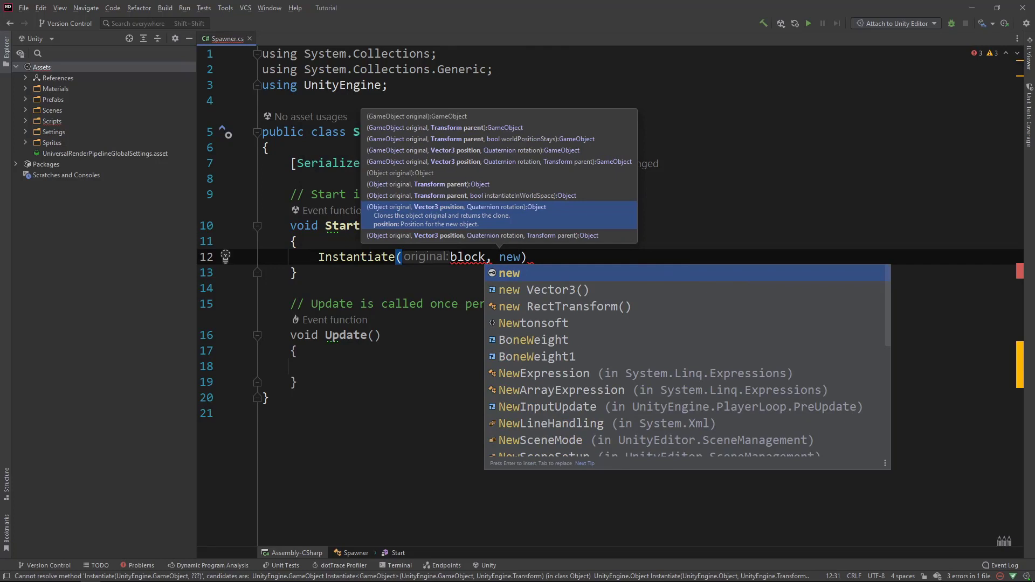
pyautogui.press('BackSpace')
pyautogui.press('BackSpace')
pyautogui.press('BackSpace')
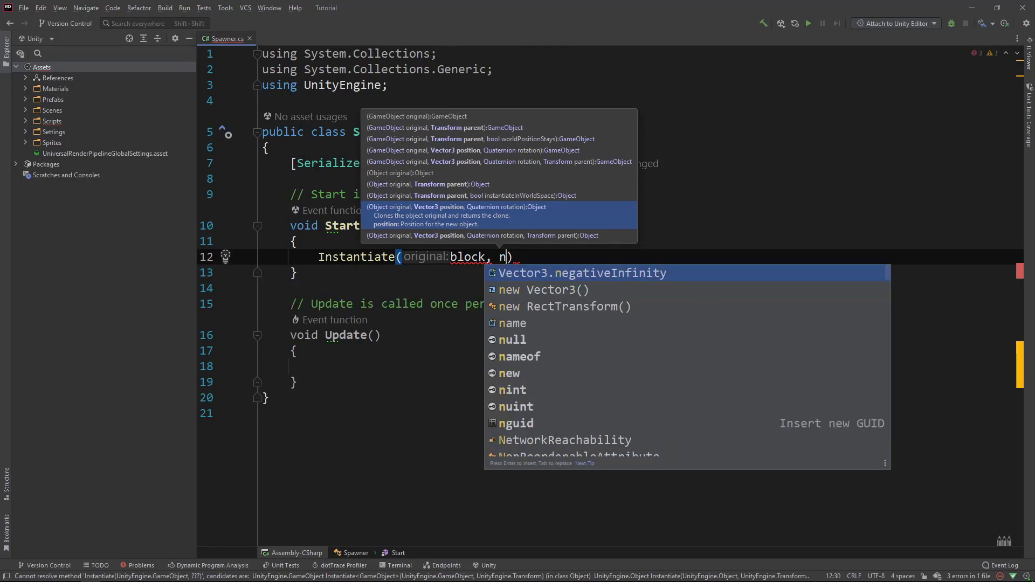
pyautogui.write('Ve')
pyautogui.press('Up')
pyautogui.press('Return')
pyautogui.write(',')
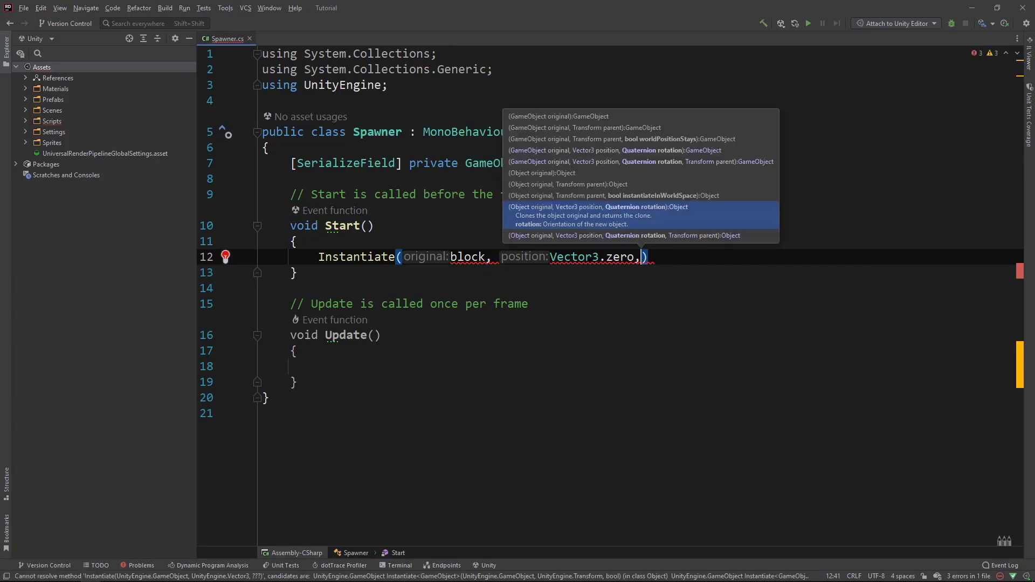
pyautogui.write(' Qu')
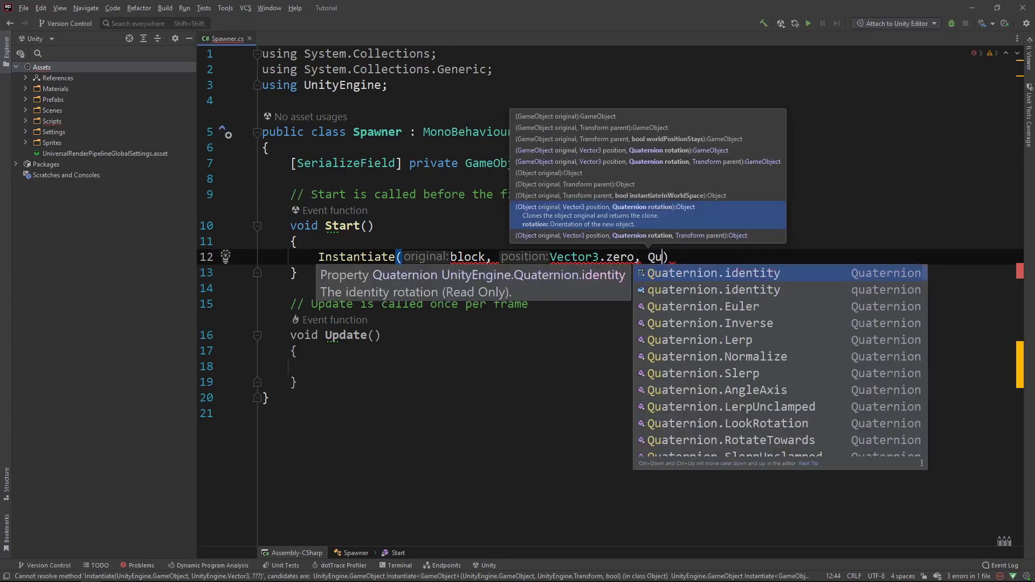
pyautogui.press('Return')
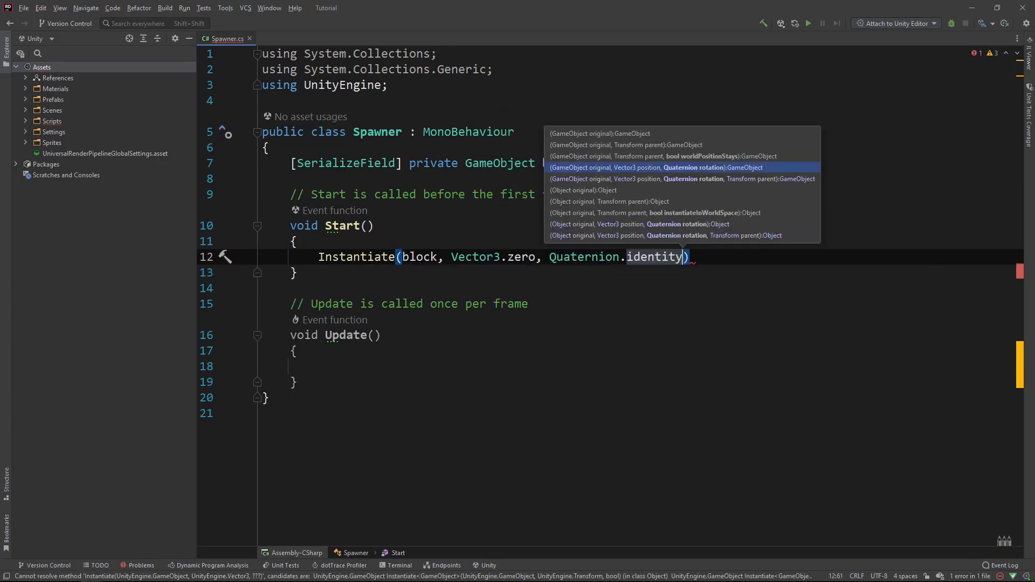
pyautogui.press('End')
pyautogui.write(';')
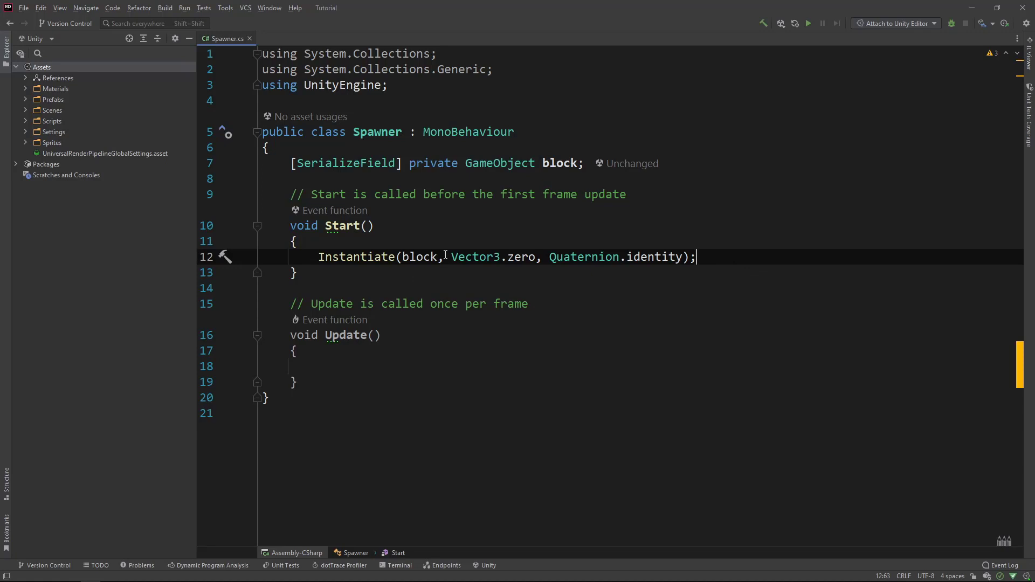
# Highlight the block and Vector3.zero arguments of the Instantiate call.
pyautogui.doubleClick(426, 257)
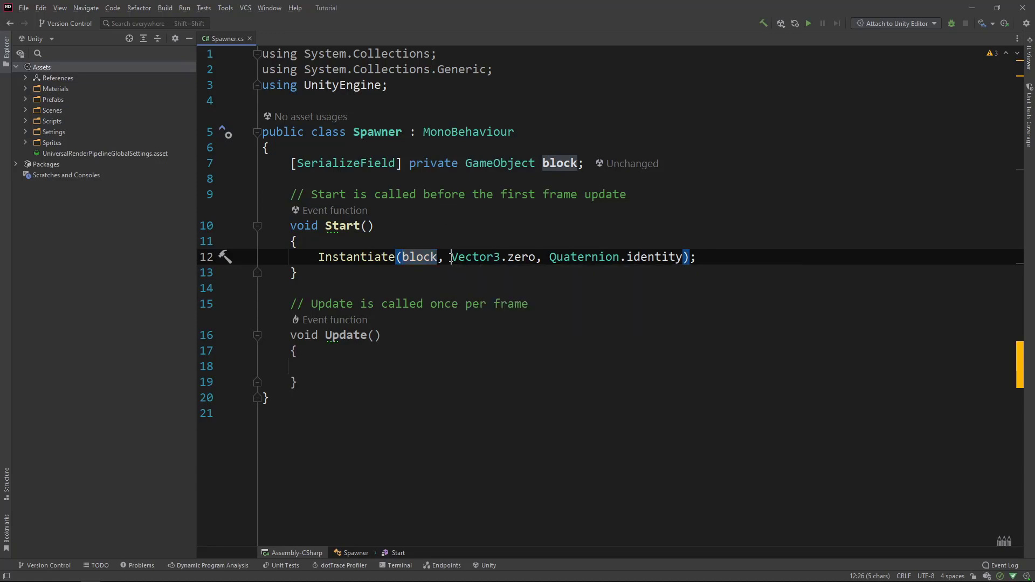
pyautogui.moveTo(451, 258); pyautogui.dragTo(678, 257)
pyautogui.click(766, 210)
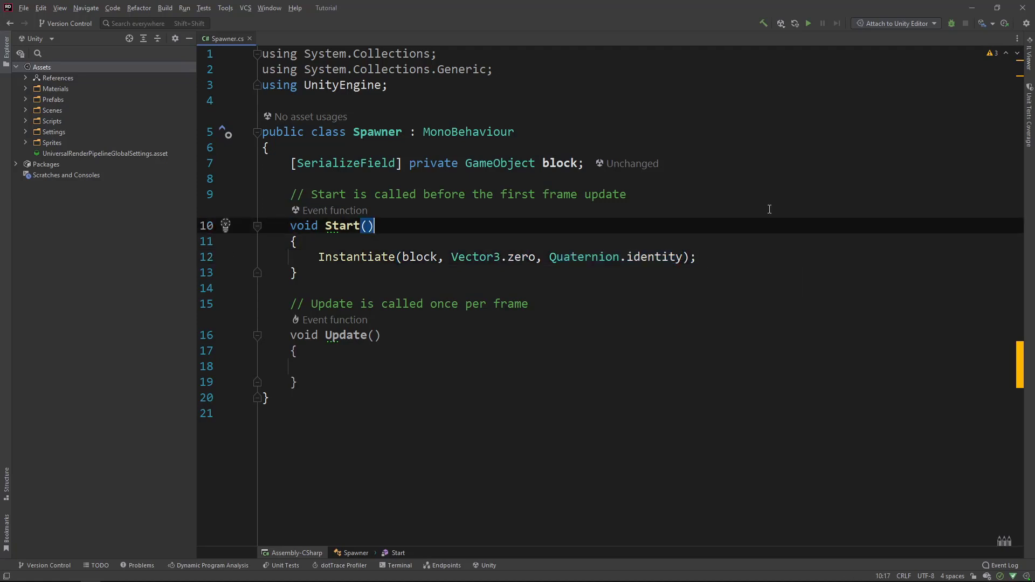
# Play the scene to confirm a Block(Clone) spawns, then stop and return to the Scene view.
pyautogui.hotkey('alt', 'Tab')
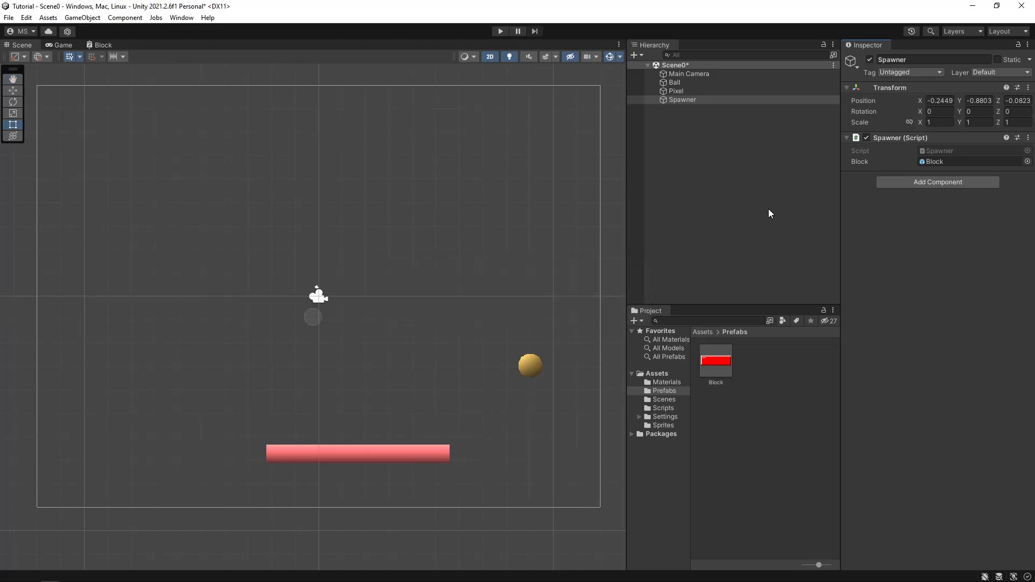
pyautogui.click(499, 31)
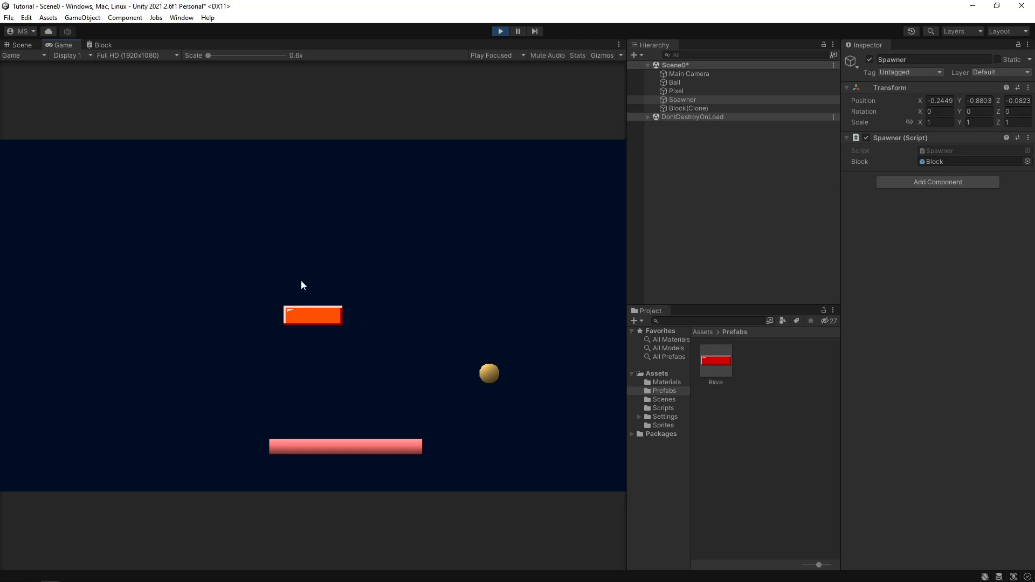
pyautogui.click(506, 30)
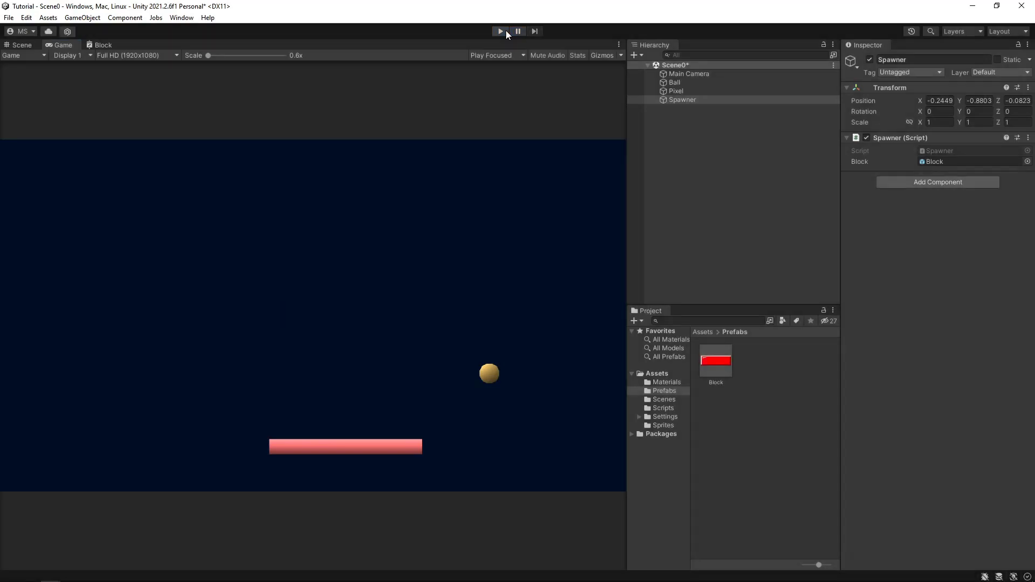
pyautogui.click(21, 44)
# Add a '[SerializeField] private List<Color> colors;' field below the block field, with a blank line above it.
pyautogui.hotkey('alt', 'Tab')
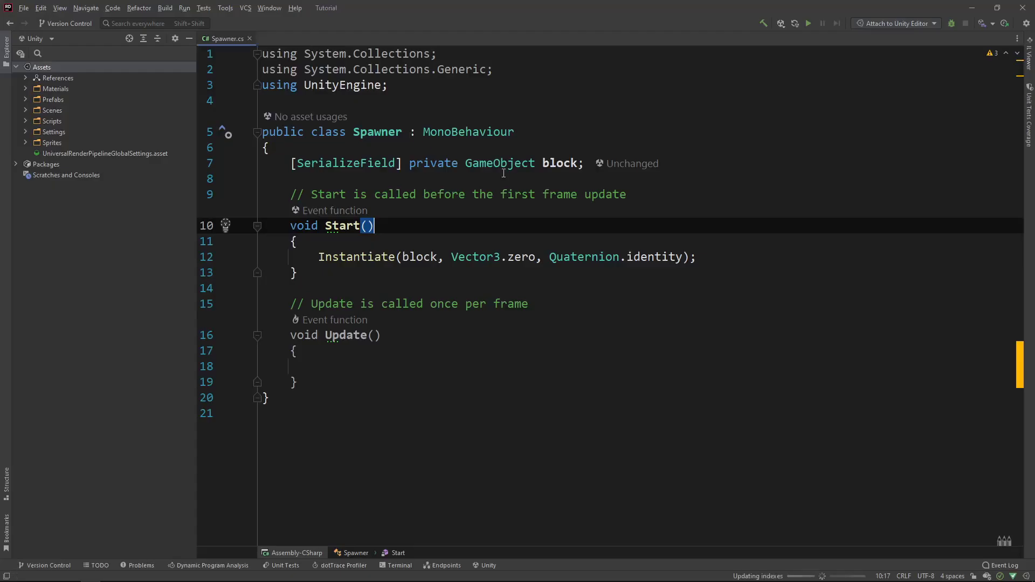
pyautogui.click(673, 178)
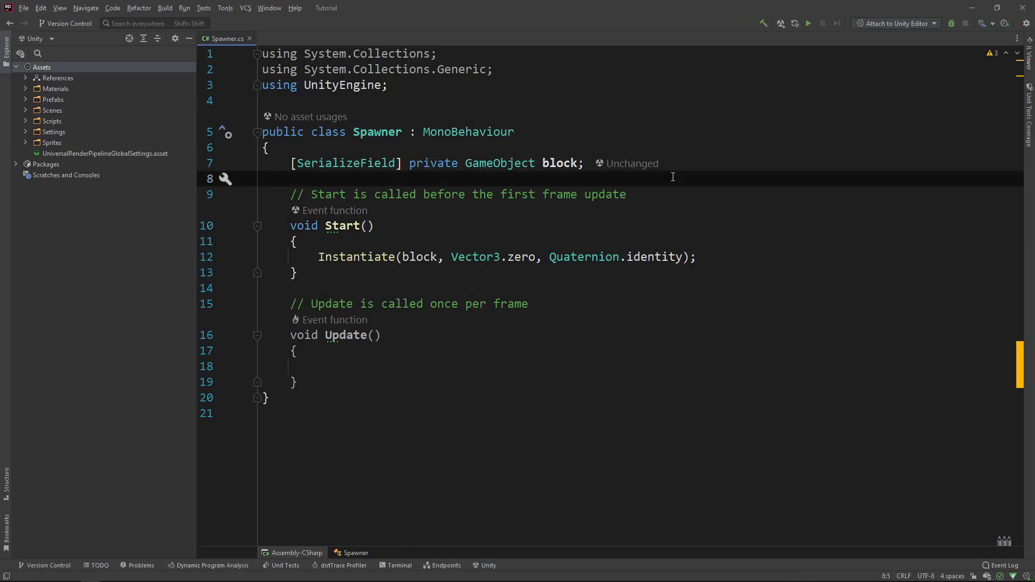
pyautogui.write('[Ser')
pyautogui.press('Escape')
pyautogui.write('ializeField] private List')
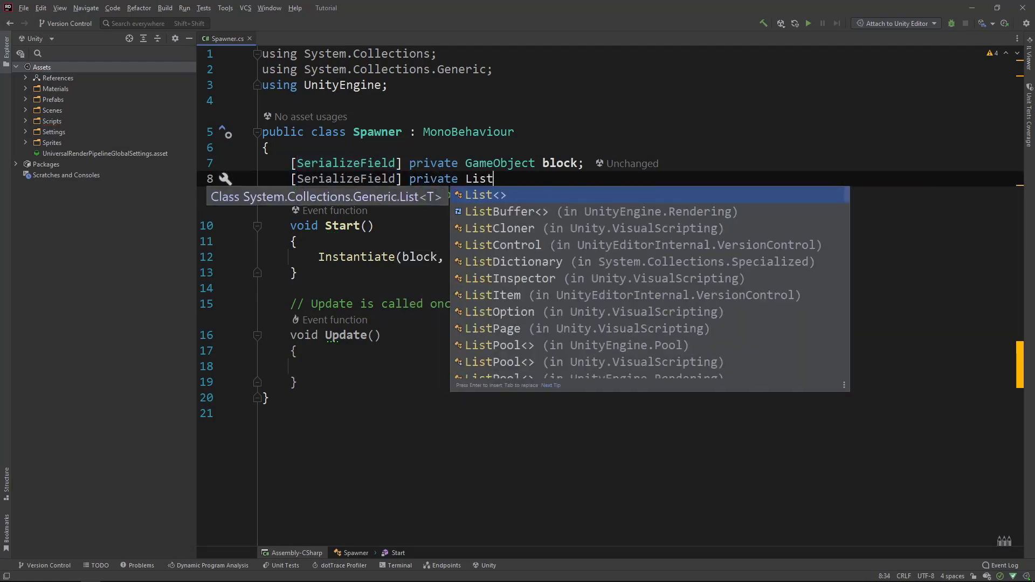
pyautogui.write('<Color>')
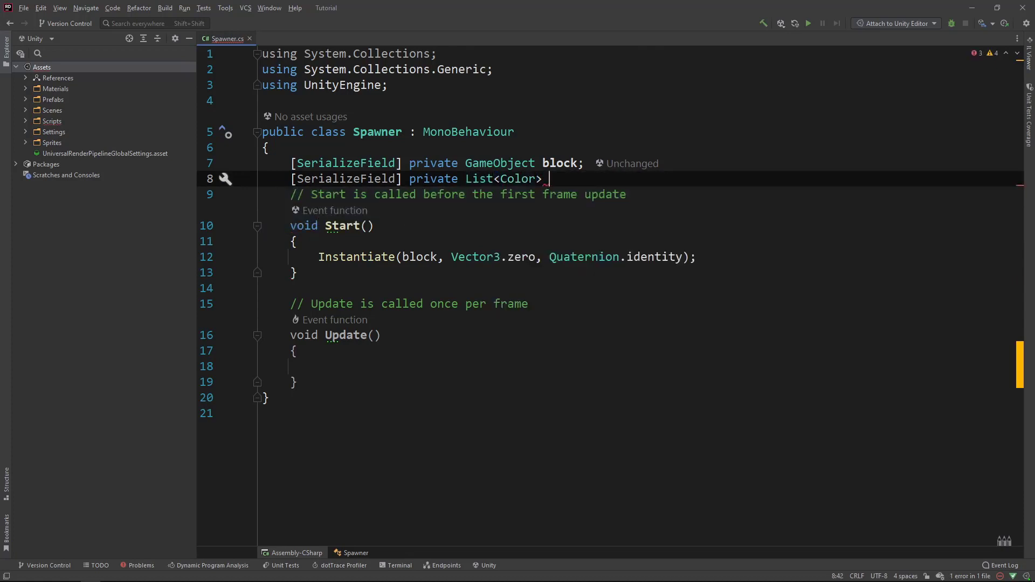
pyautogui.write(' colors')
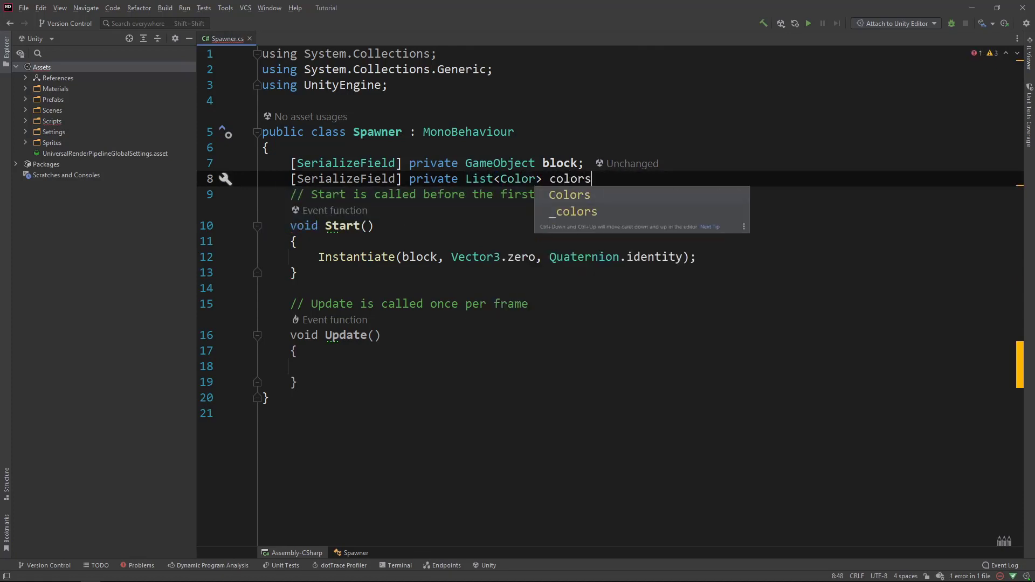
pyautogui.press('Home')
pyautogui.press('Return')
pyautogui.press('End')
pyautogui.write(';')
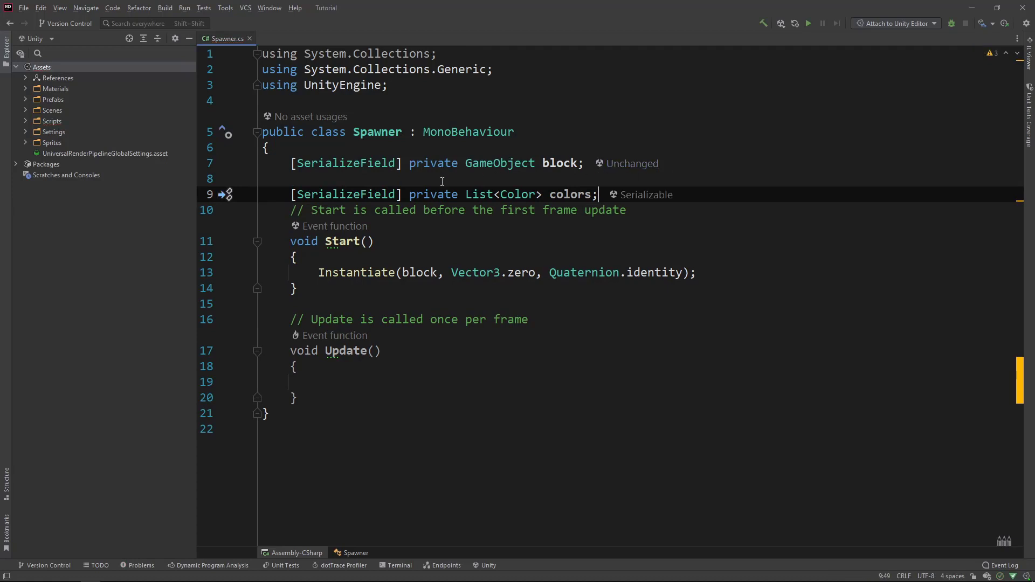
# Initialise the colors field with a new empty List<Color>.
pyautogui.doubleClick(479, 194)
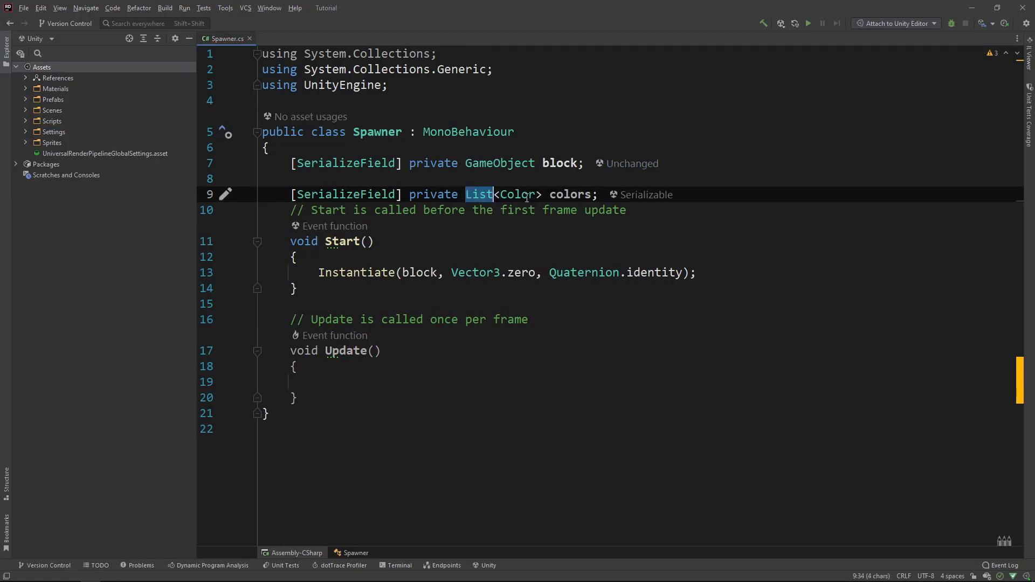
pyautogui.doubleClick(519, 193)
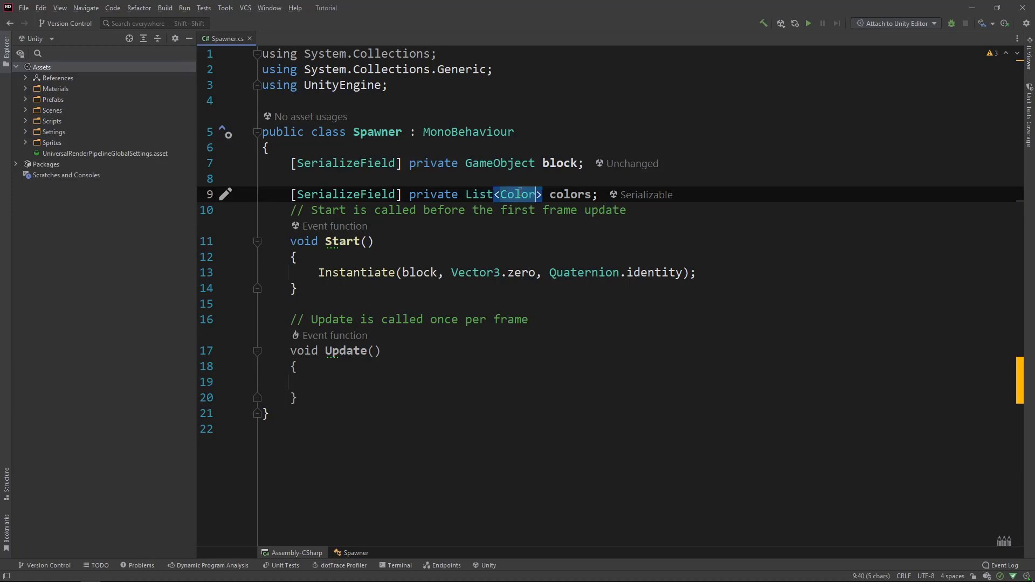
pyautogui.doubleClick(579, 195)
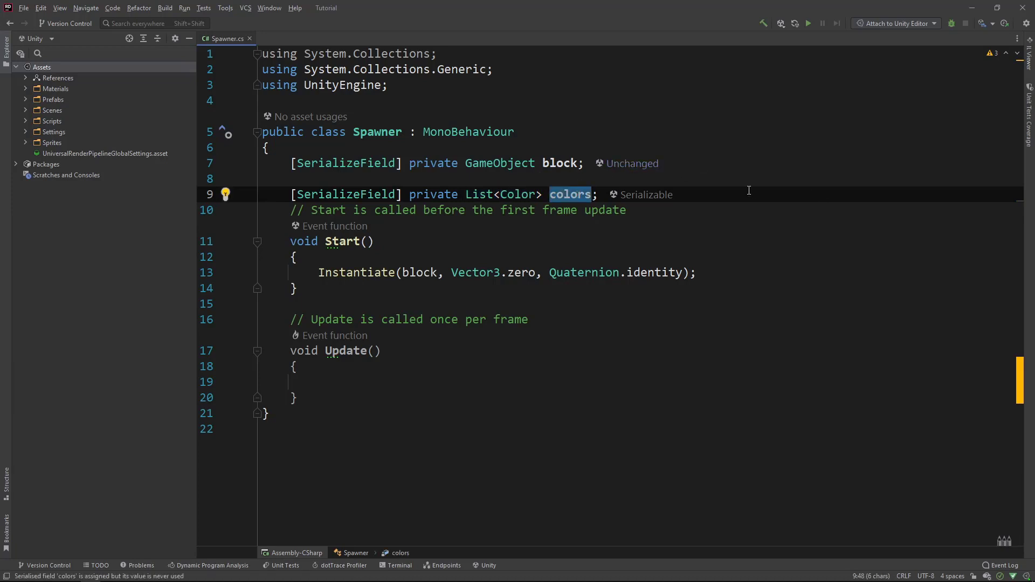
pyautogui.click(711, 195)
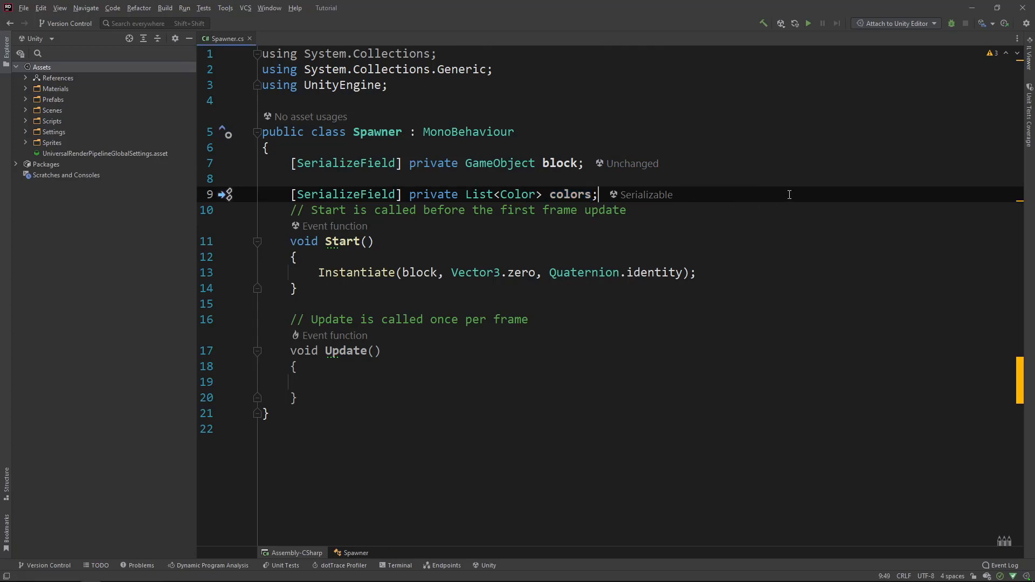
pyautogui.press('BackSpace')
pyautogui.write(')')
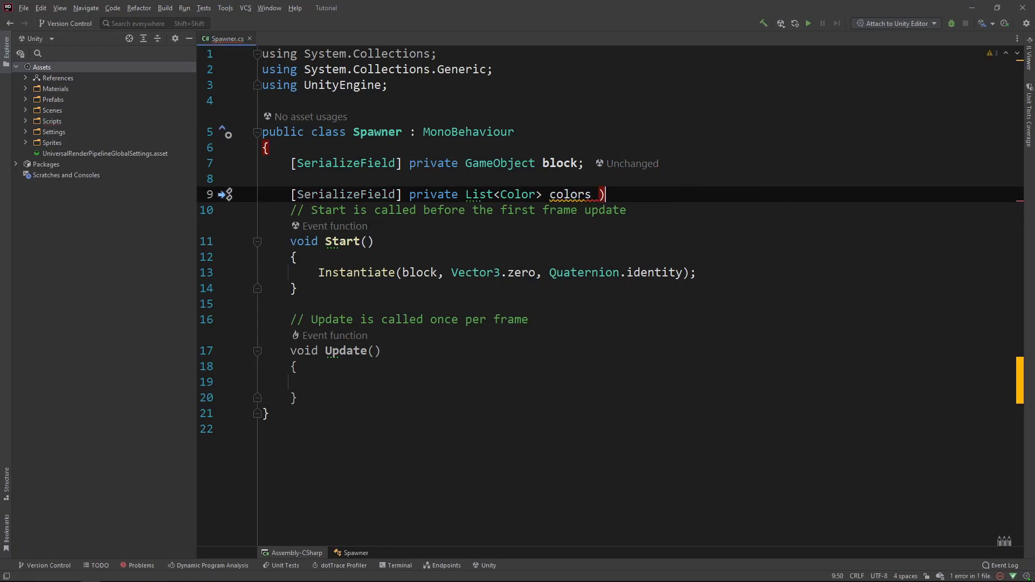
pyautogui.press('BackSpace')
pyautogui.write('=')
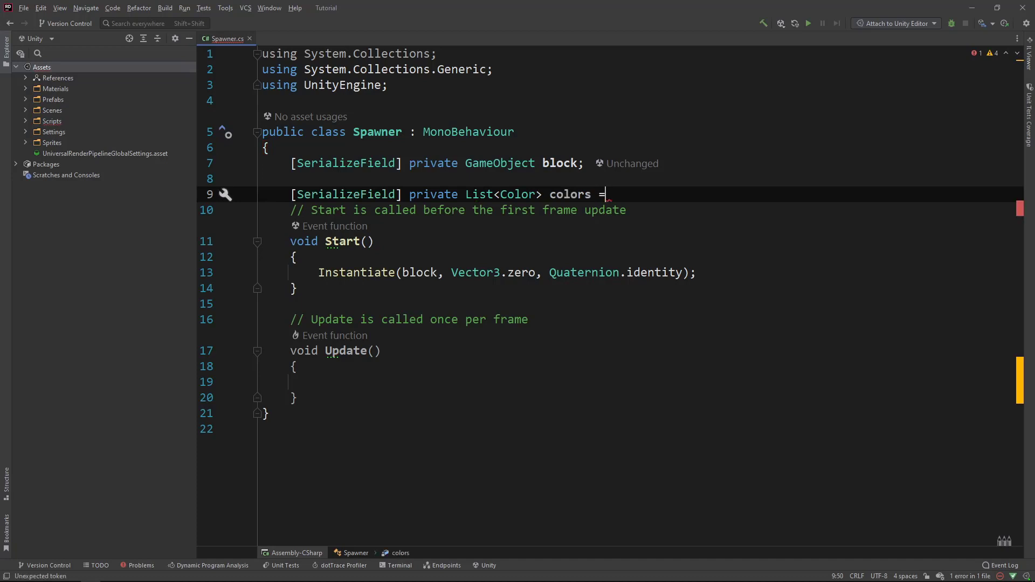
pyautogui.press('Return')
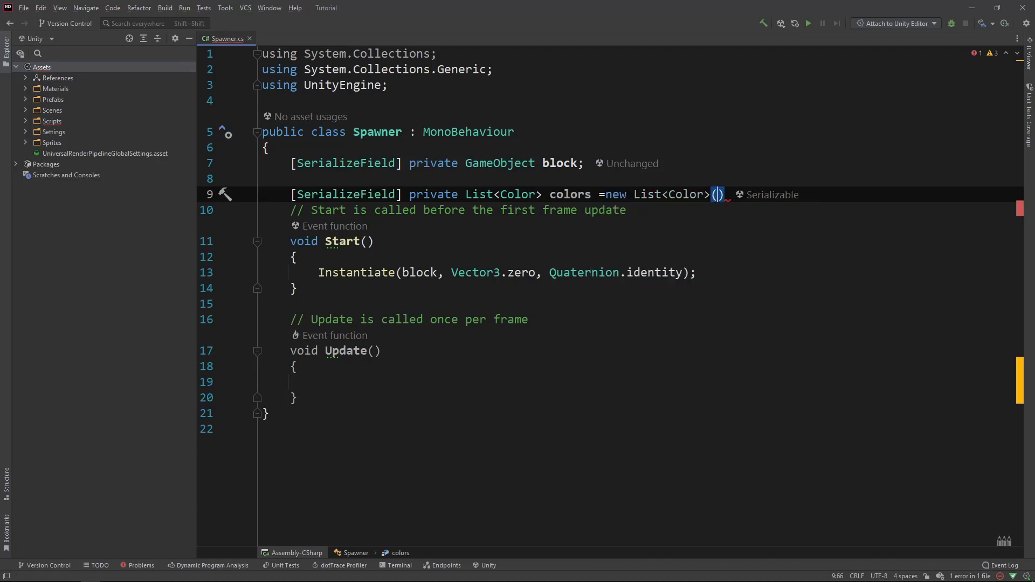
# Remove the '= new List<Color>()' initialiser so the colors declaration simply ends with a semicolon.
pyautogui.press('BackSpace')
pyautogui.press('BackSpace')
pyautogui.press('BackSpace')
pyautogui.press('BackSpace')
pyautogui.press('BackSpace')
pyautogui.press('BackSpace')
pyautogui.press('BackSpace')
pyautogui.press('BackSpace')
pyautogui.press('BackSpace')
pyautogui.press('BackSpace')
pyautogui.press('BackSpace')
pyautogui.press('BackSpace')
pyautogui.press('BackSpace')
pyautogui.press('BackSpace')
pyautogui.press('BackSpace')
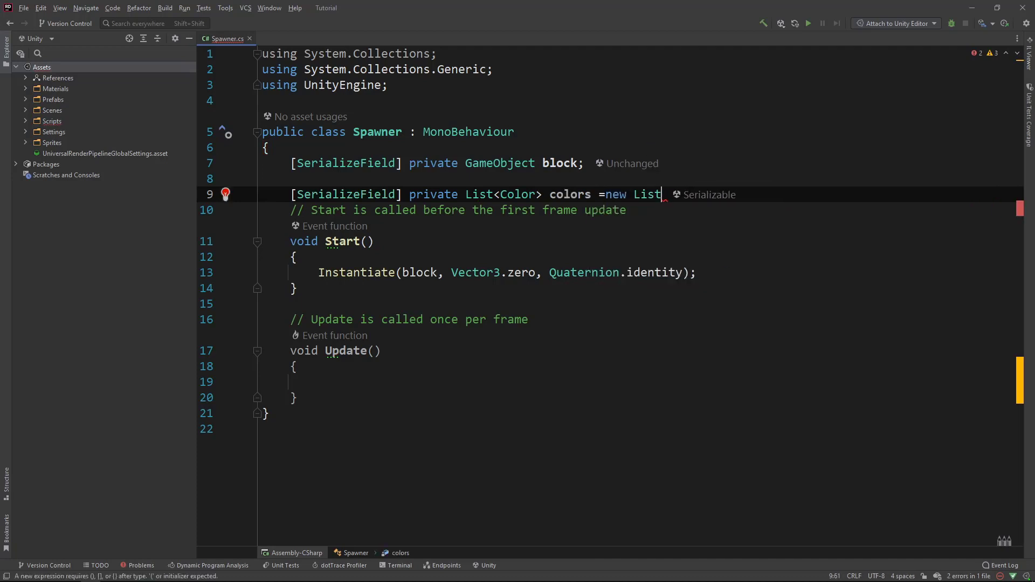
pyautogui.press('BackSpace')
pyautogui.press('BackSpace')
pyautogui.press('BackSpace')
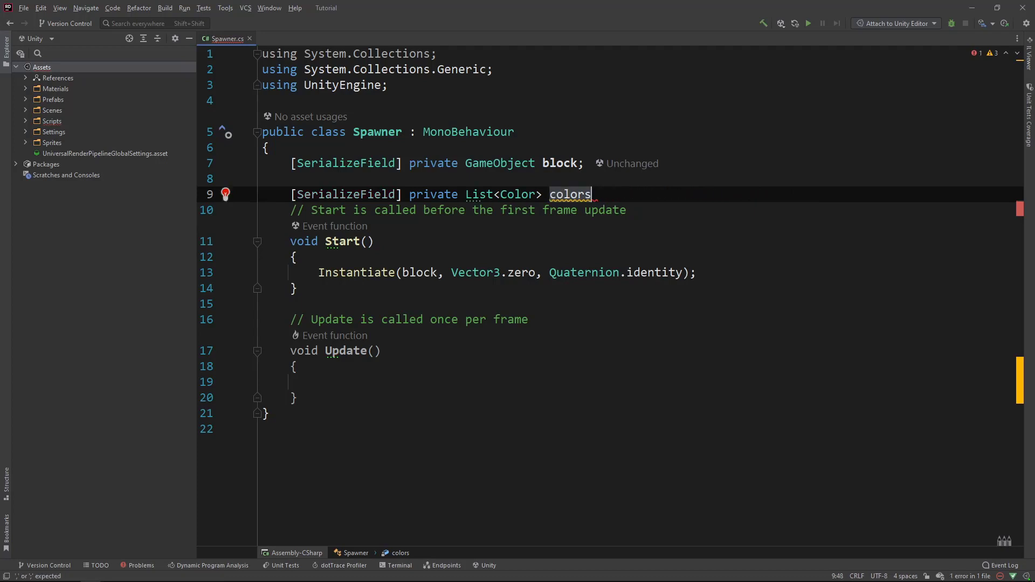
pyautogui.write(';')
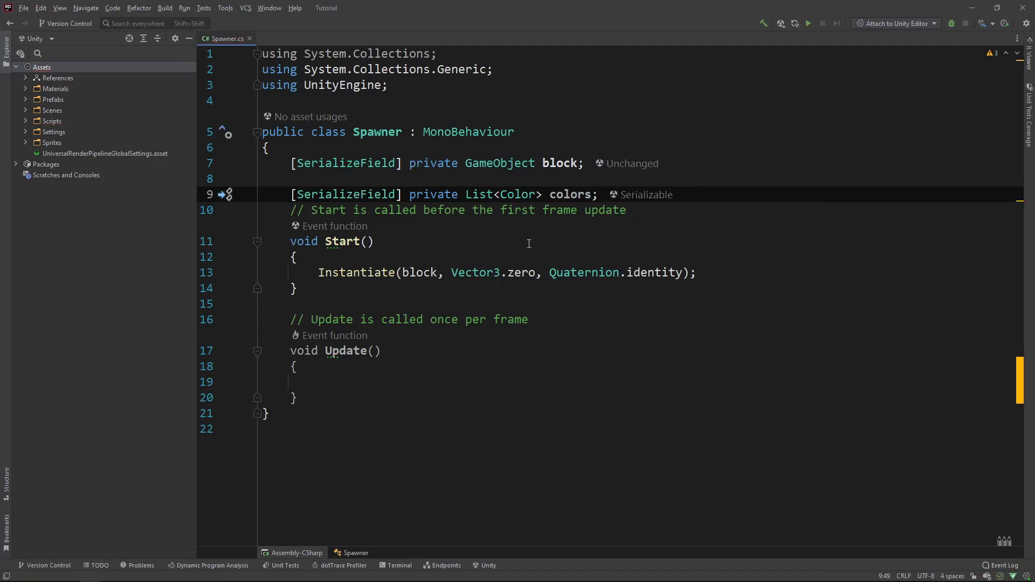
pyautogui.click(748, 279)
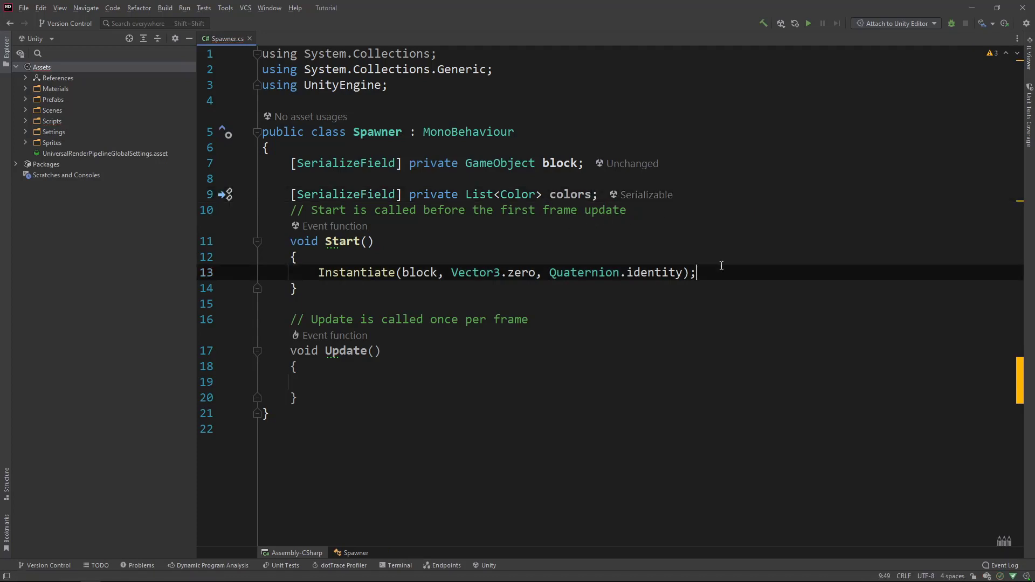
# Store the Instantiate result in a local variable declared as 'GameObject _block ='.
pyautogui.click(316, 272)
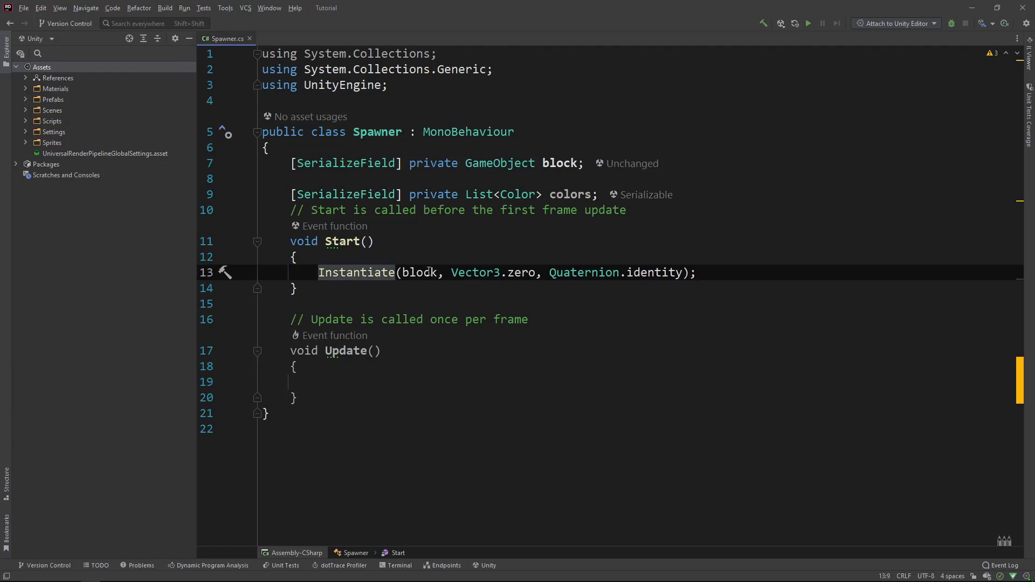
pyautogui.hotkey('ctrl', 'shift', 'Right')
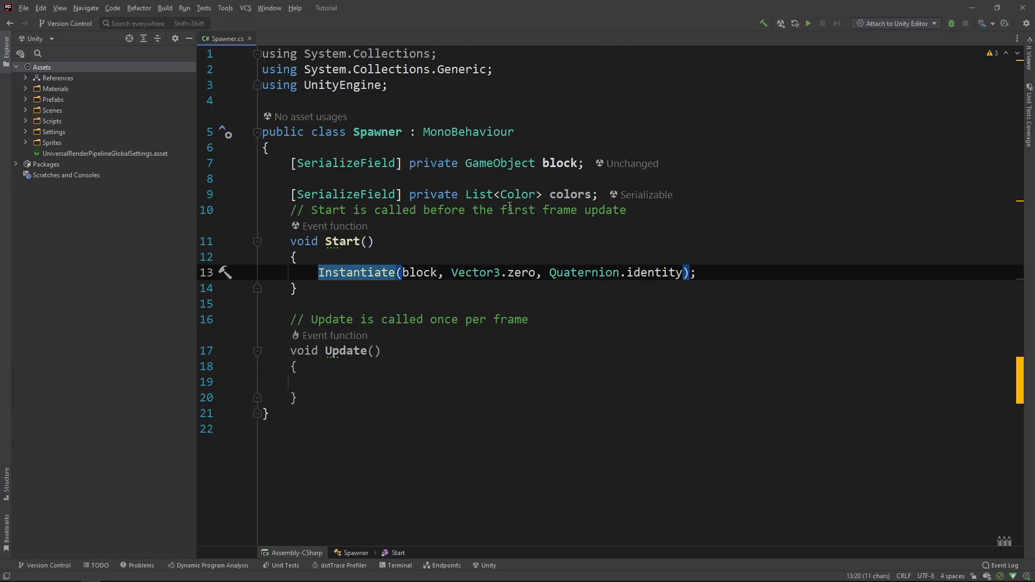
pyautogui.moveTo(359, 272)
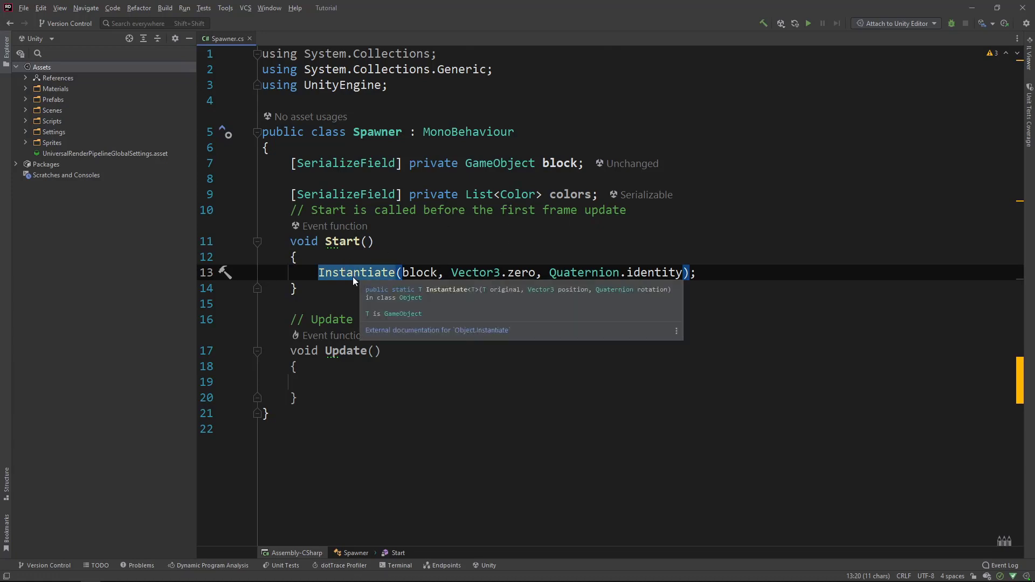
pyautogui.click(322, 274)
pyautogui.write('GameObject ')
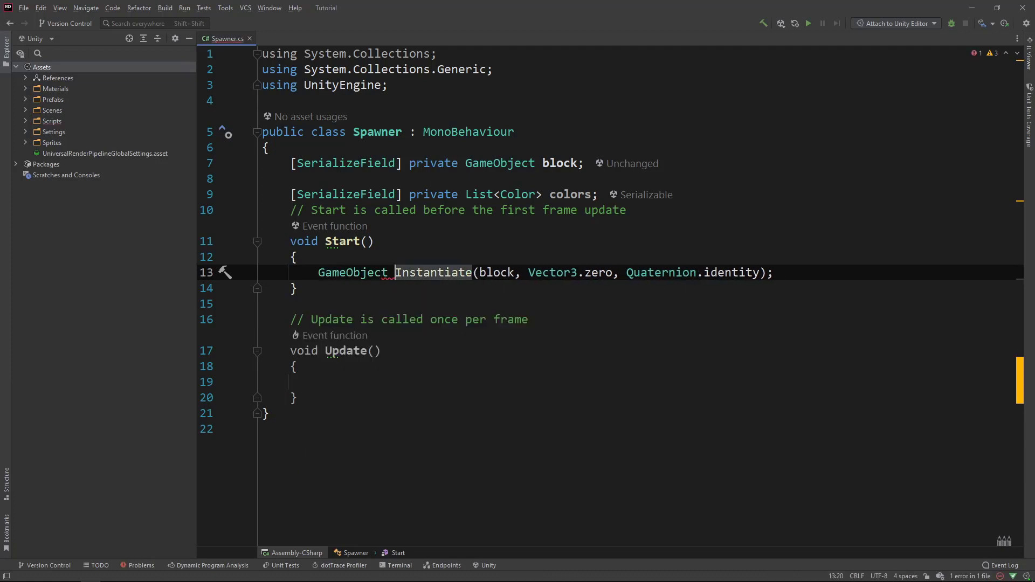
pyautogui.write('block ')
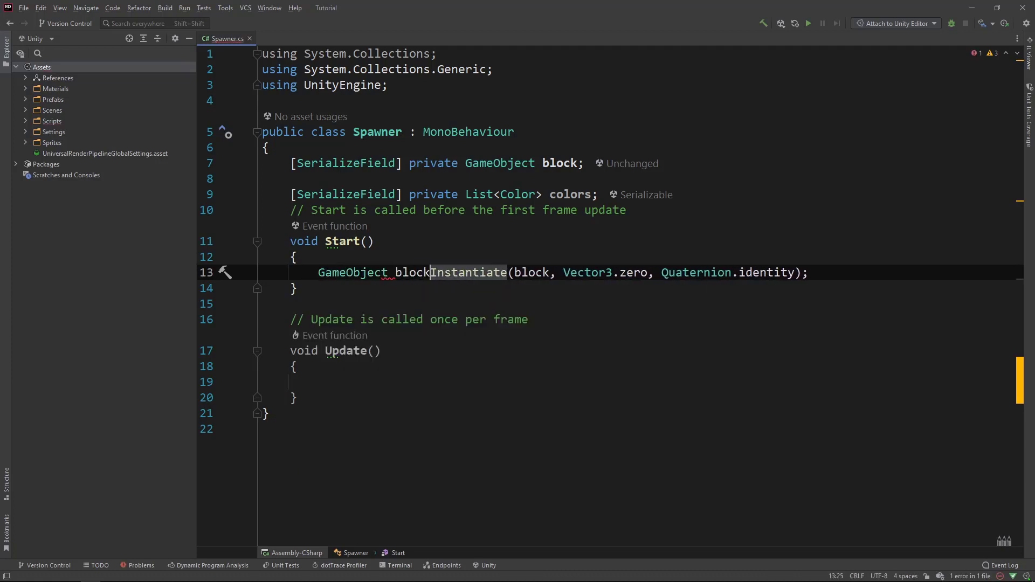
pyautogui.write('=')
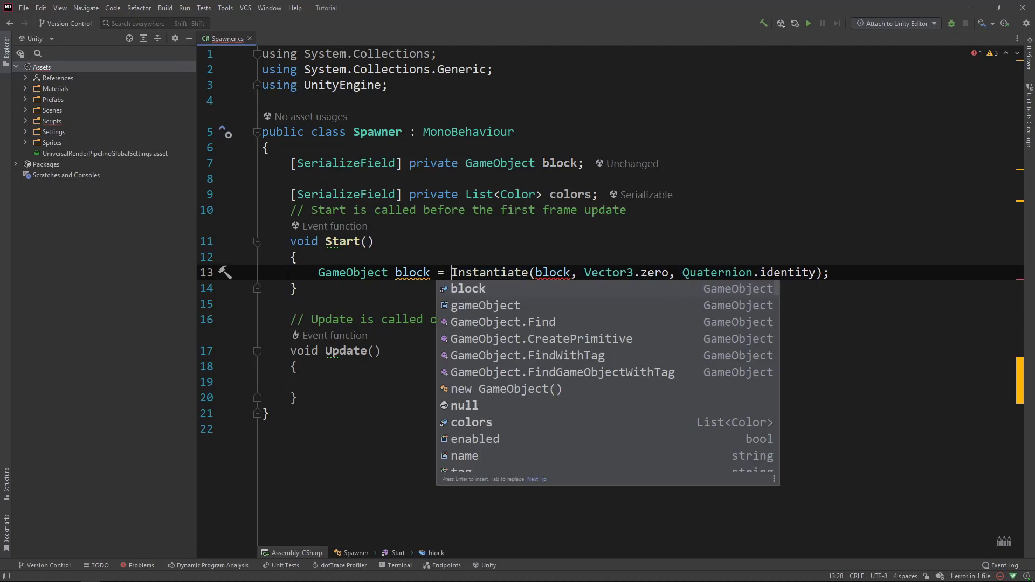
pyautogui.press('Escape')
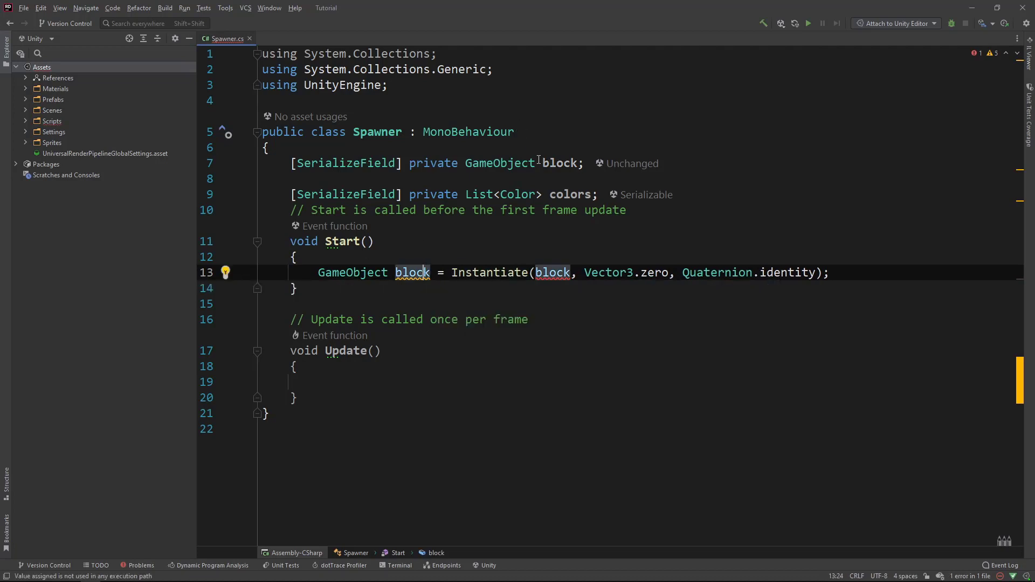
pyautogui.keyDown('ctrl'); pyautogui.click(413, 272); pyautogui.keyUp('ctrl')
pyautogui.doubleClick(408, 273)
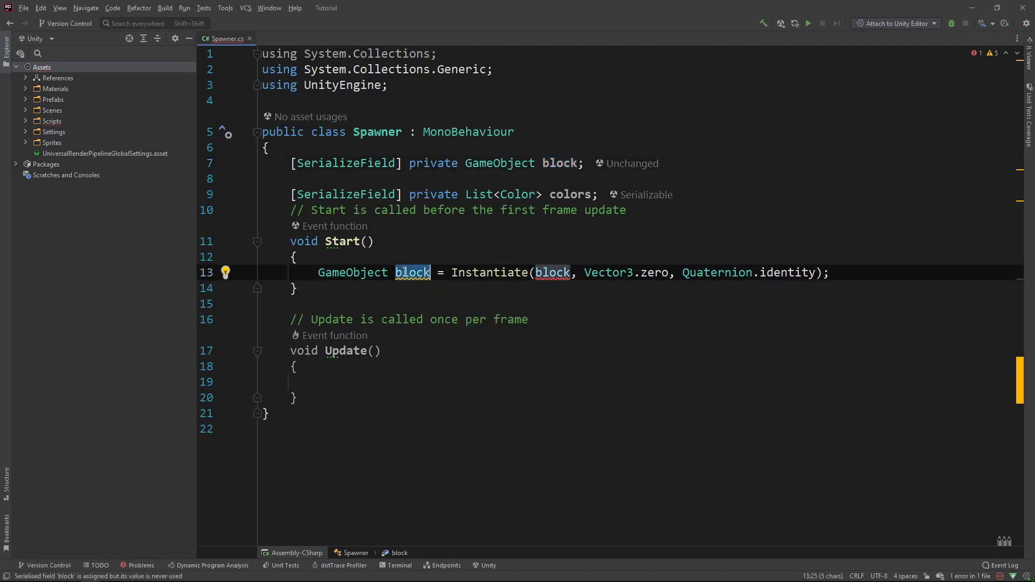
pyautogui.press('Left')
pyautogui.write('_')
# Begin a new line 14 below the Instantiate call with _block.
pyautogui.click(827, 276)
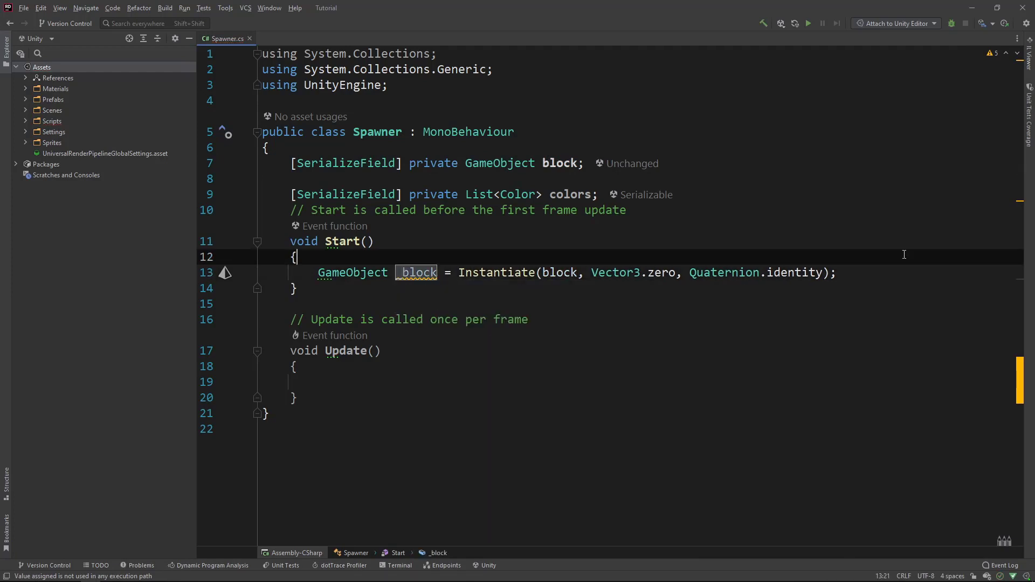
pyautogui.press('End')
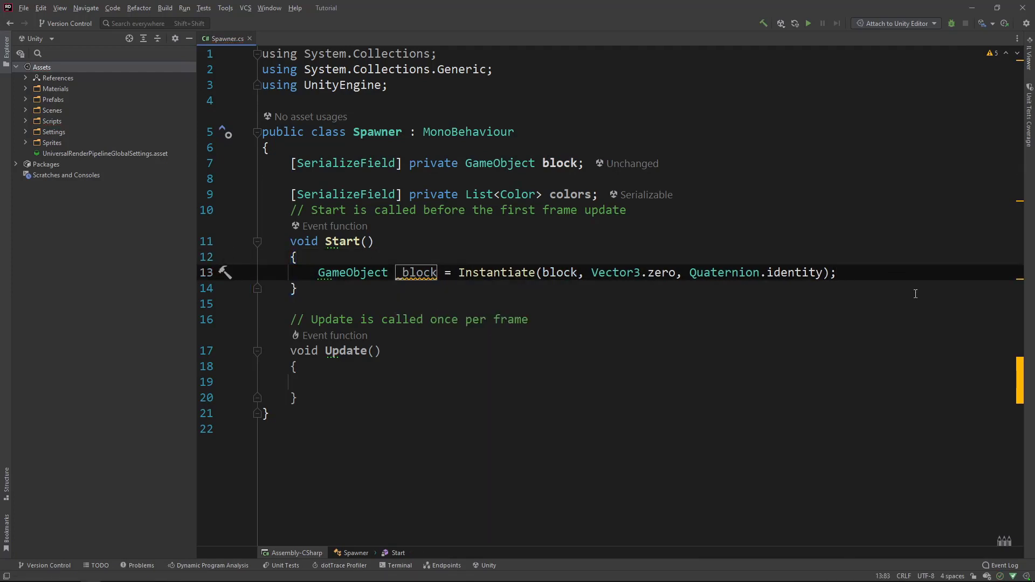
pyautogui.press('Return')
pyautogui.write('_')
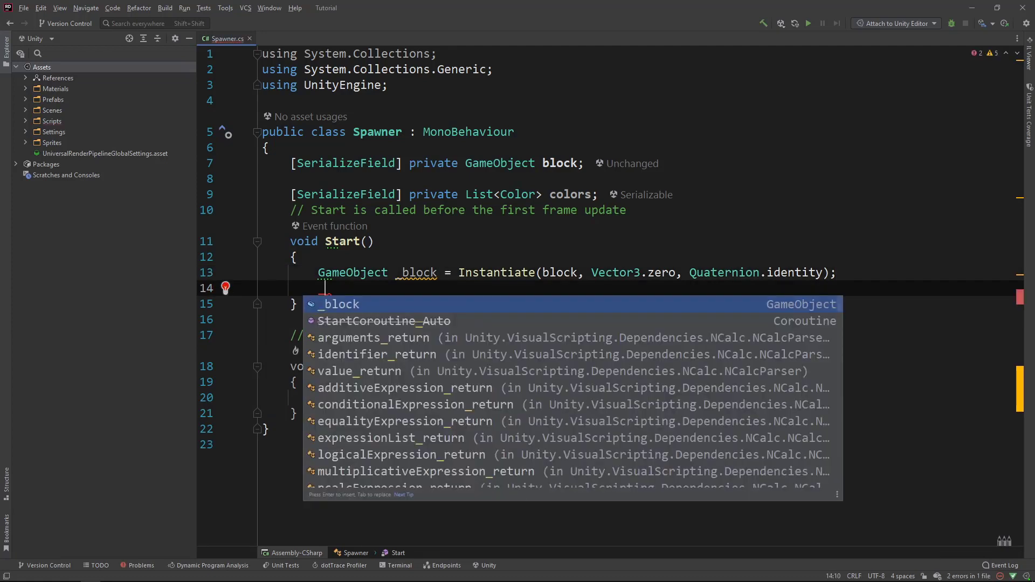
pyautogui.write('blo')
pyautogui.press('Return')
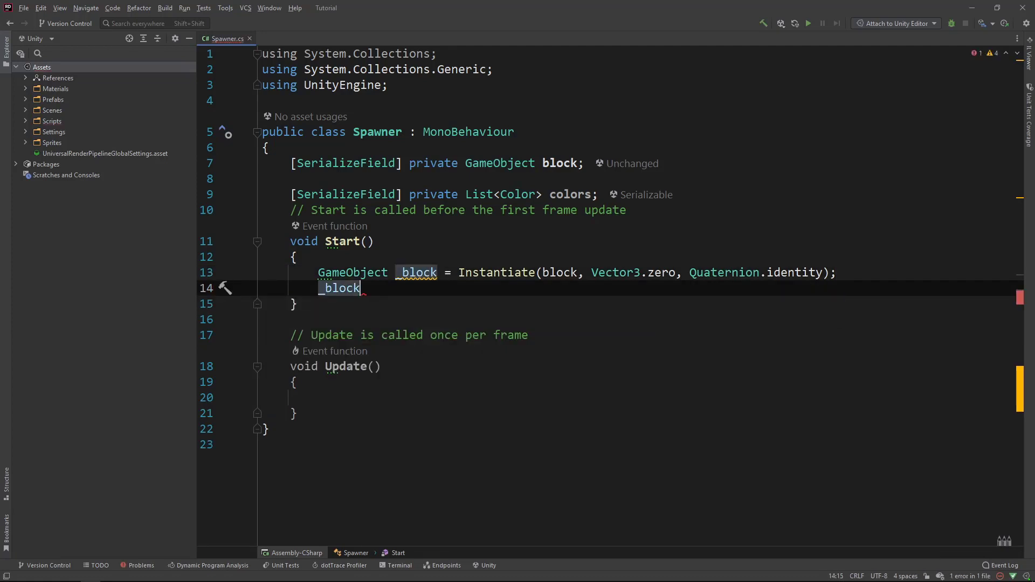
# Select the Block prefab and try a red colour on its Sprite Renderer.
pyautogui.hotkey('alt', 'Tab')
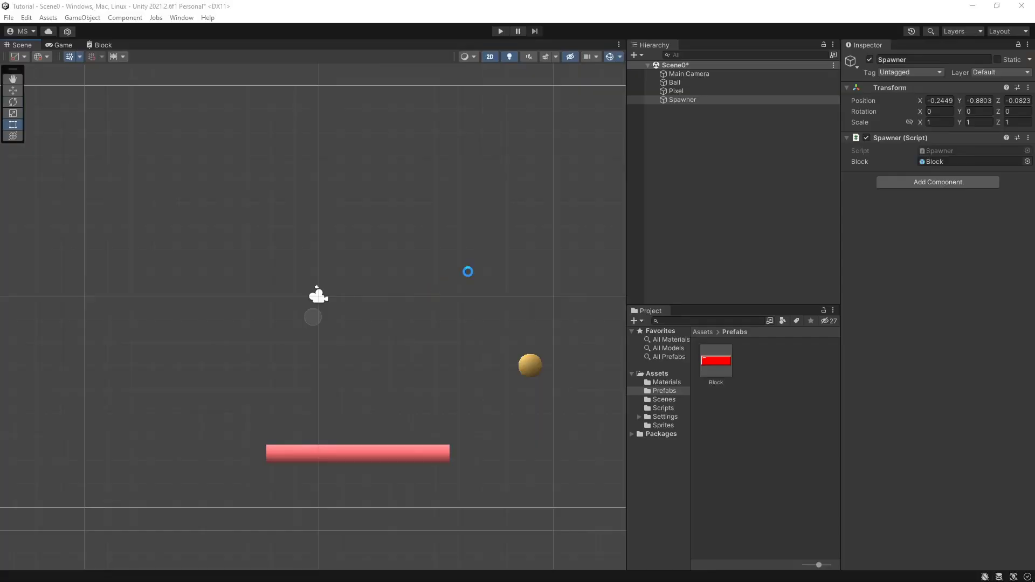
pyautogui.click(717, 374)
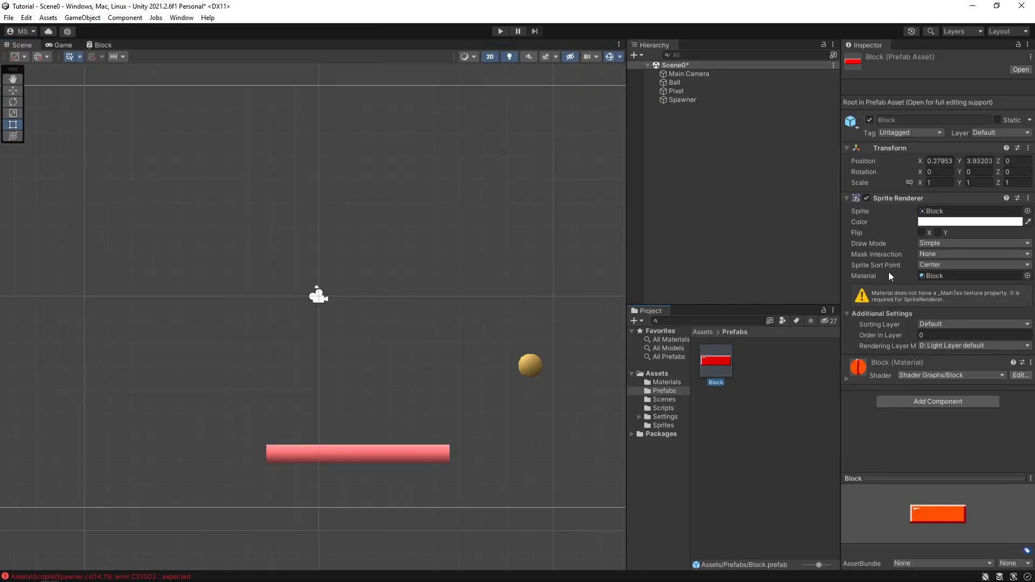
pyautogui.click(944, 222)
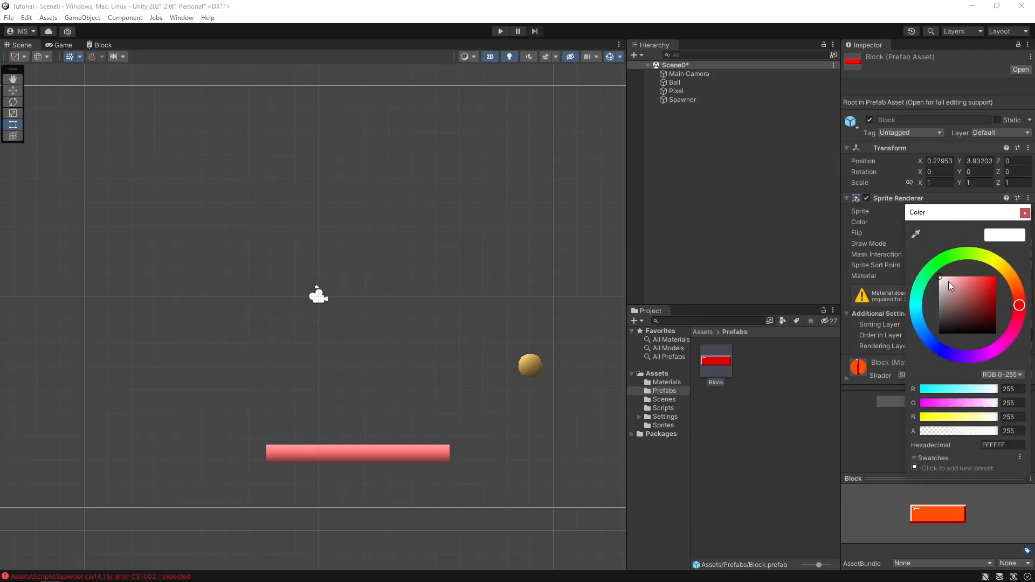
pyautogui.moveTo(952, 290); pyautogui.dragTo(901, 286)
# Open the Block prefab in Prefab Mode, try black, and expand its Block material settings.
pyautogui.doubleClick(712, 369)
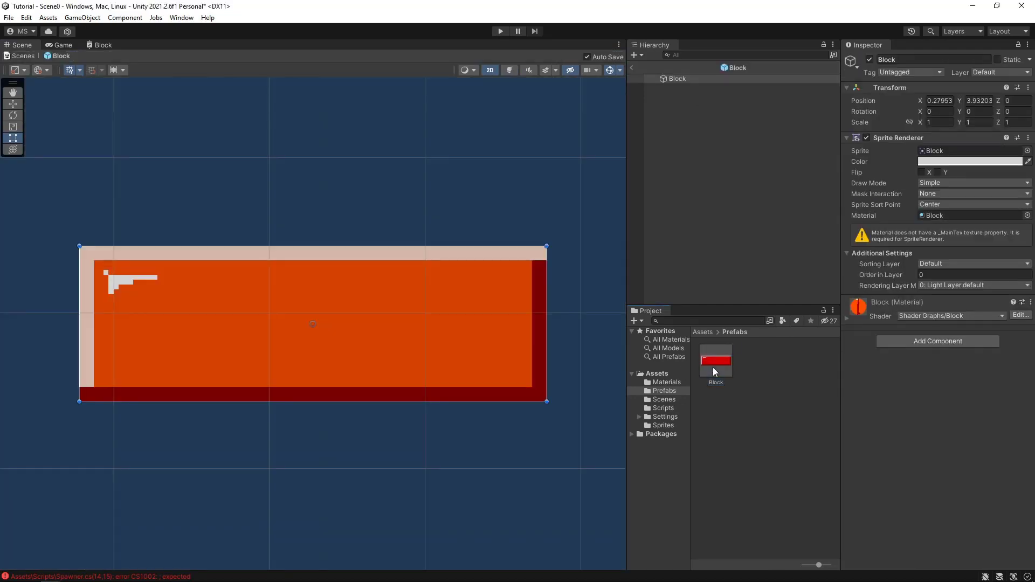
pyautogui.click(952, 162)
pyautogui.moveTo(965, 226)
pyautogui.mouseDown()
pyautogui.moveTo(948, 238)
pyautogui.moveTo(933, 300)
pyautogui.moveTo(1005, 212)
pyautogui.moveTo(967, 196)
pyautogui.moveTo(918, 293)
pyautogui.moveTo(1015, 271)
pyautogui.moveTo(988, 195)
pyautogui.moveTo(930, 196)
pyautogui.moveTo(904, 257)
pyautogui.moveTo(882, 138)
pyautogui.moveTo(975, 195)
pyautogui.moveTo(950, 225)
pyautogui.moveTo(901, 157)
pyautogui.moveTo(714, 252)
pyautogui.moveTo(693, 218)
pyautogui.mouseUp()
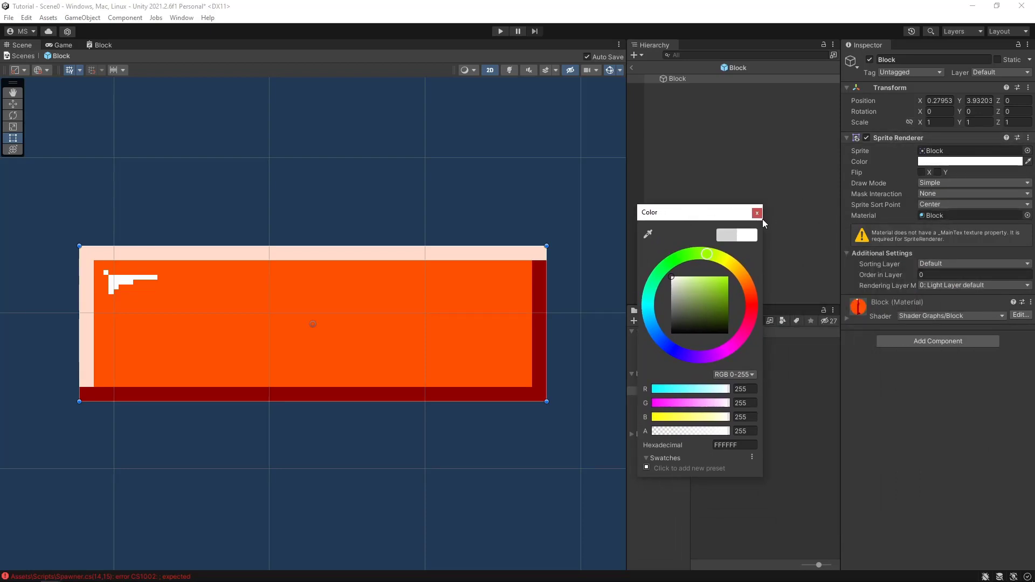
pyautogui.click(892, 314)
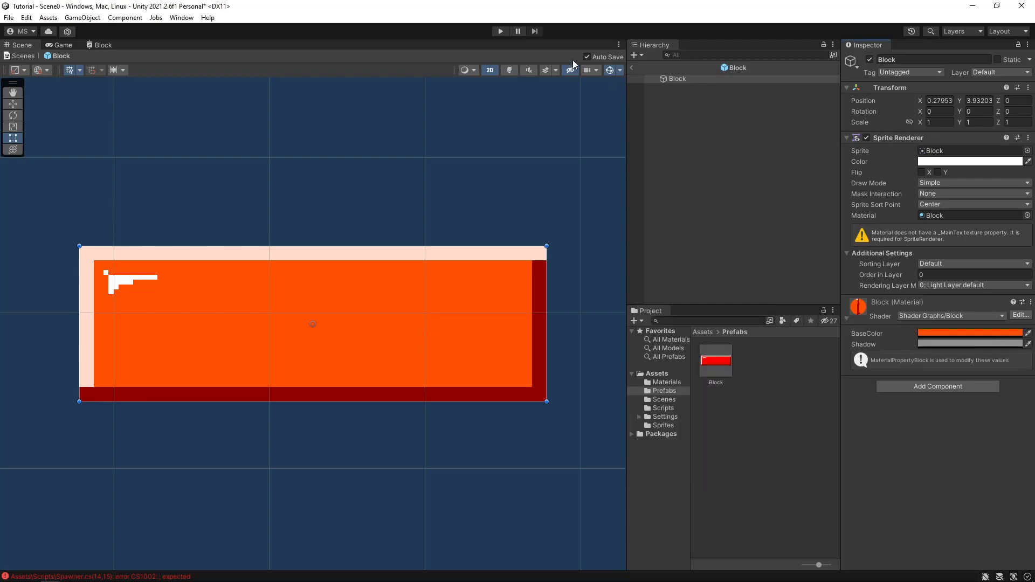
# Start line 14 with _block.GetComponent<SpriteRenderer>().material.color.
pyautogui.hotkey('alt', 'Tab')
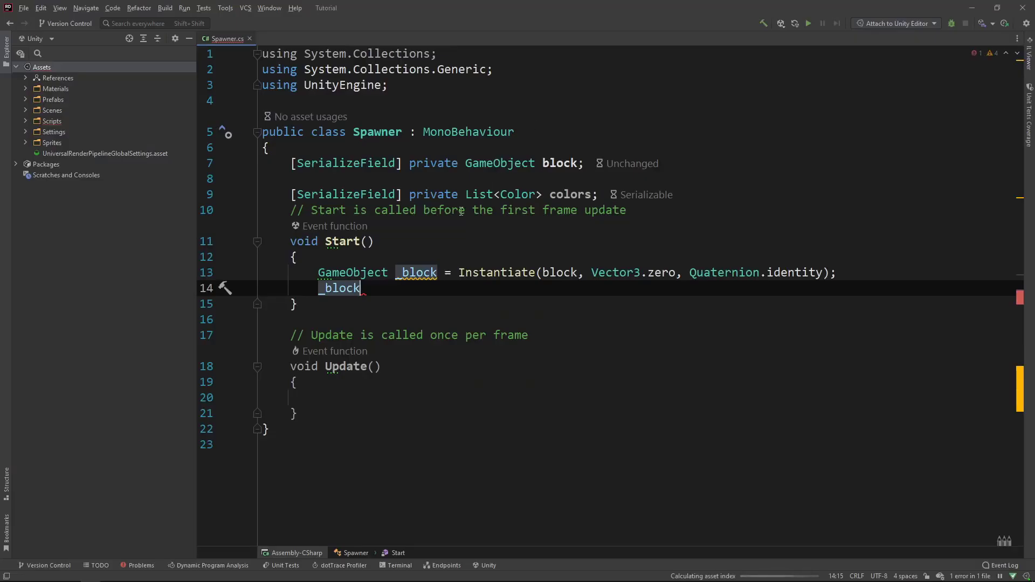
pyautogui.write('.ge')
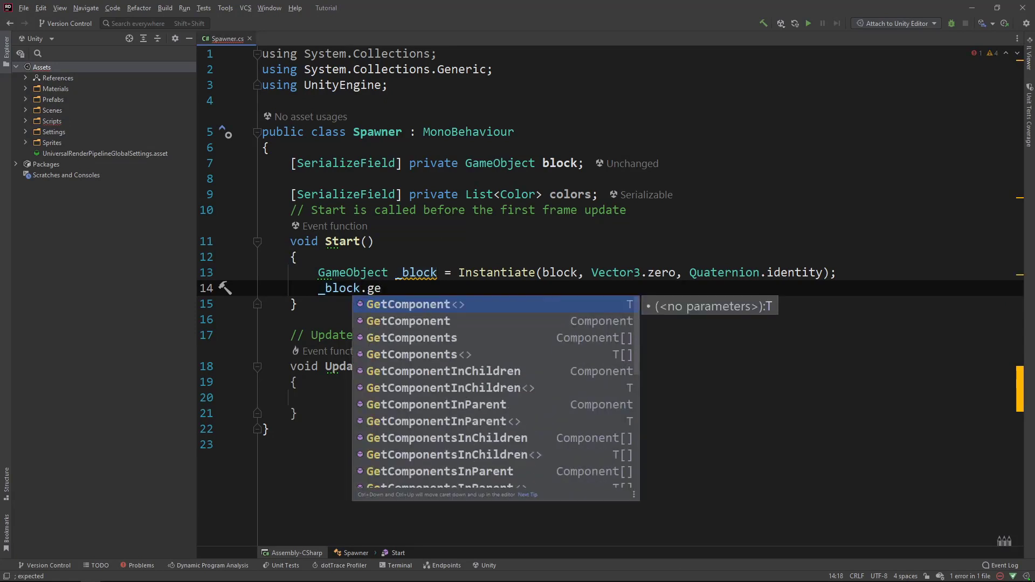
pyautogui.press('Return')
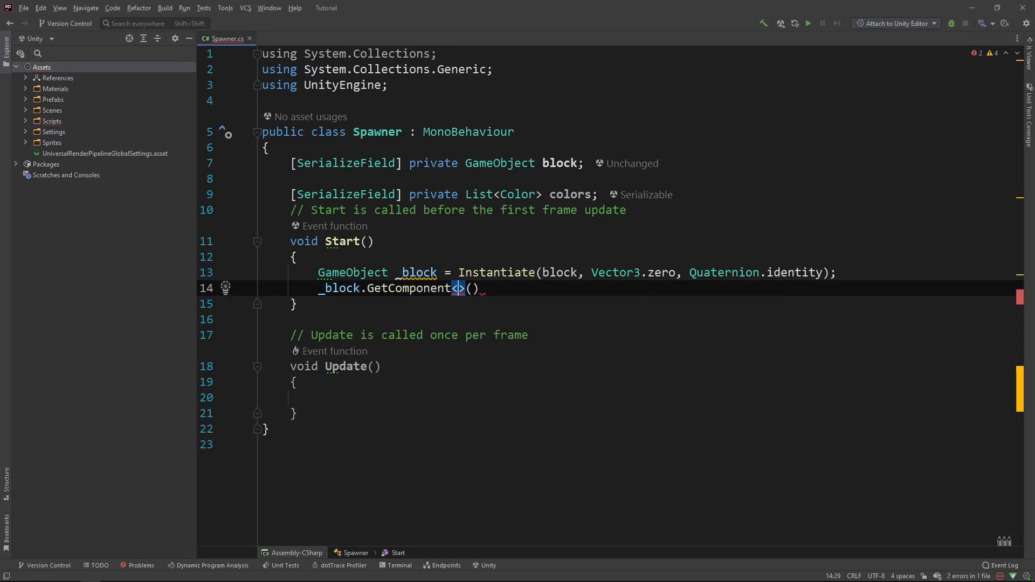
pyautogui.write('Sprit')
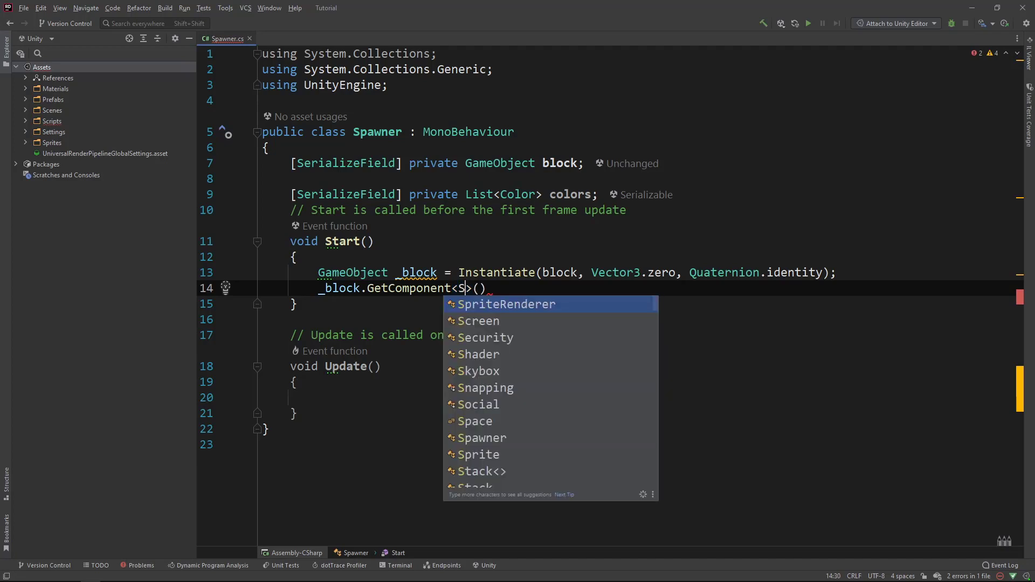
pyautogui.press('Return')
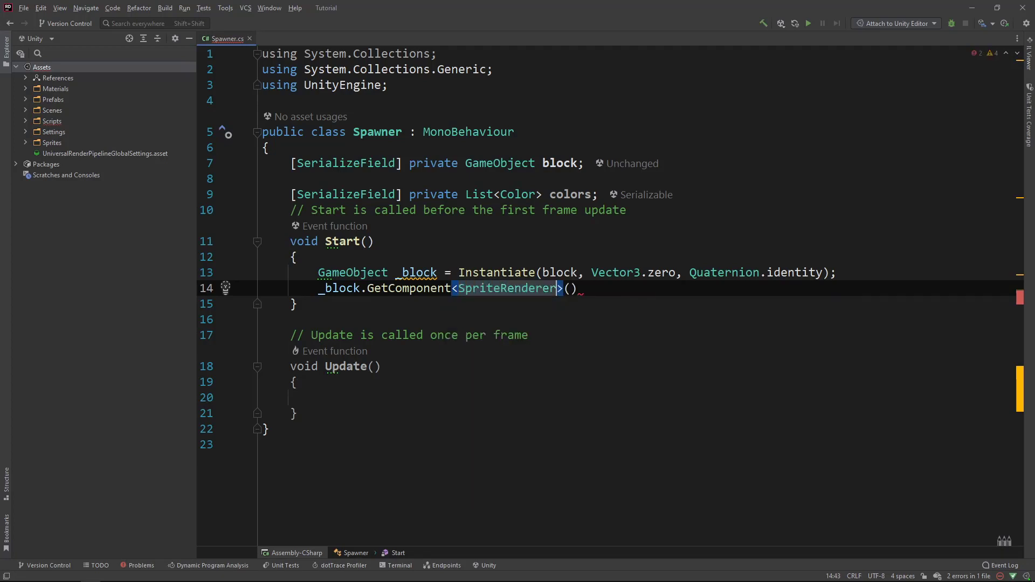
pyautogui.press('Return')
pyautogui.write('.')
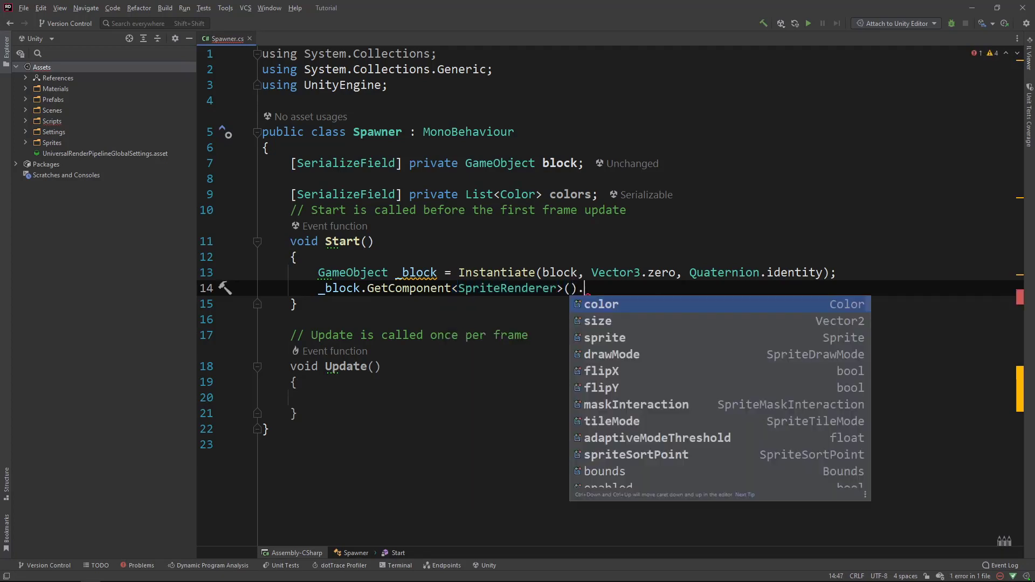
pyautogui.write('ma')
pyautogui.press('Return')
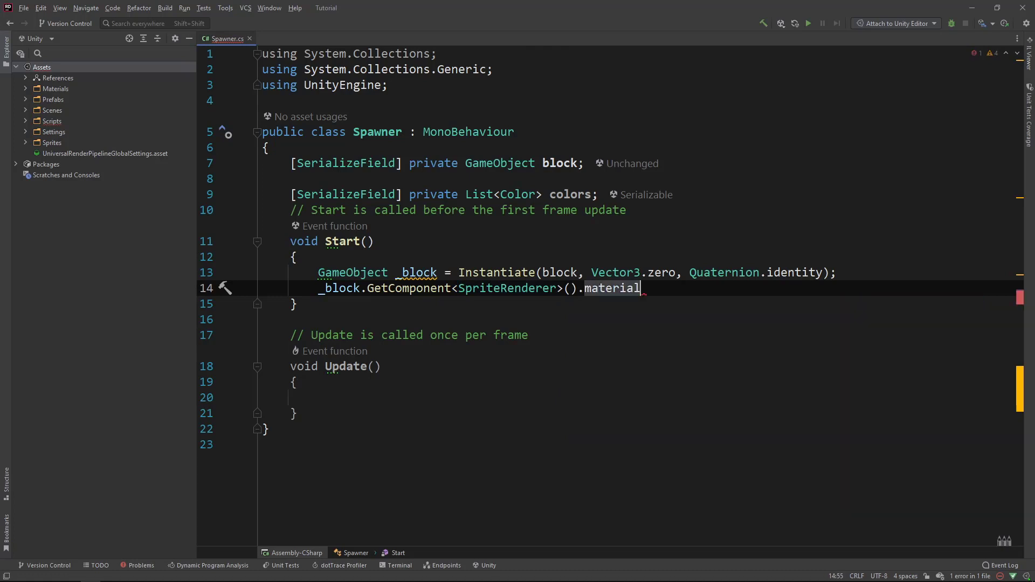
pyautogui.write('.c')
pyautogui.press('Return')
# Assign it colors[Random.Range(0, colors.Count)], ending the statement with a semicolon.
pyautogui.write('=')
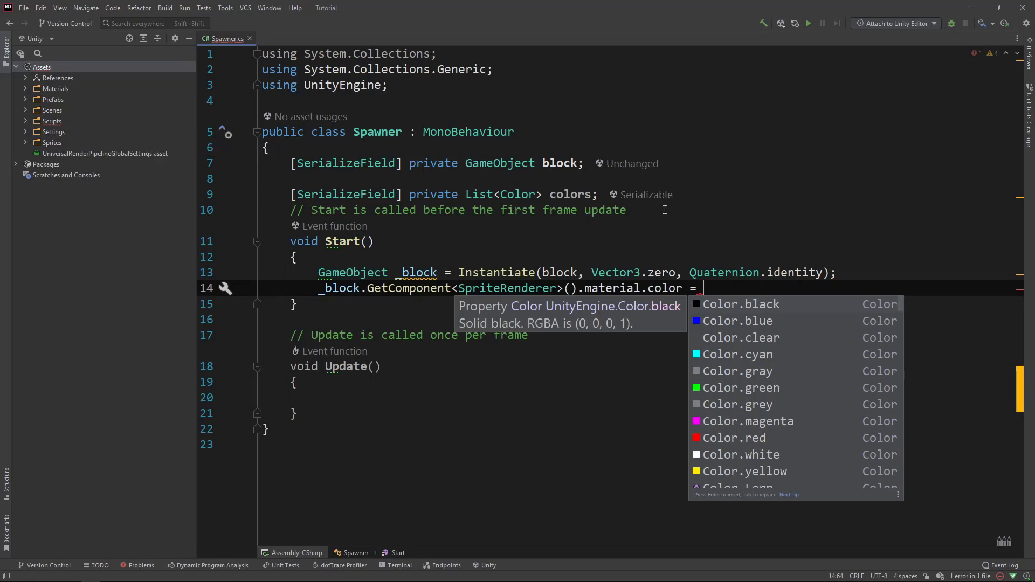
pyautogui.write('colo')
pyautogui.press('Return')
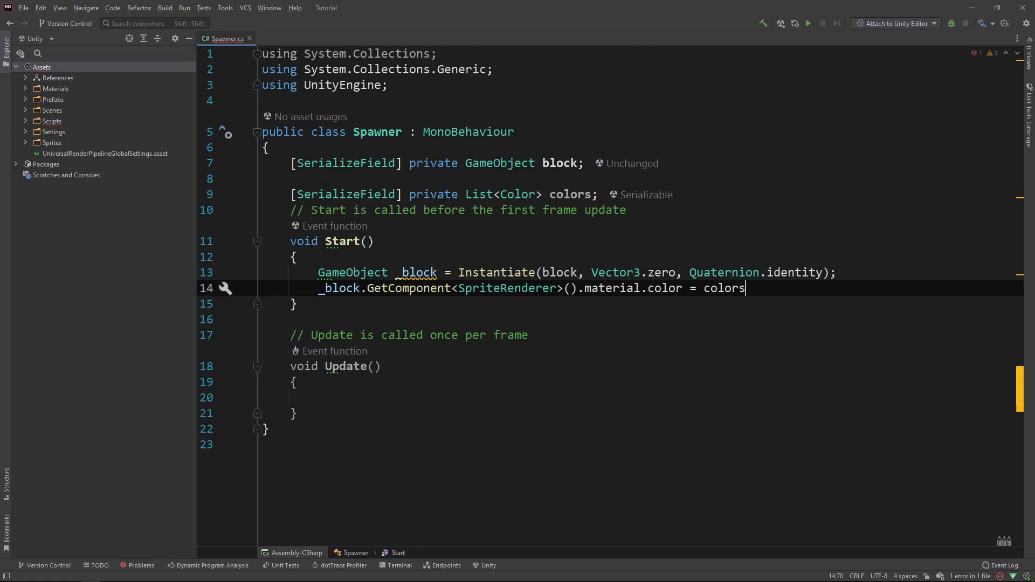
pyautogui.write('[')
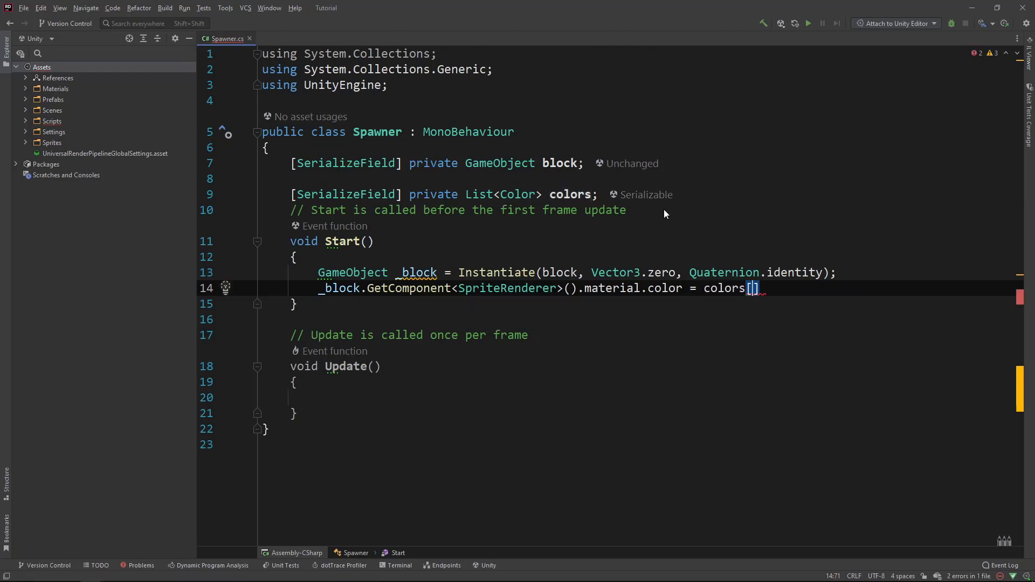
pyautogui.write('R')
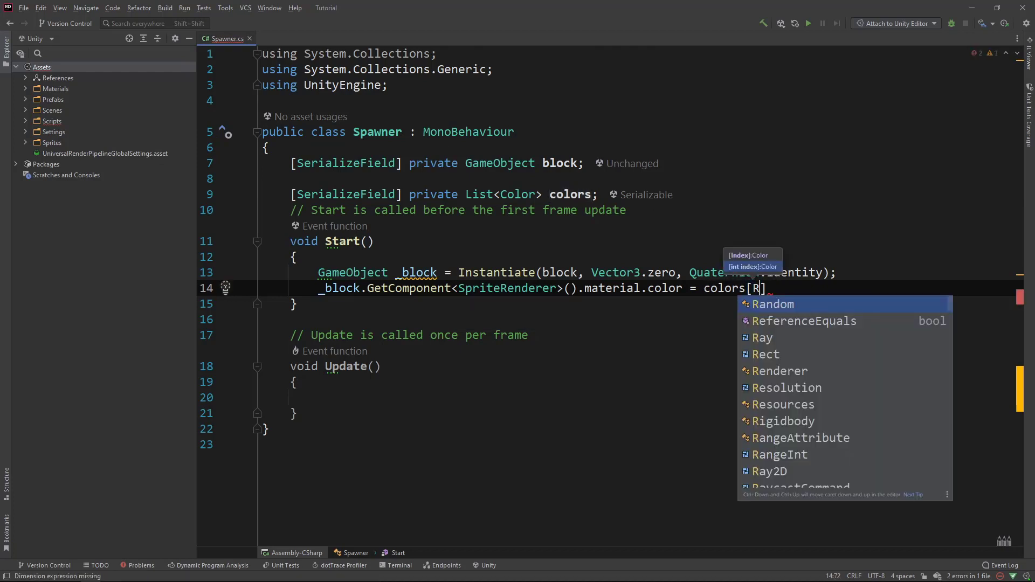
pyautogui.press('Return')
pyautogui.write('.R')
pyautogui.press('Return')
pyautogui.write('0')
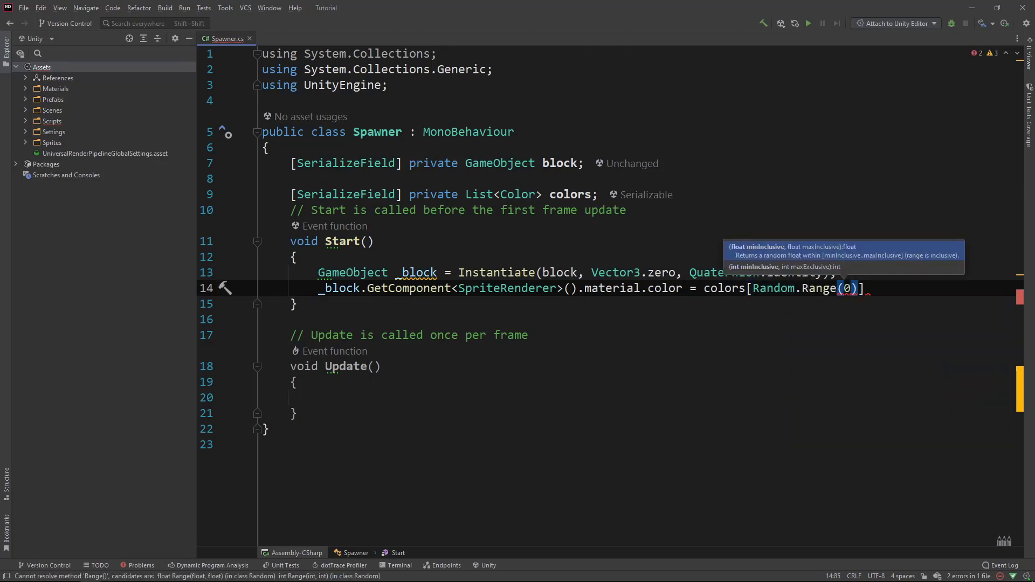
pyautogui.write(',')
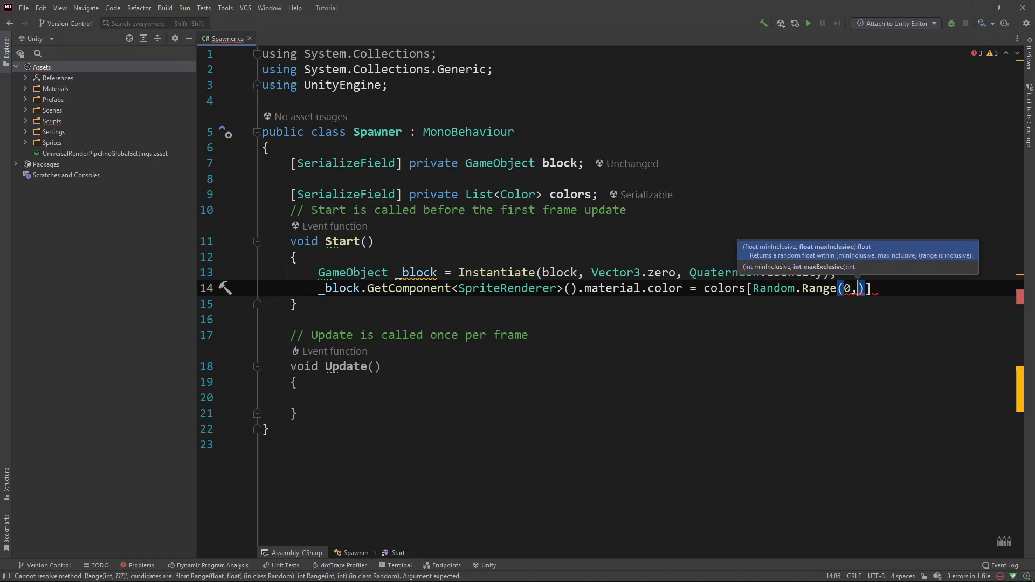
pyautogui.write('colors.')
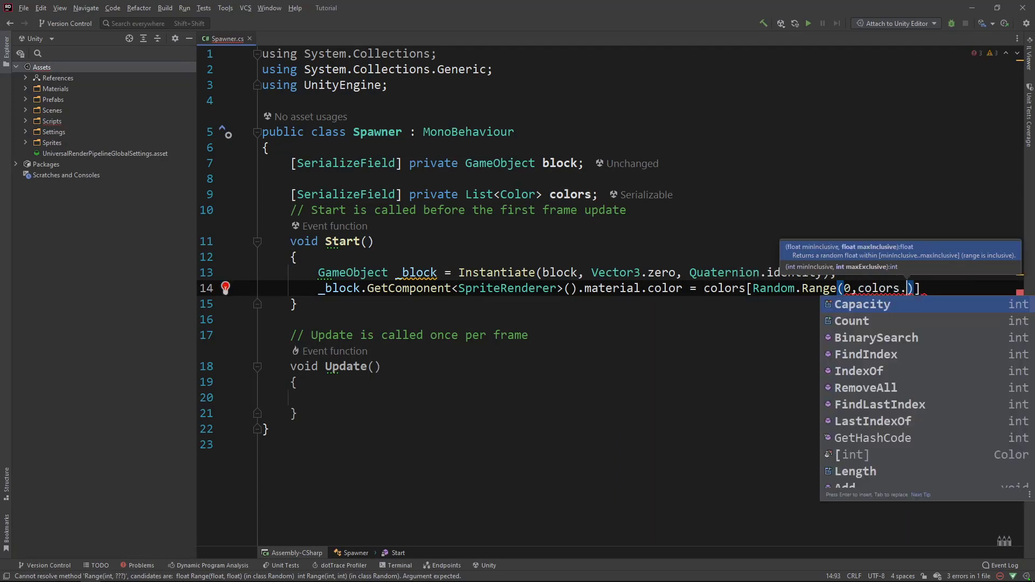
pyautogui.press('Return')
pyautogui.press('Right')
pyautogui.press('Right')
pyautogui.write(';')
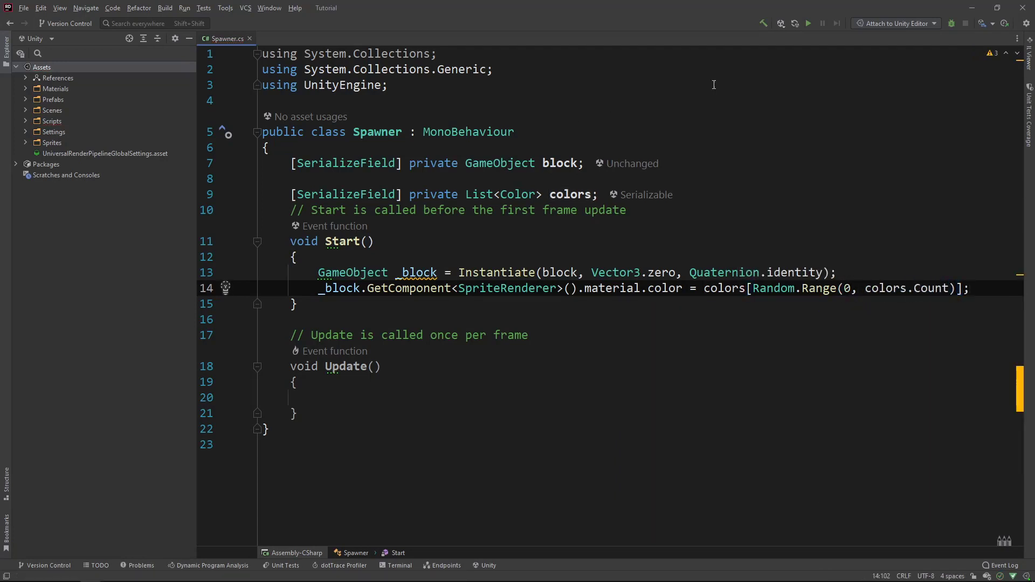
# Highlight the Range bounds and the whole random colour expression, then return to Unity.
pyautogui.doubleClick(847, 288)
pyautogui.moveTo(950, 289); pyautogui.dragTo(862, 285)
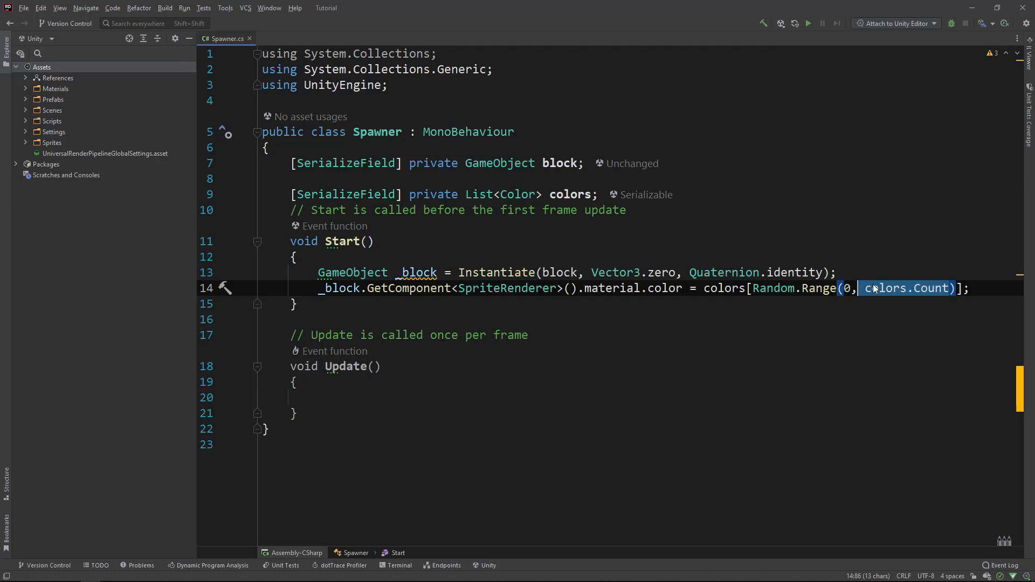
pyautogui.doubleClick(874, 289)
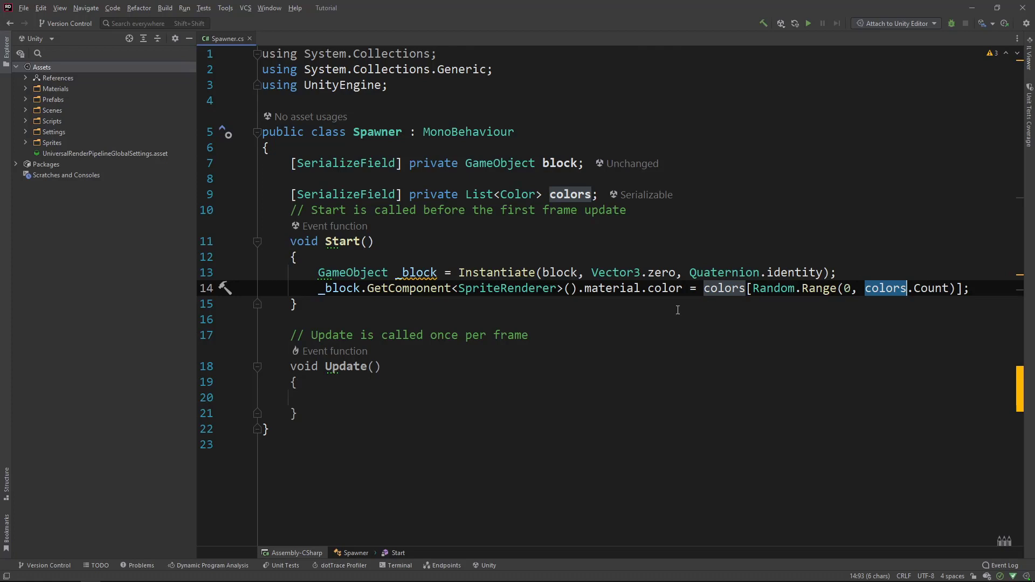
pyautogui.moveTo(701, 289); pyautogui.dragTo(995, 286)
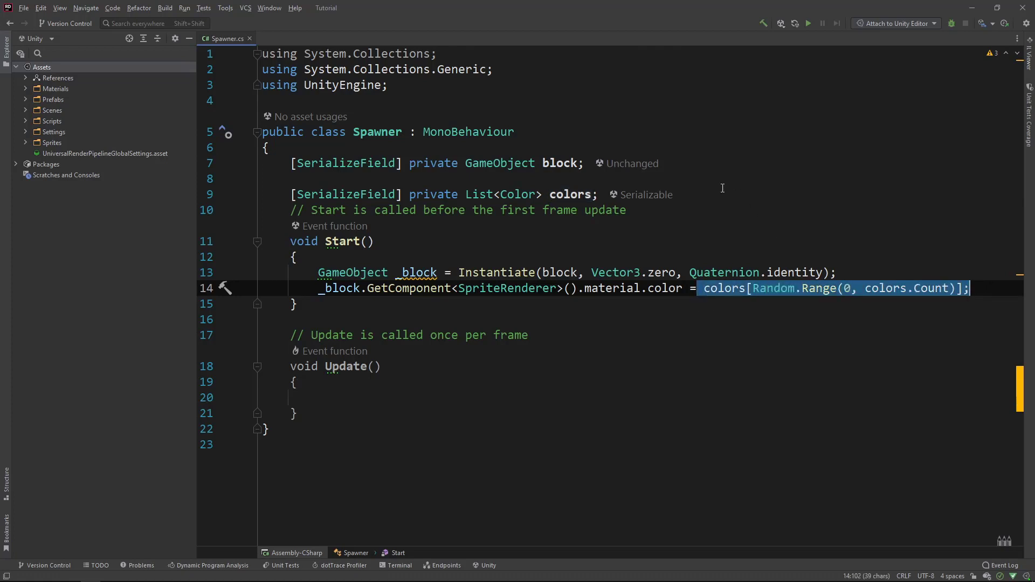
pyautogui.hotkey('alt', 'Tab')
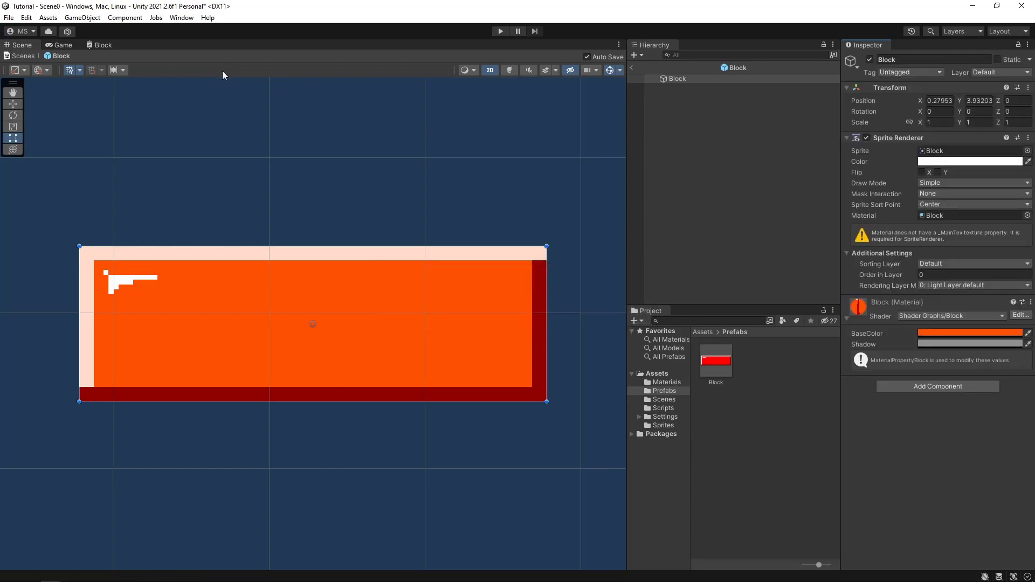
# Exit Prefab Mode back to Scene0, play the scene, then stop it.
pyautogui.click(19, 57)
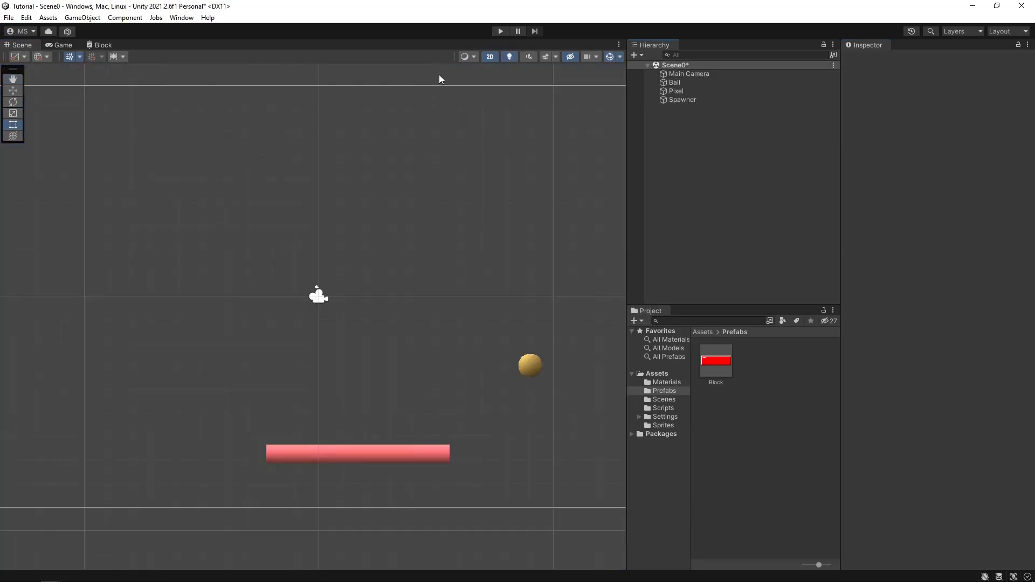
pyautogui.click(497, 32)
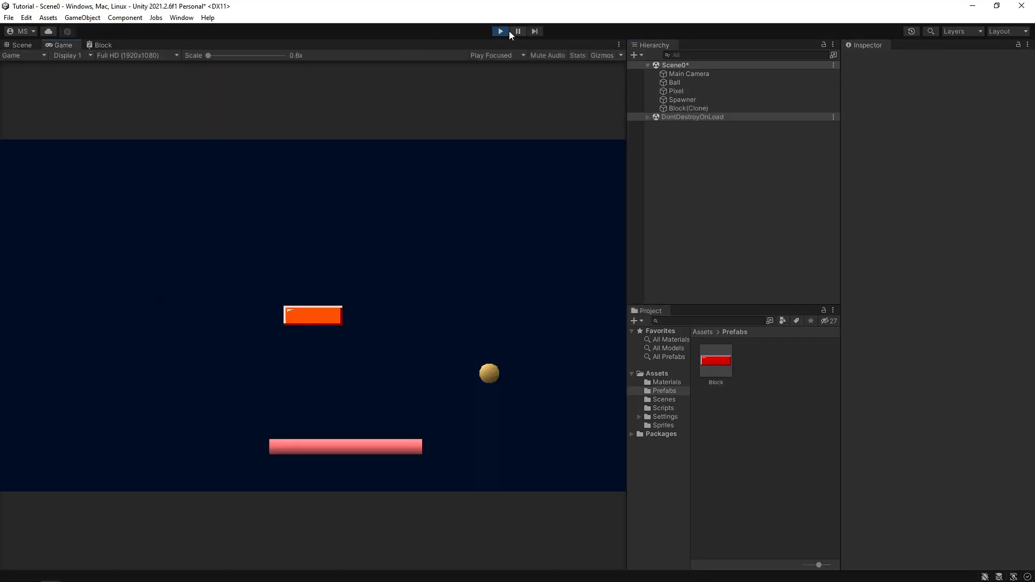
pyautogui.click(500, 32)
# Select the Block prefab and show the BaseColor property's _BaseColor reference in the shader graph.
pyautogui.click(715, 348)
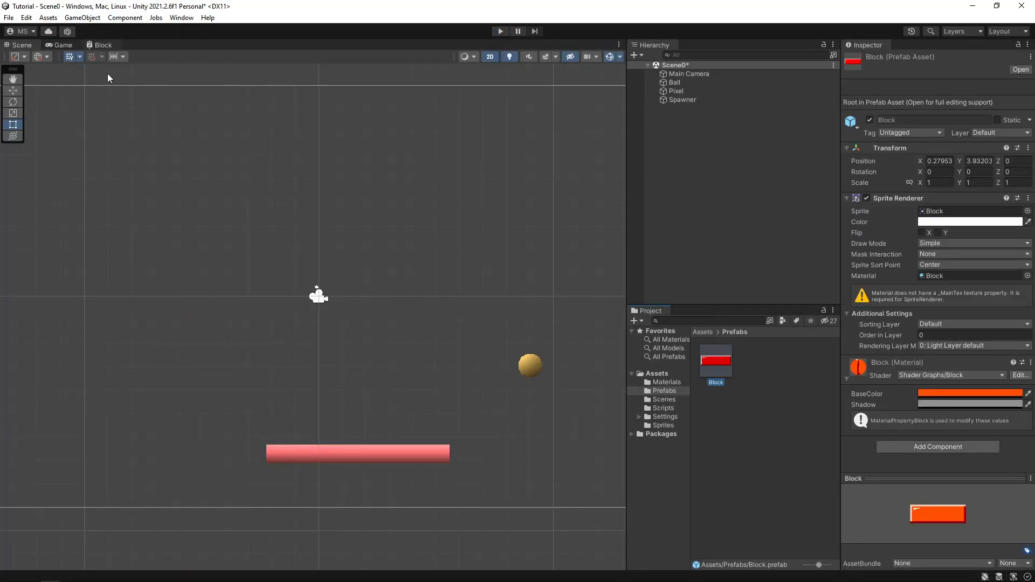
pyautogui.click(101, 45)
pyautogui.click(21, 109)
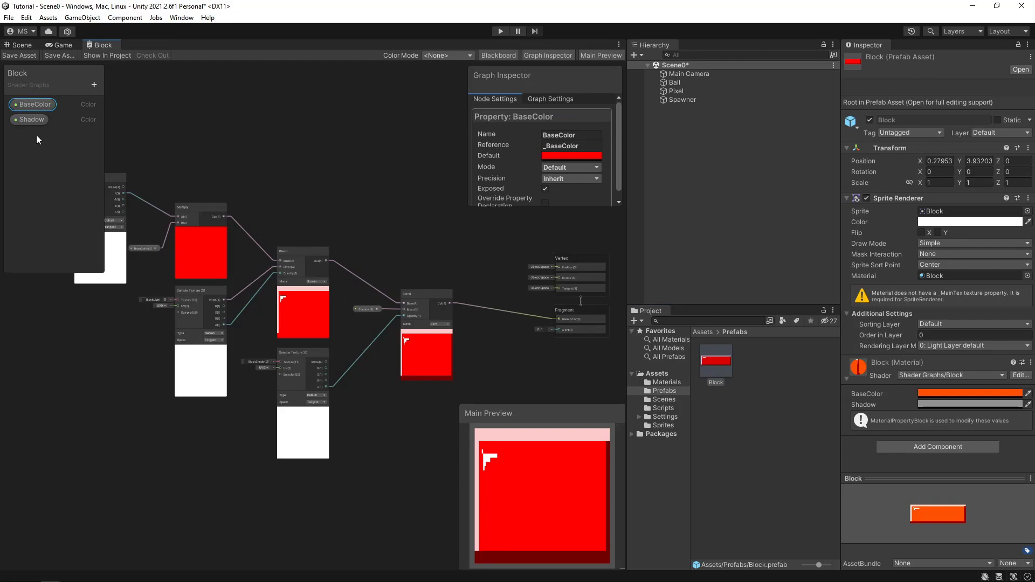
pyautogui.click(601, 143)
pyautogui.hotkey('alt', 'Tab')
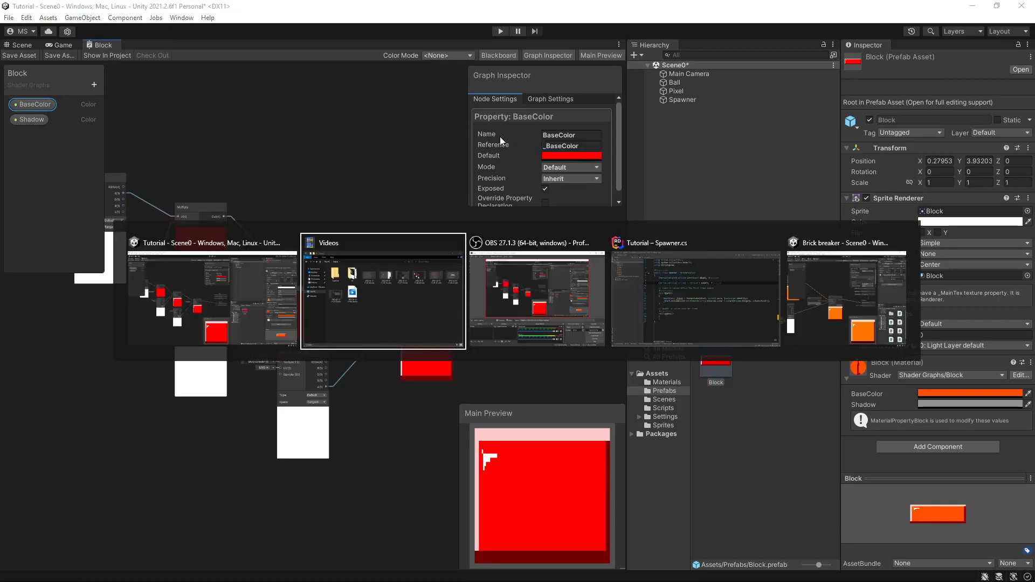
# Replace the color assignment with SetColor, pasting the _BaseColor reference copied from Unity.
pyautogui.click(709, 290)
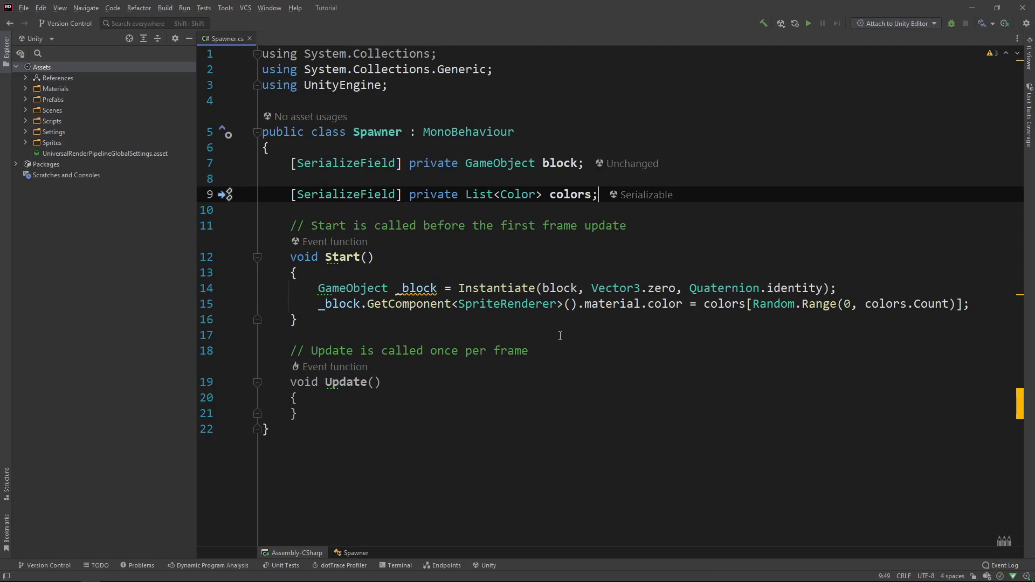
pyautogui.moveTo(997, 307); pyautogui.dragTo(648, 306)
pyautogui.write('se')
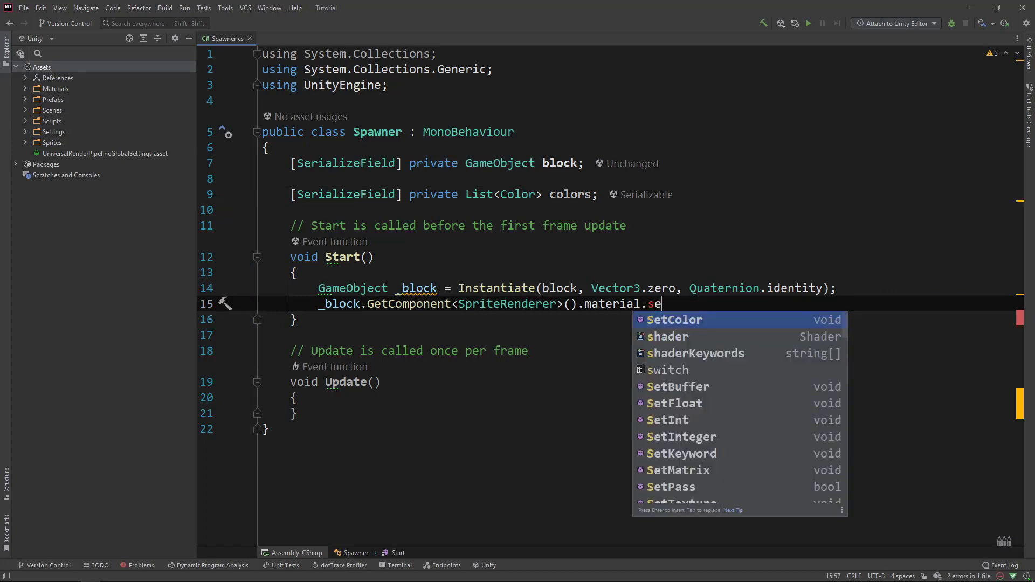
pyautogui.press('Return')
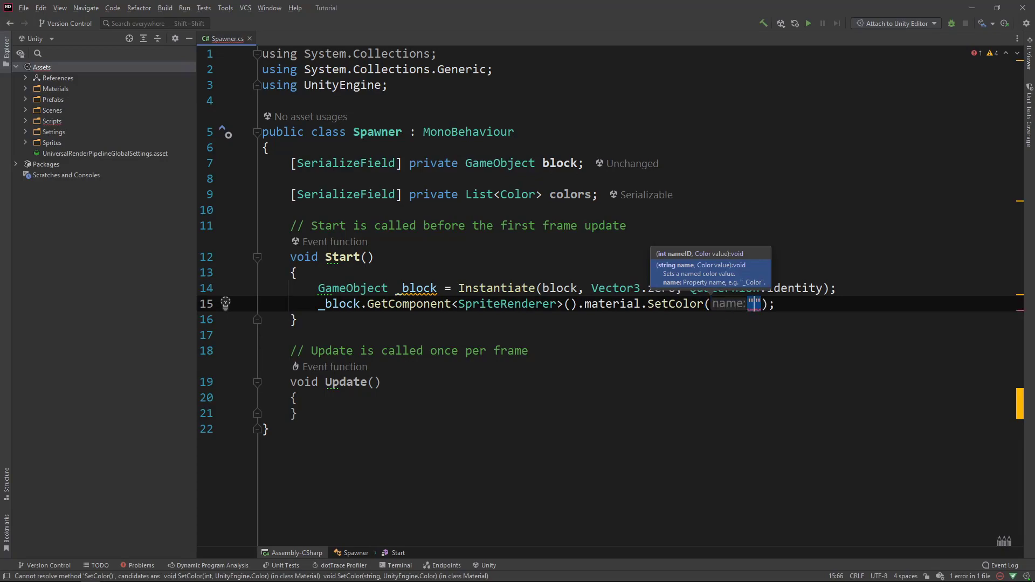
pyautogui.hotkey('alt', 'Tab')
pyautogui.click(589, 146)
pyautogui.moveTo(589, 146); pyautogui.dragTo(527, 150)
pyautogui.hotkey('ctrl', 'c')
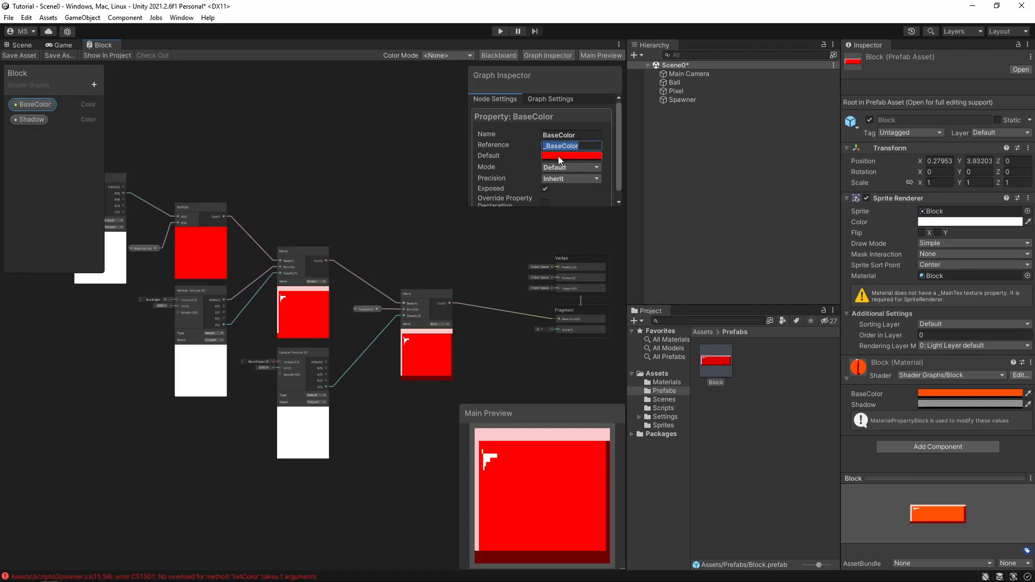
pyautogui.hotkey('alt', 'Tab')
pyautogui.hotkey('ctrl', 'v')
# Pass colors[Random.Range(0, colors.Count)] as the SetColor colour argument.
pyautogui.write(', ')
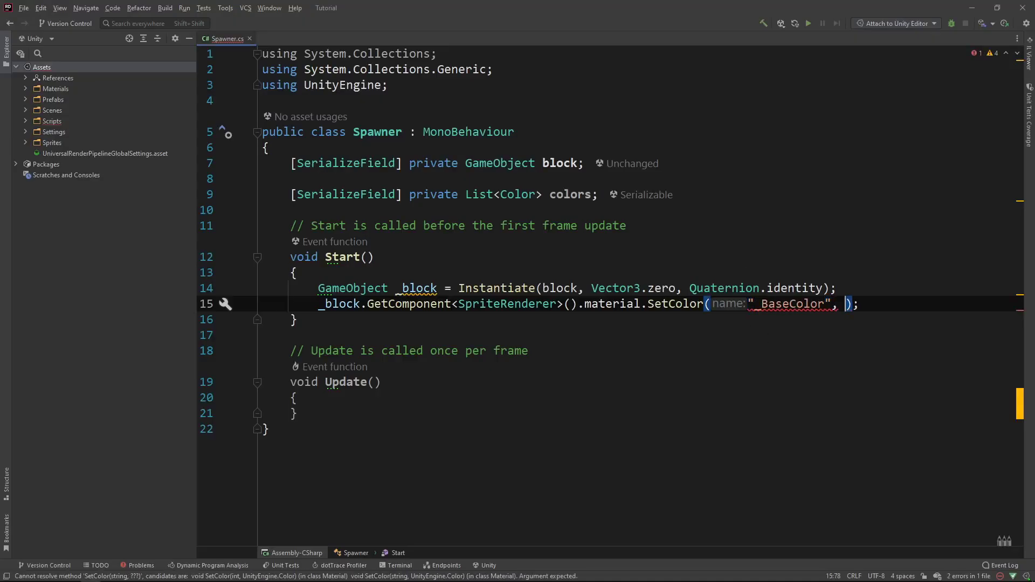
pyautogui.write('colors')
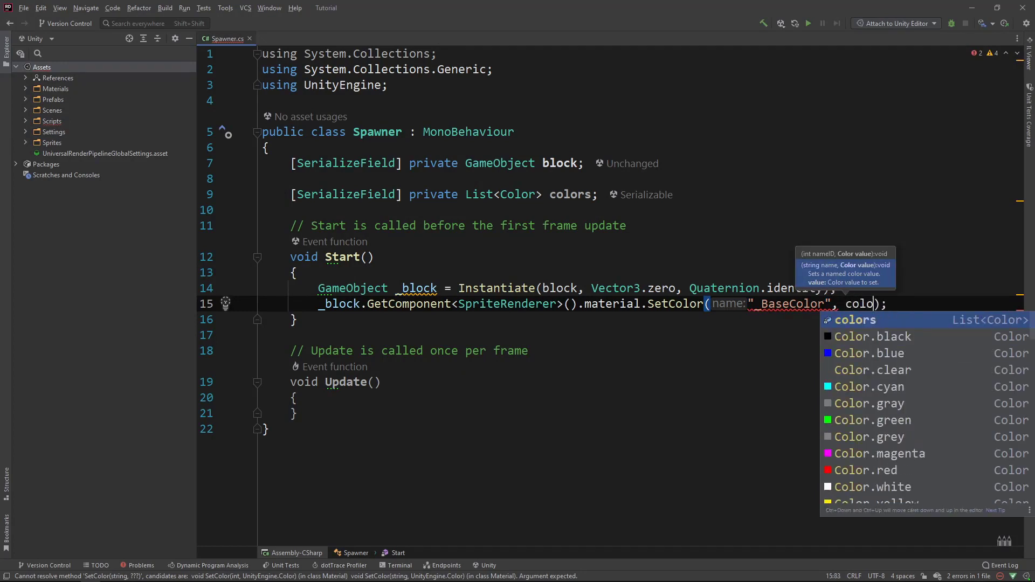
pyautogui.write('[Random.')
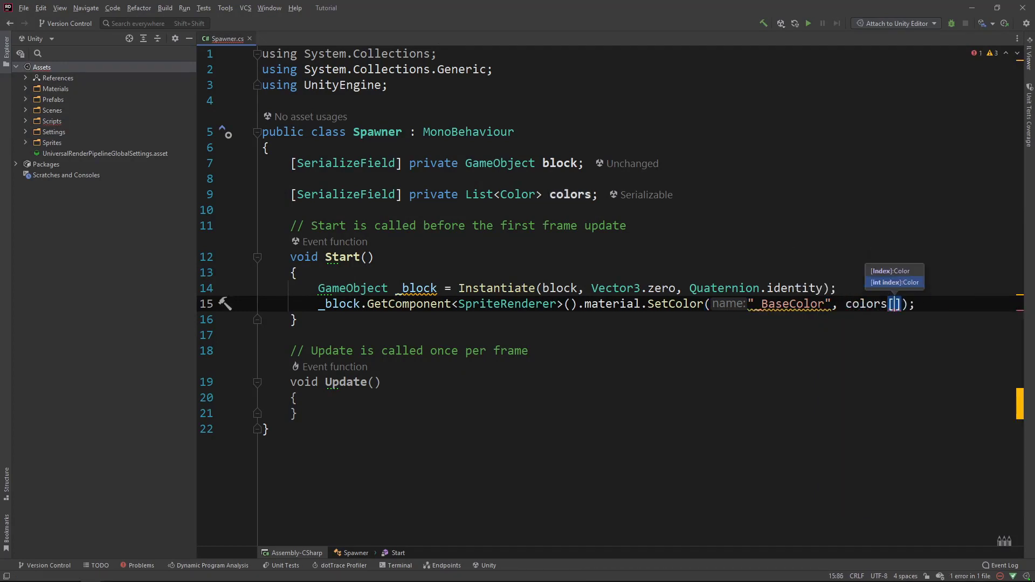
pyautogui.write('r')
pyautogui.press('Return')
pyautogui.write('0,colors.c)')
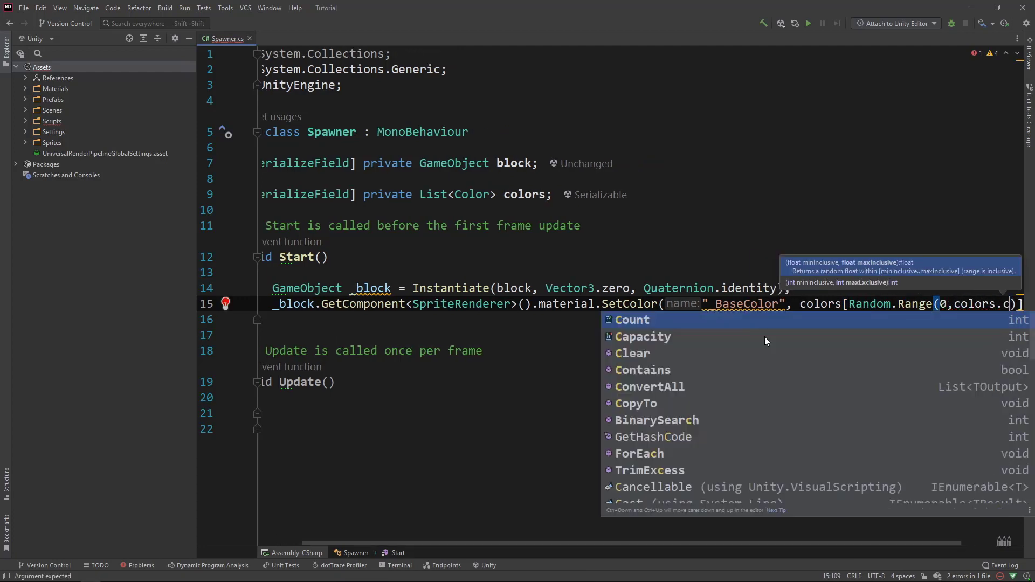
pyautogui.press('Return')
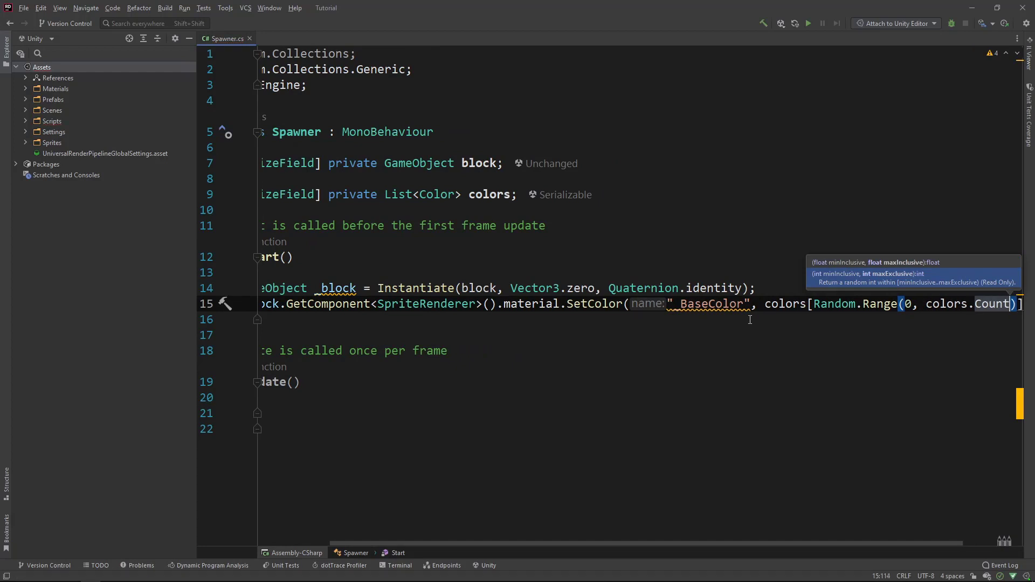
pyautogui.click(702, 307)
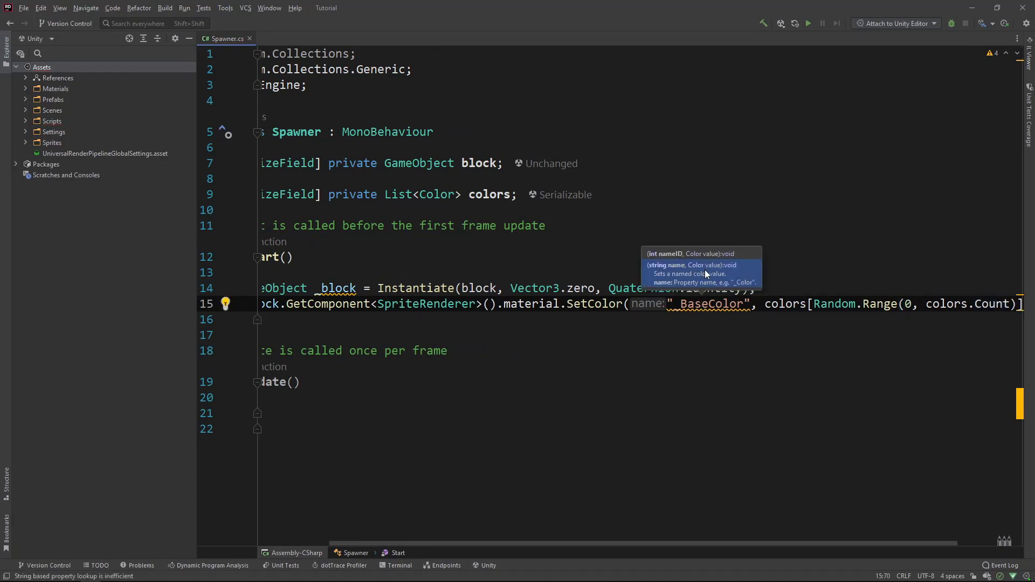
# Apply Rider's fix caching _BaseColor in a static BaseColor field via Shader.PropertyToID.
pyautogui.click(225, 304)
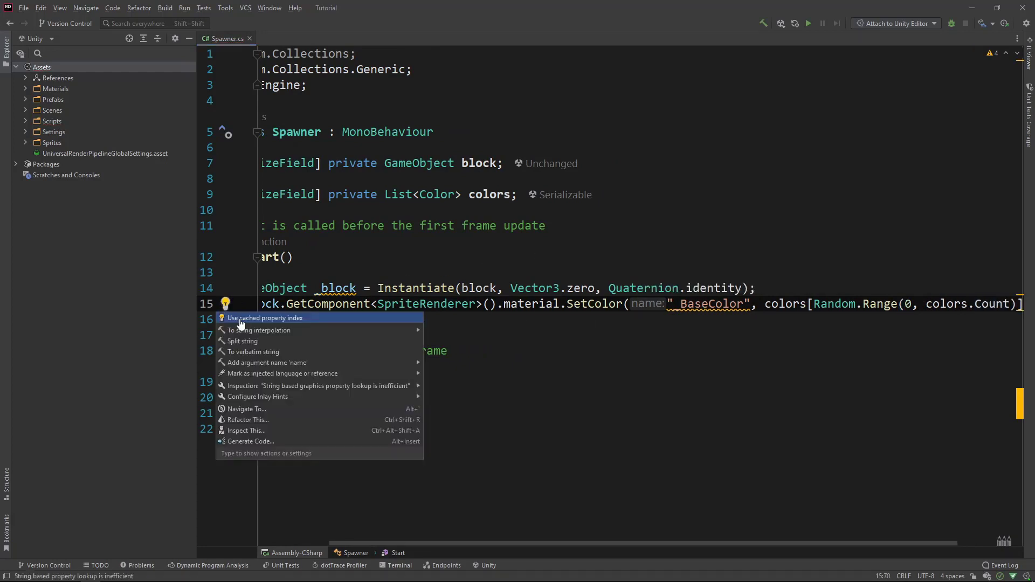
pyautogui.click(241, 318)
pyautogui.click(640, 343)
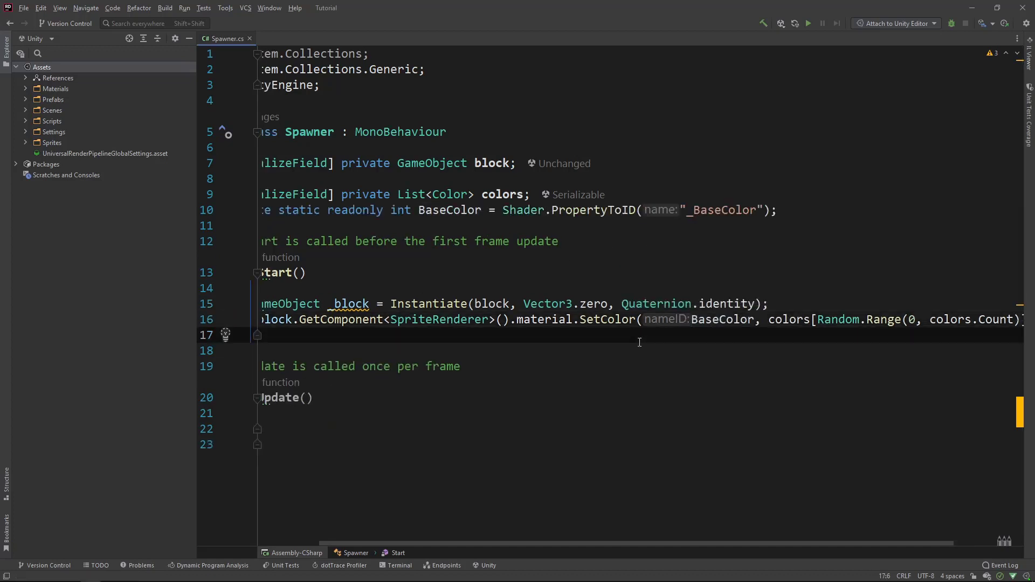
pyautogui.press('Down')
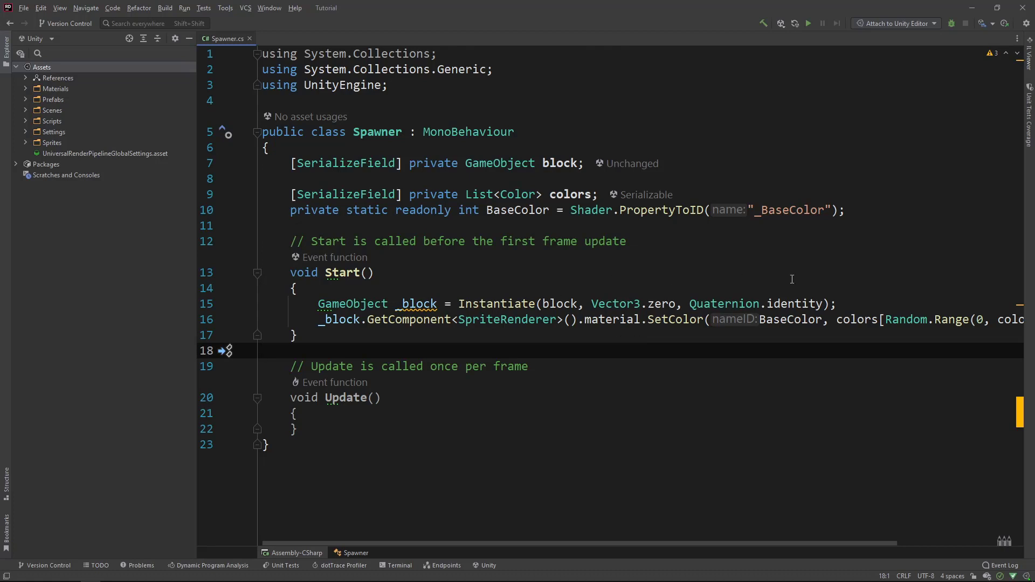
pyautogui.hotkey('alt', 'Tab')
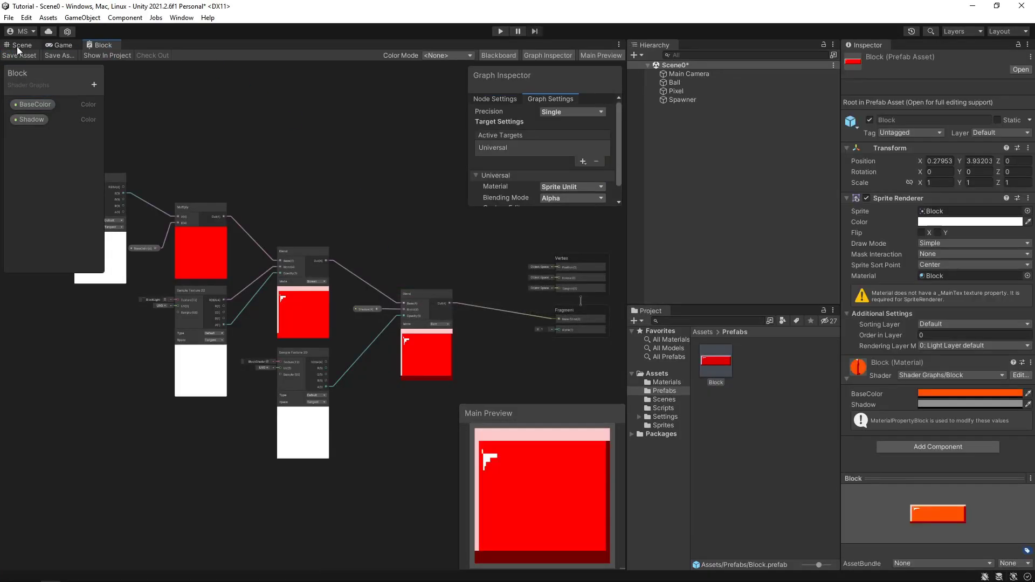
# From the Scene tab, play once to see a cyan Block(Clone) spawn, then stop.
pyautogui.click(17, 47)
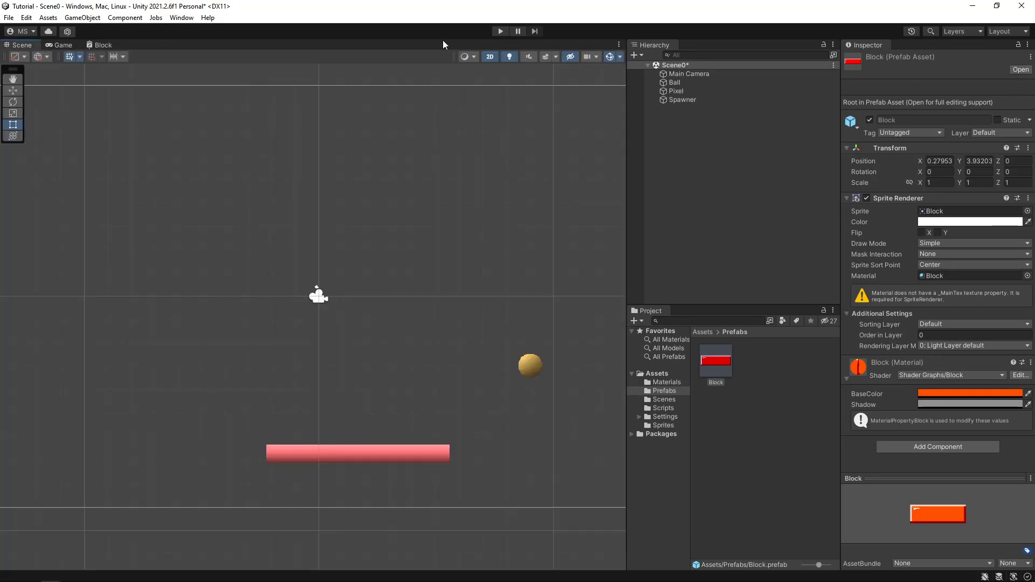
pyautogui.click(501, 31)
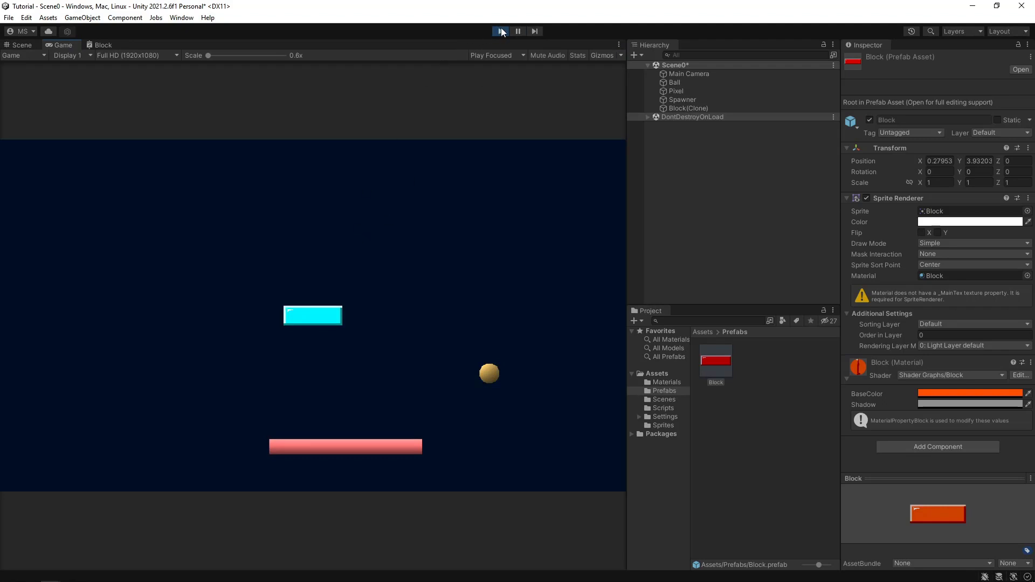
pyautogui.click(501, 31)
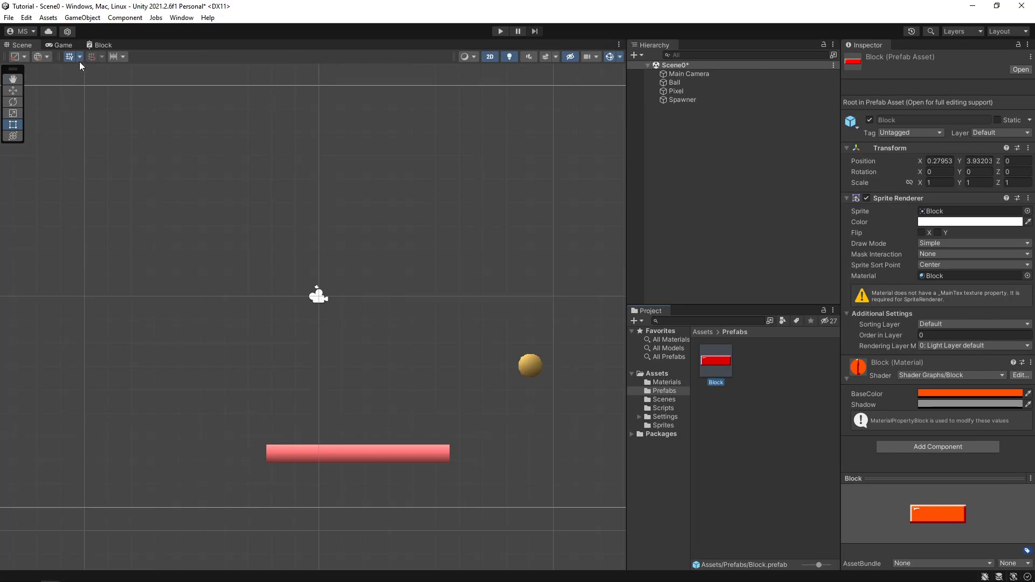
# Set the Main Camera's orthographic Size to 10 and compare framing in the Game and Scene views.
pyautogui.click(727, 74)
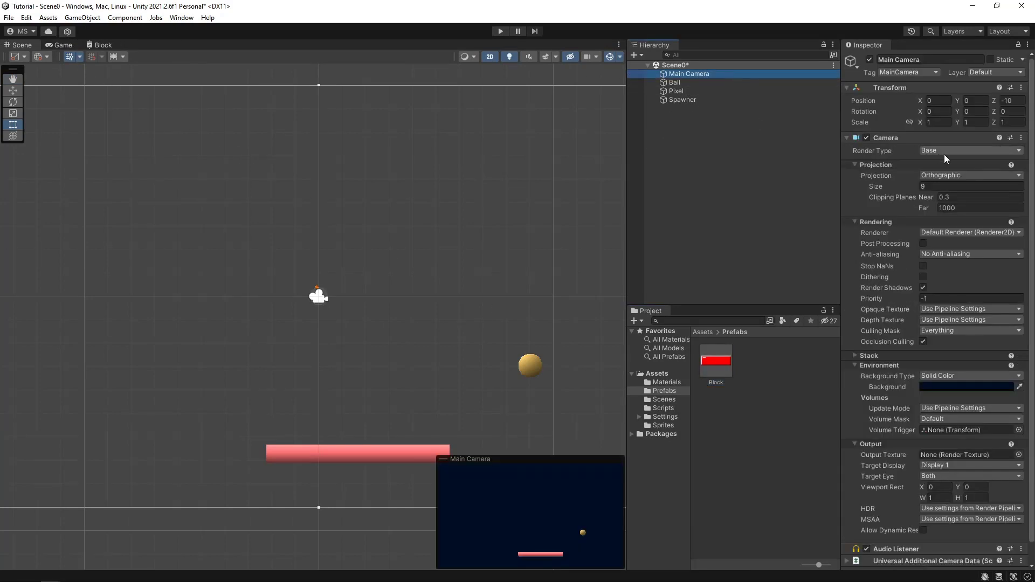
pyautogui.click(937, 187)
pyautogui.write('10')
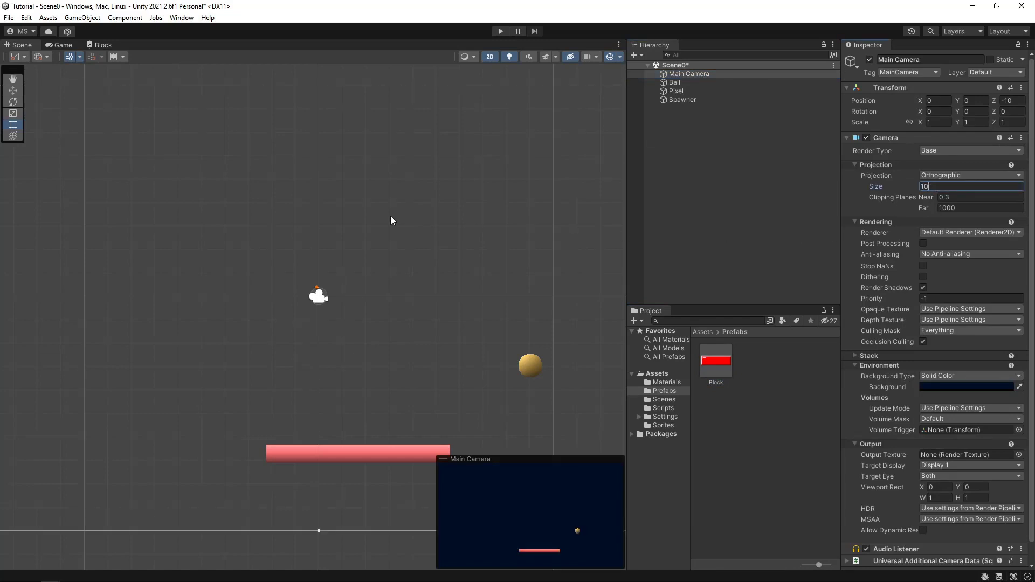
pyautogui.click(48, 48)
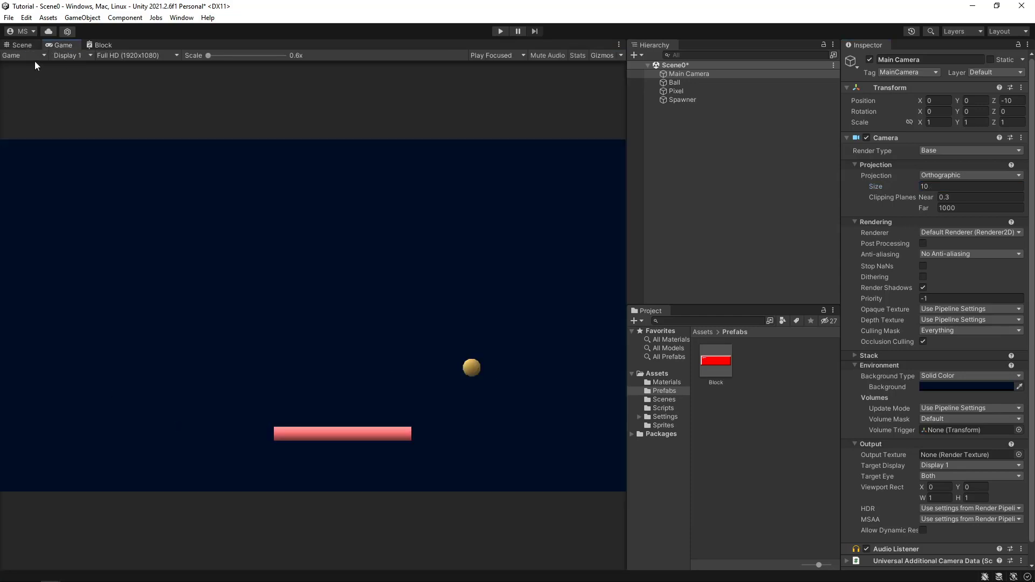
pyautogui.click(7, 45)
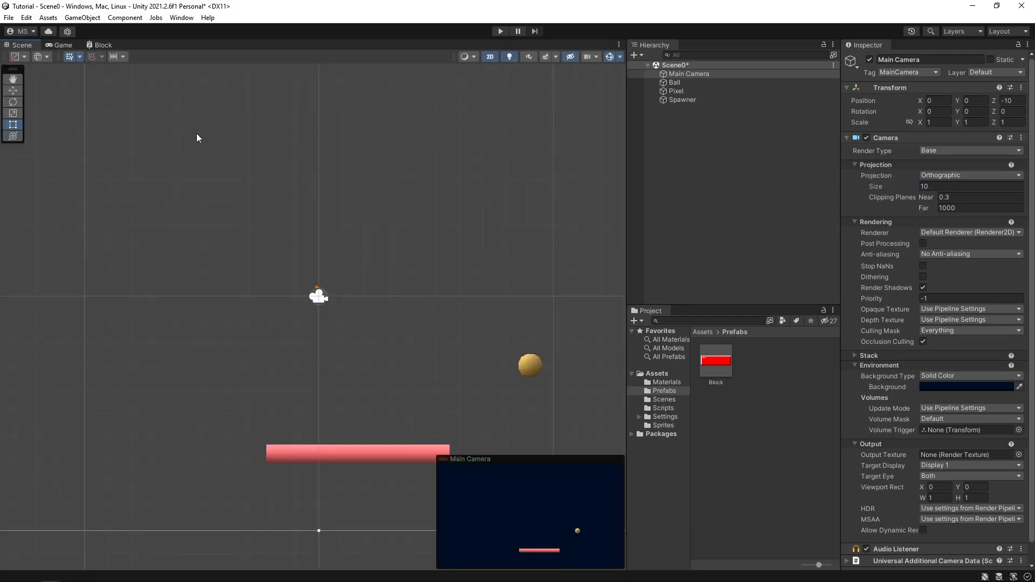
pyautogui.scroll(-5, 206, 183)
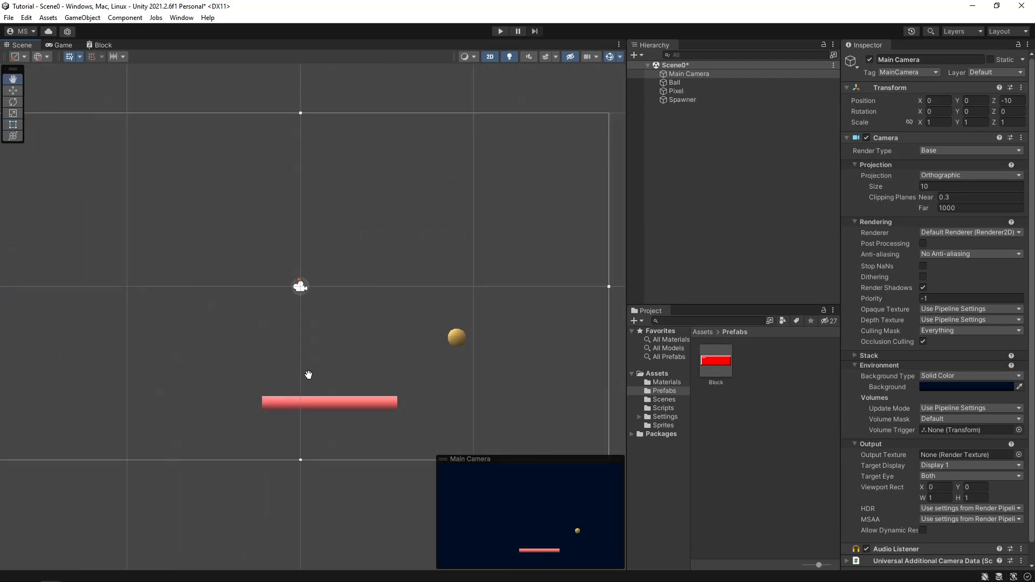
pyautogui.scroll(-2, 309, 374)
pyautogui.click(60, 46)
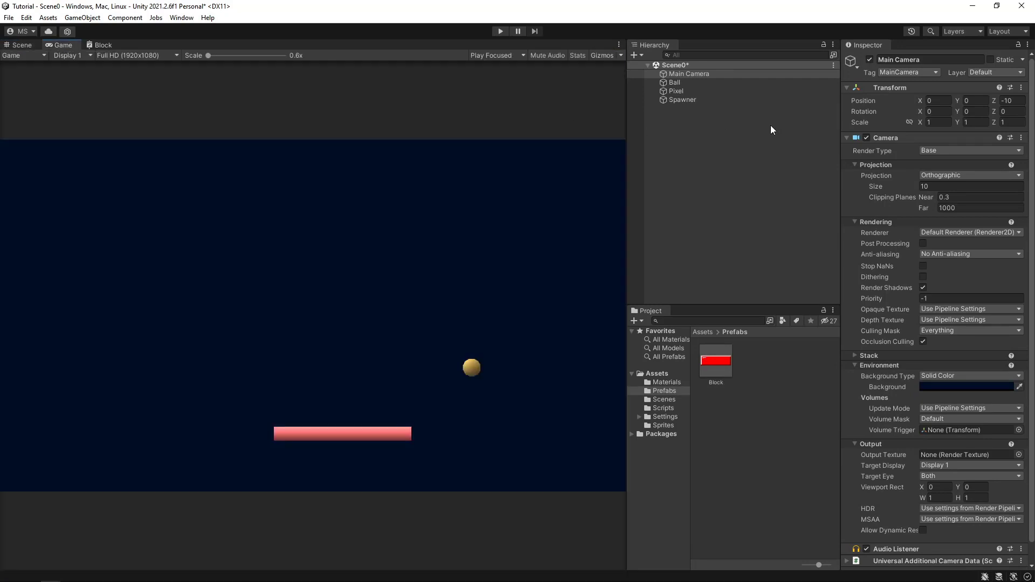
# Rename Pixel to Player and move it to X 0, Y -8.89.
pyautogui.click(700, 92)
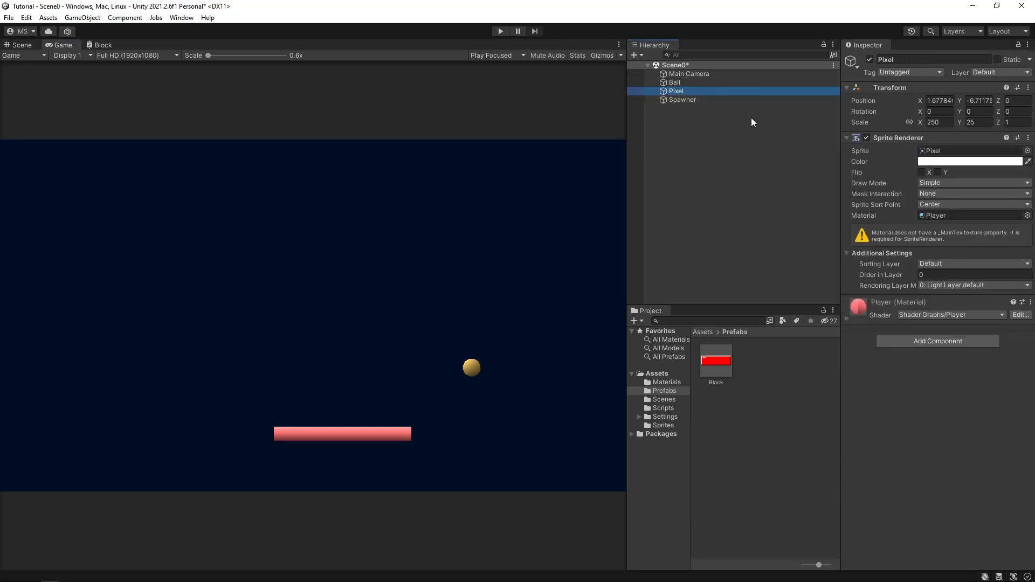
pyautogui.press('F2')
pyautogui.write('Playe')
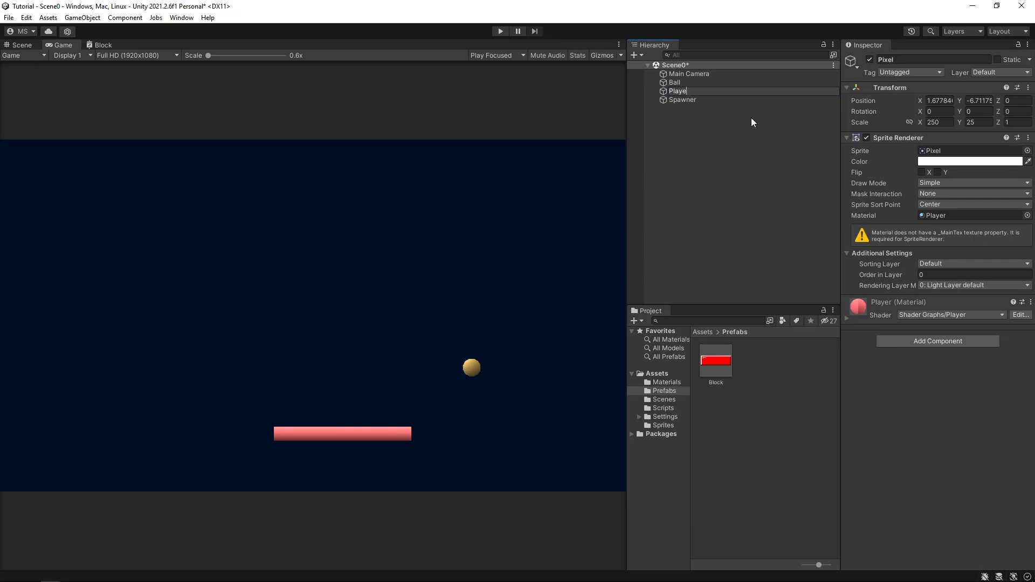
pyautogui.write('r')
pyautogui.press('Return')
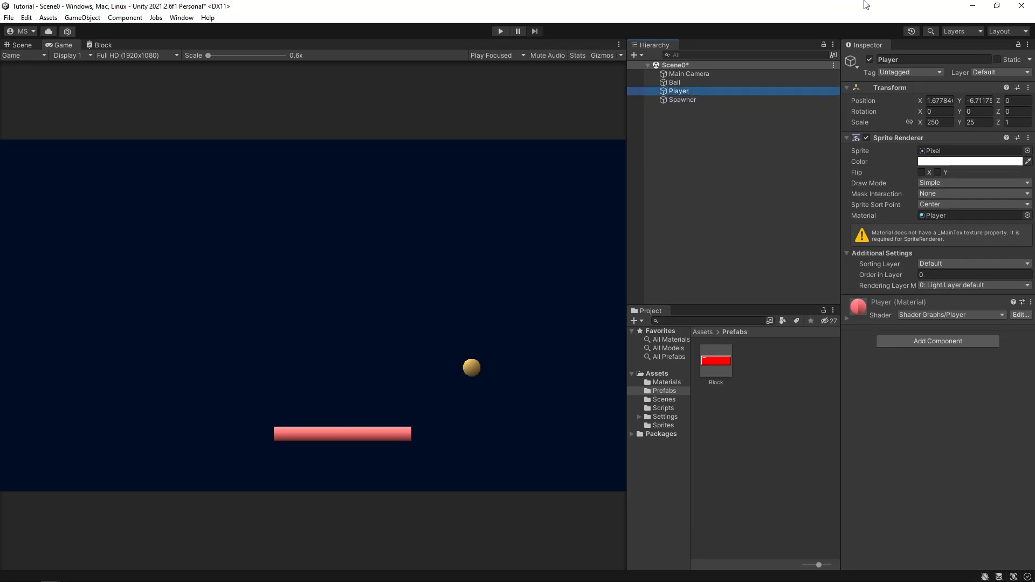
pyautogui.click(938, 101)
pyautogui.write('0')
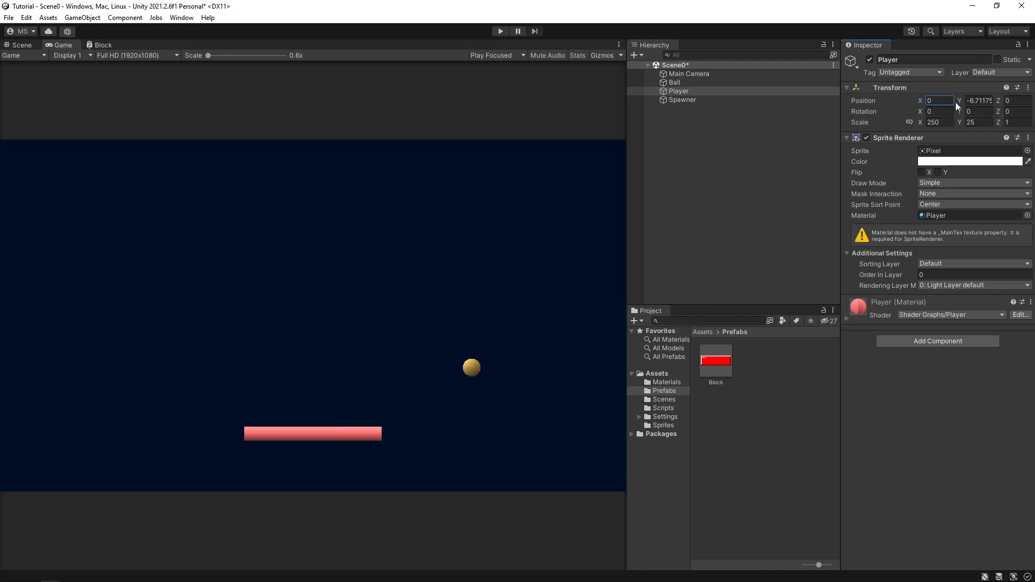
pyautogui.moveTo(962, 99); pyautogui.dragTo(917, 85)
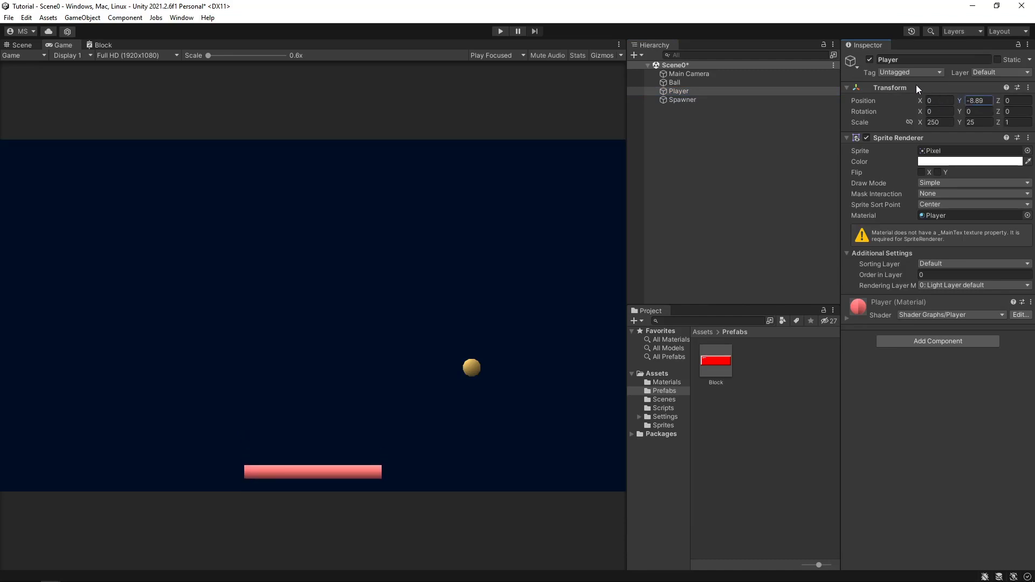
# Move the Ball to X 0, Y -7.82, resting just above the paddle.
pyautogui.click(701, 81)
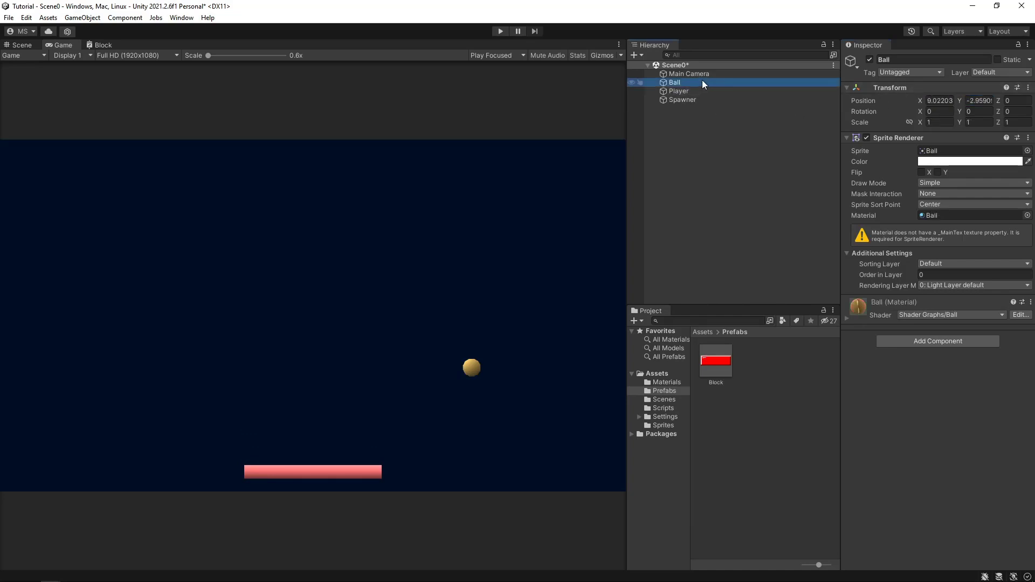
pyautogui.click(940, 100)
pyautogui.write('0')
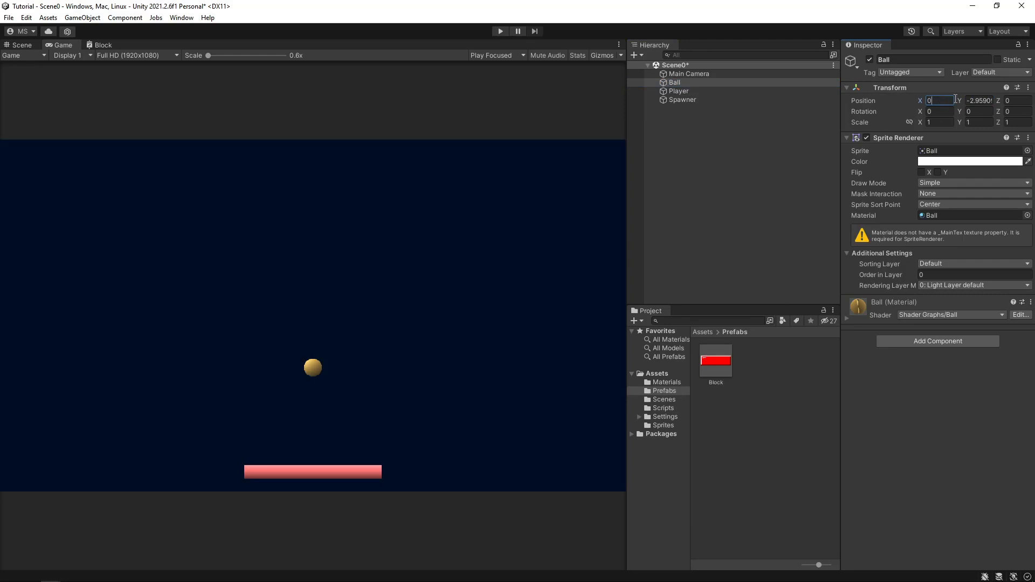
pyautogui.moveTo(960, 98); pyautogui.dragTo(924, 96)
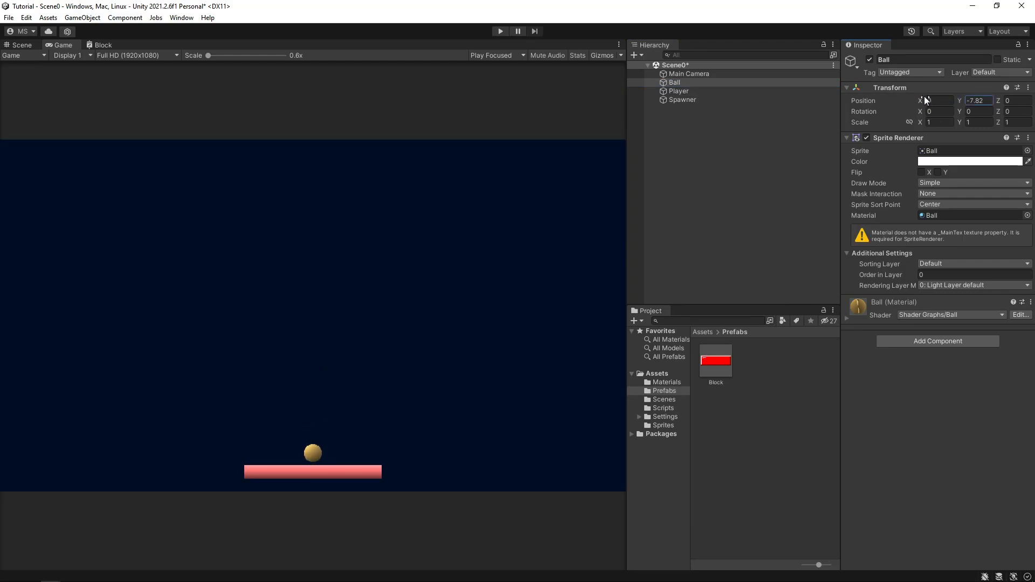
pyautogui.click(20, 45)
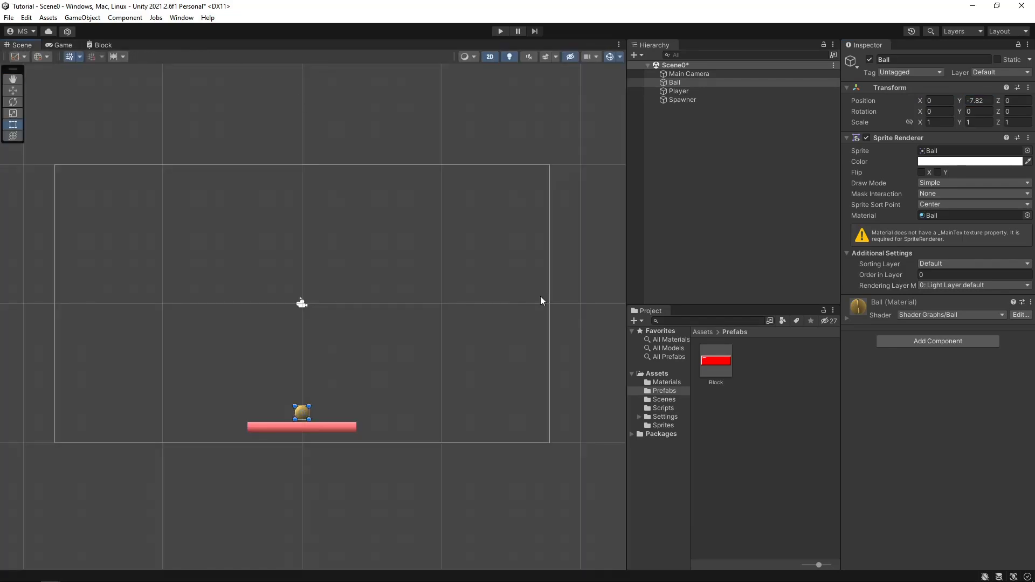
pyautogui.hotkey('alt', 'Tab')
pyautogui.hotkey('alt', 'Tab')
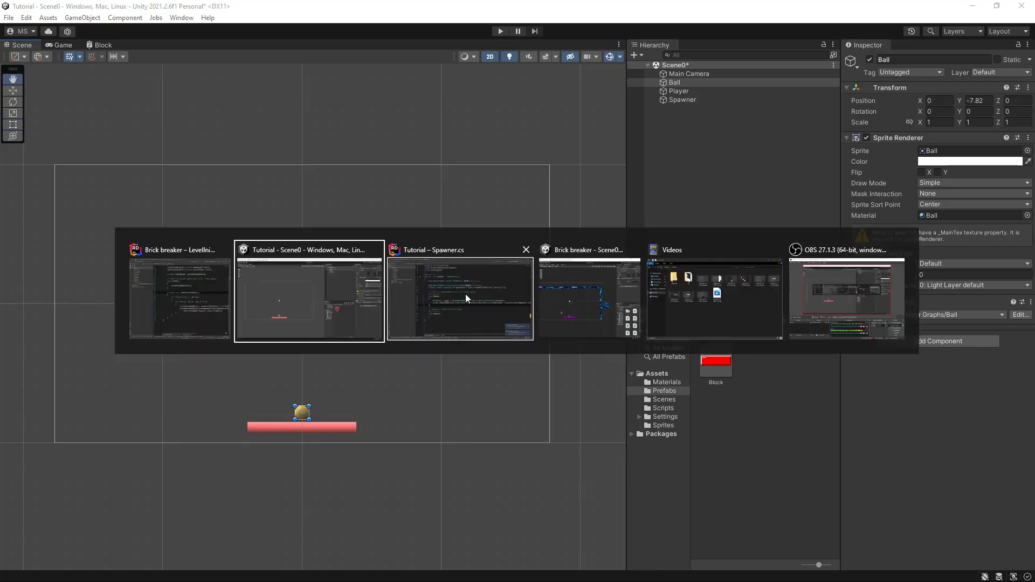
# Below Start in Spawner.cs, begin a new method 'private void InstantiateBlocks(){'.
pyautogui.click(389, 302)
pyautogui.click(758, 353)
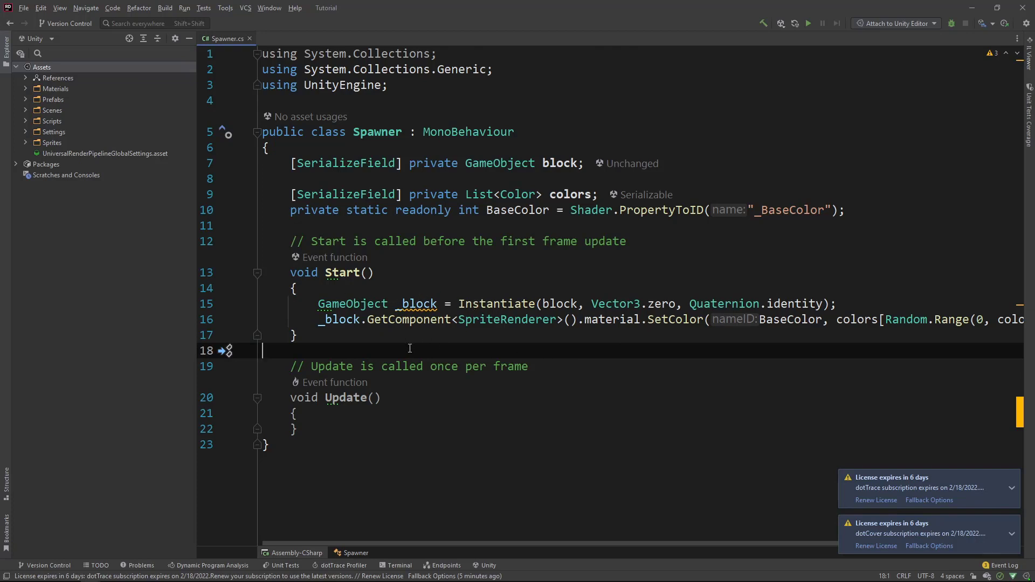
pyautogui.press('Return')
pyautogui.press('Return')
pyautogui.press('Up')
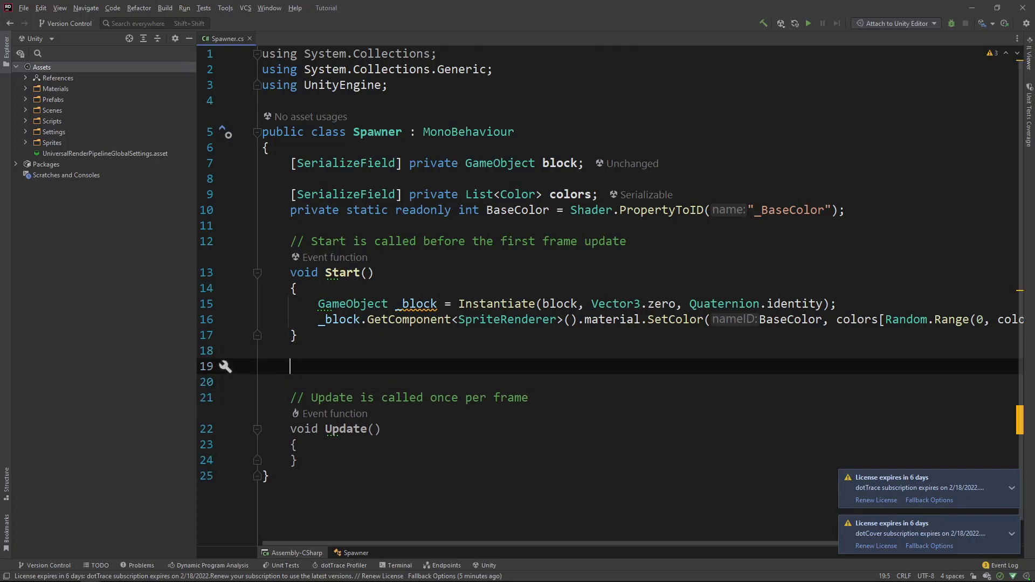
pyautogui.write('pri')
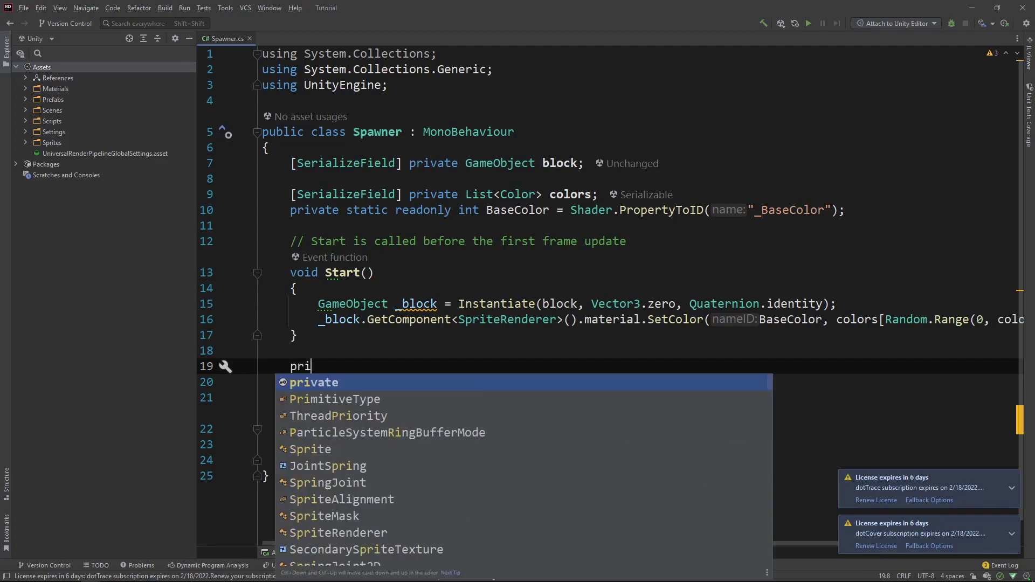
pyautogui.write('vate void ')
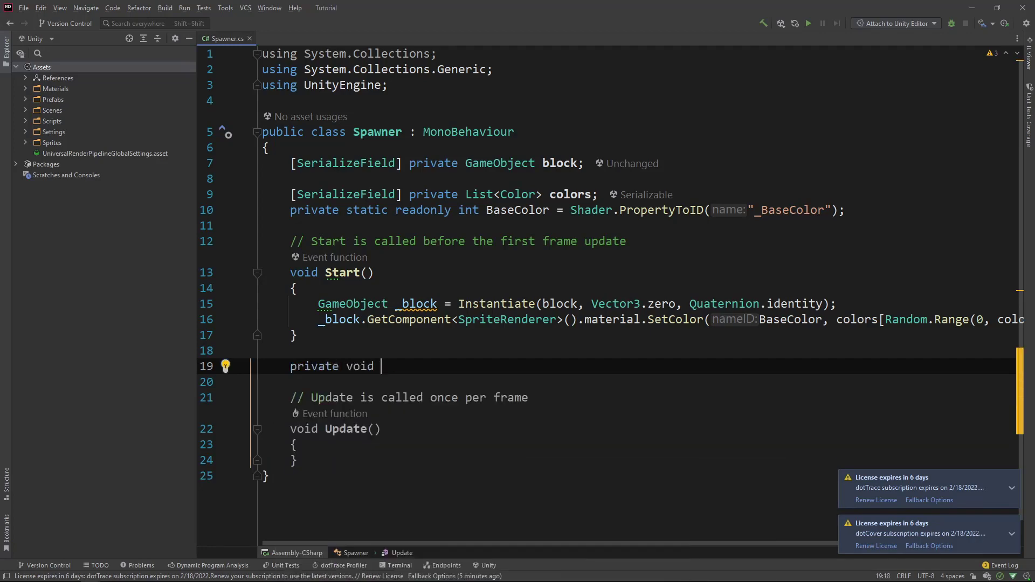
pyautogui.write('In')
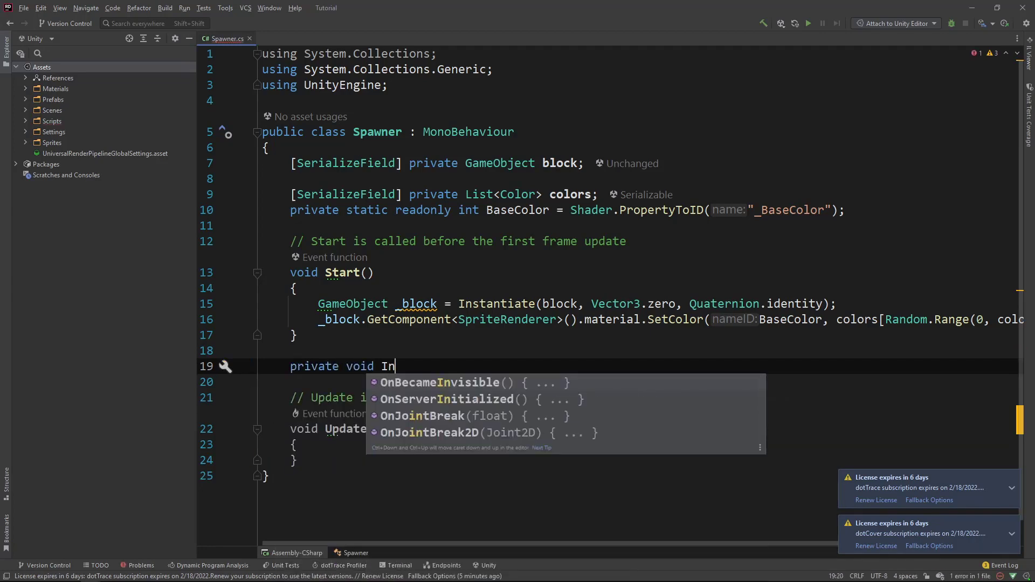
pyautogui.write('stantia')
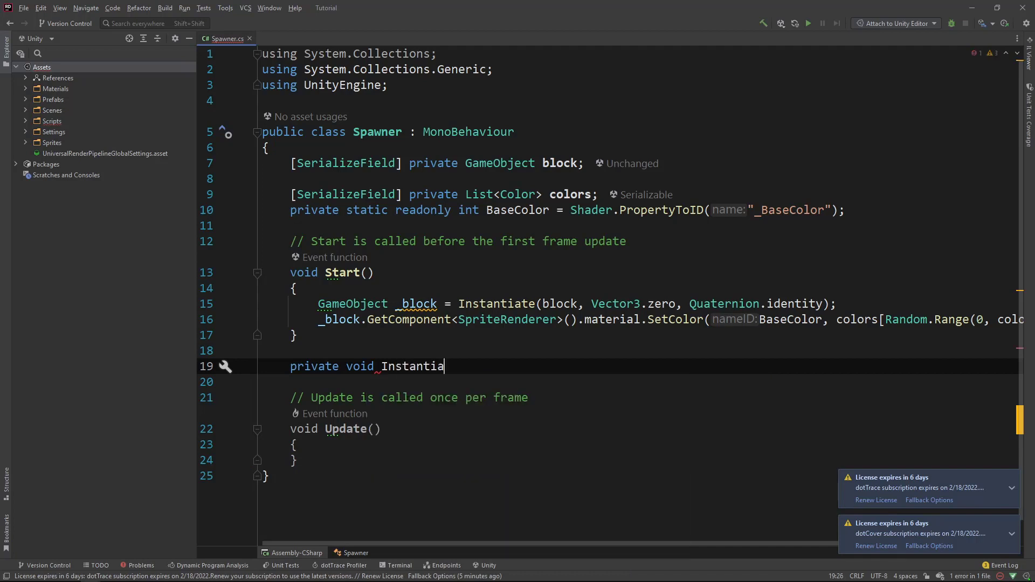
pyautogui.write('teBlocks()')
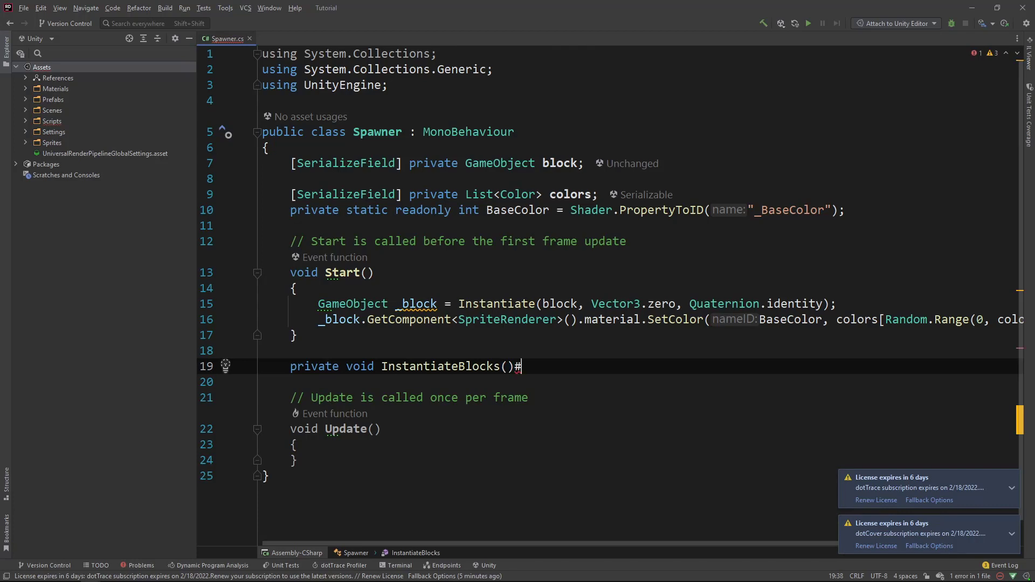
pyautogui.write('{')
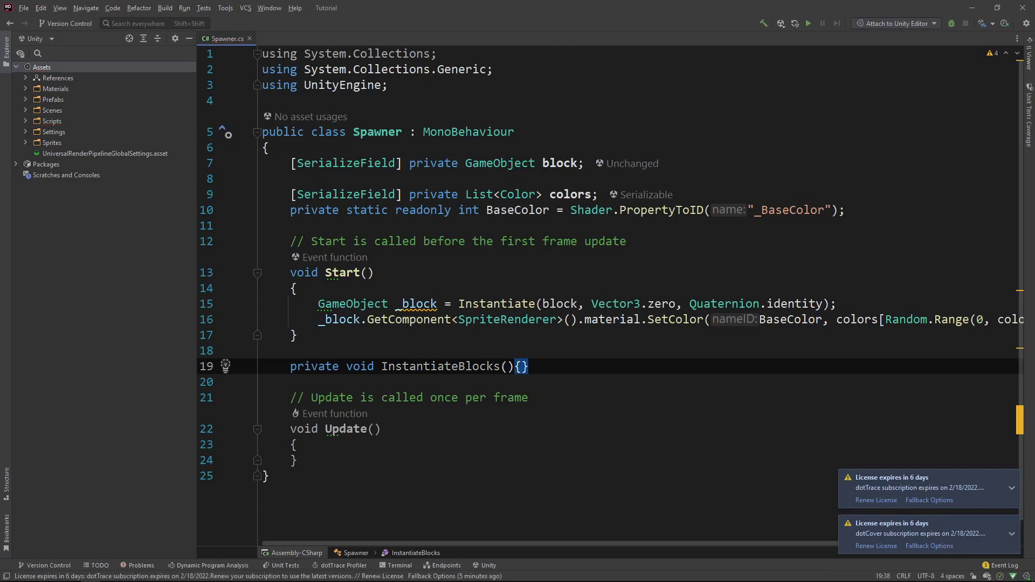
# Inside InstantiateBlocks, write the outer loop for (int i = 0; i < 8; i++).
pyautogui.press('Return')
pyautogui.write('for')
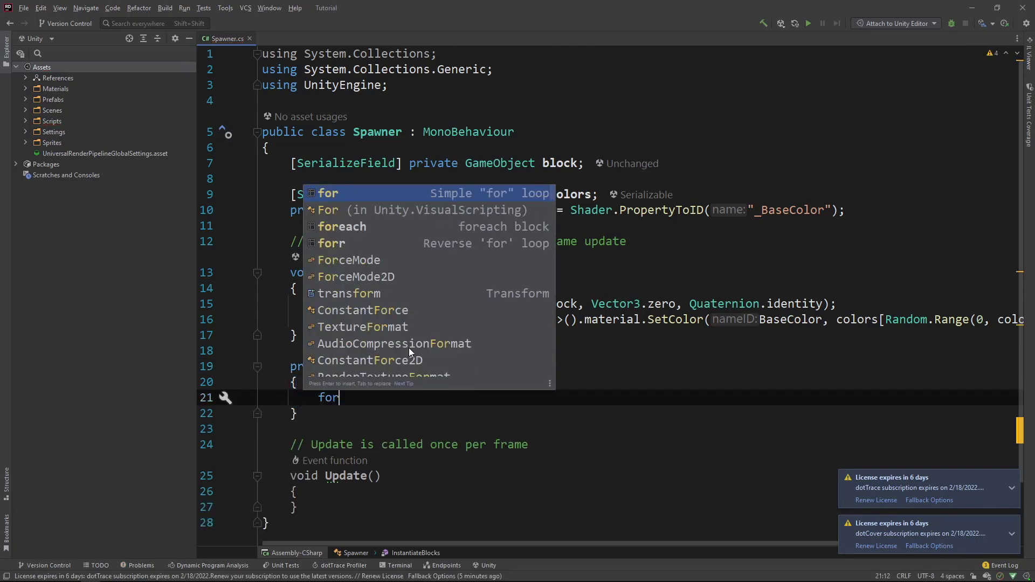
pyautogui.write('(in')
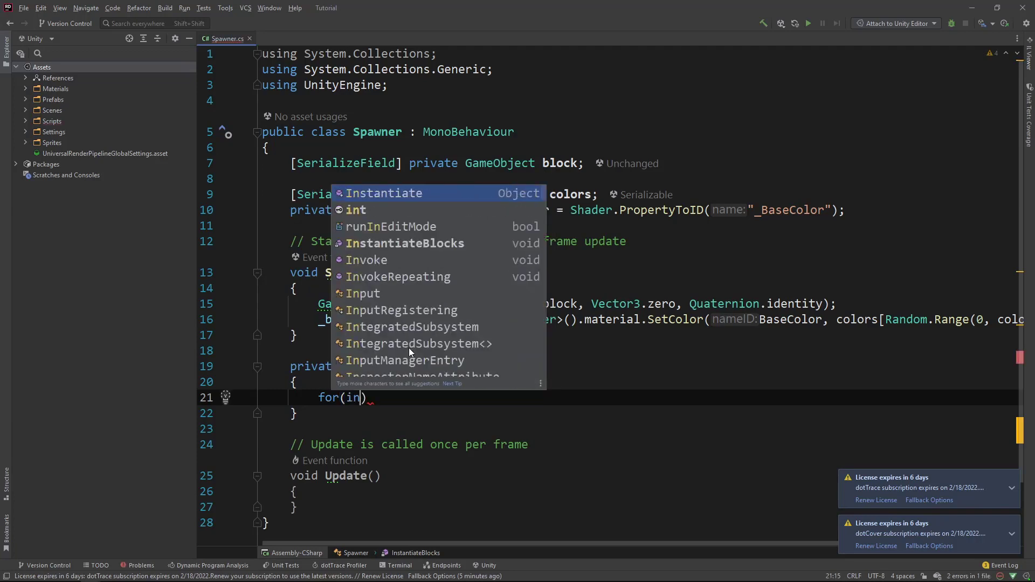
pyautogui.write('t i= 0')
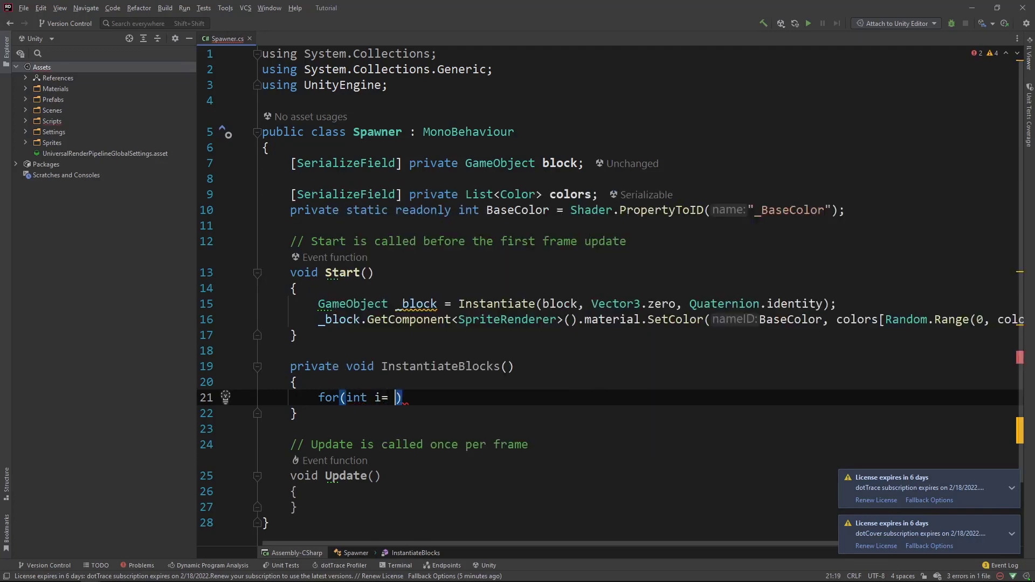
pyautogui.write(';i <')
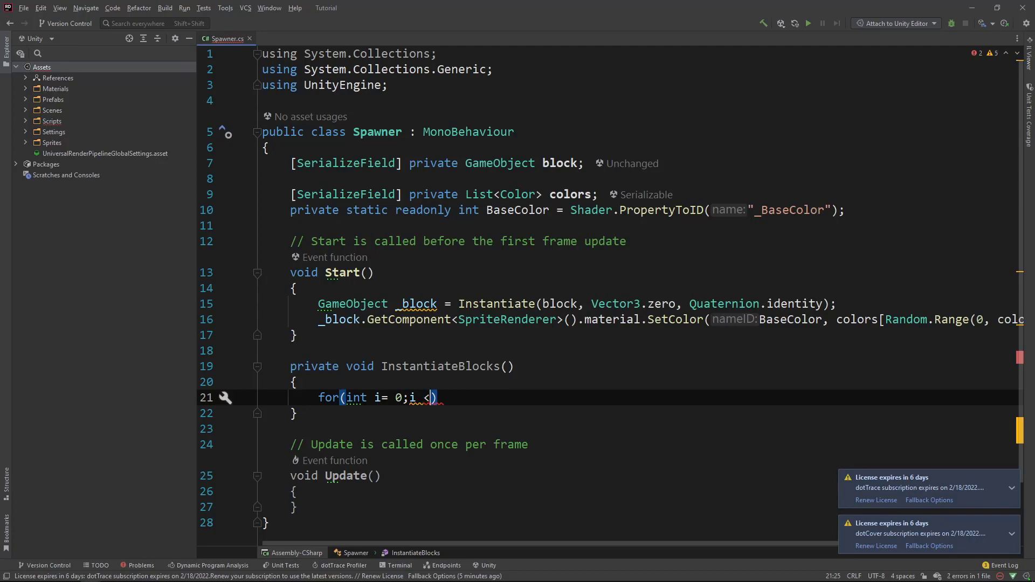
pyautogui.hotkey('ctrl', 'alt', 'F5')
pyautogui.write('8')
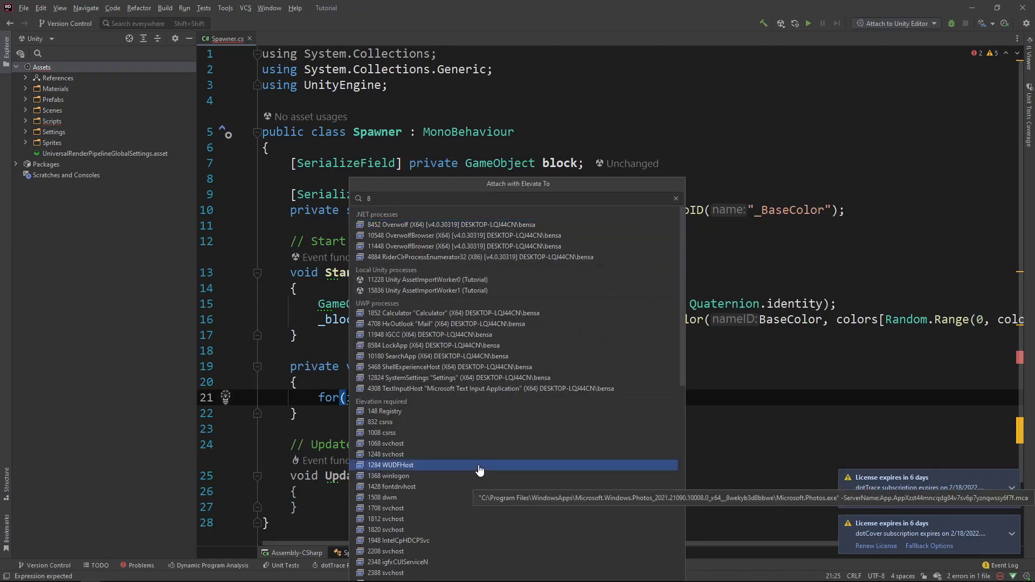
pyautogui.click(454, 406)
pyautogui.click(438, 399)
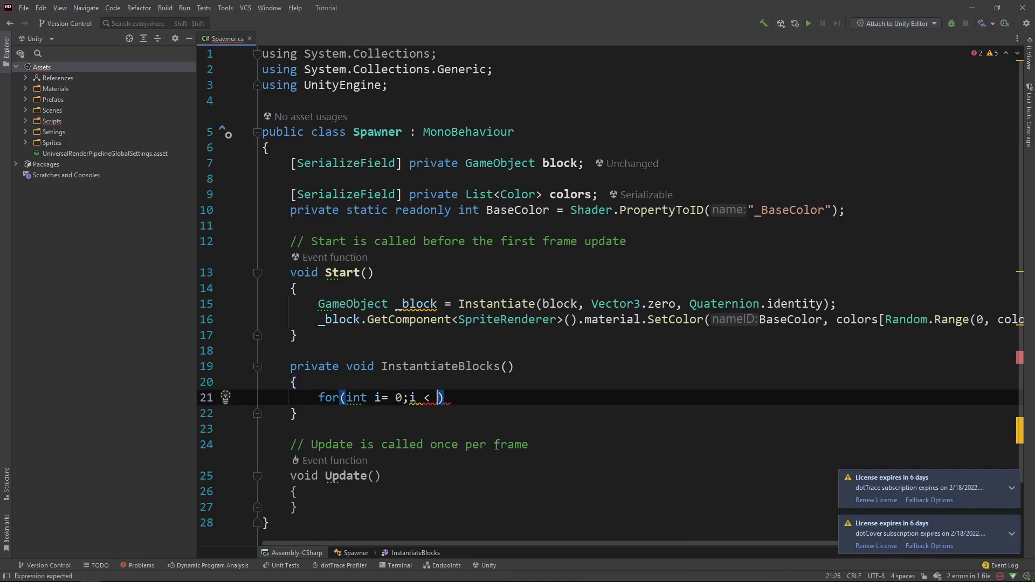
pyautogui.write('*; i')
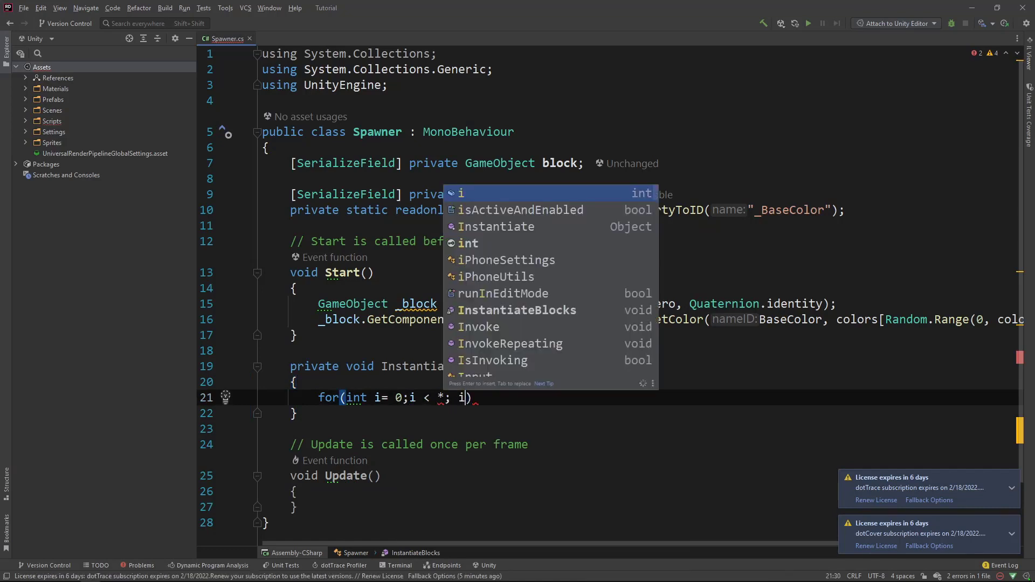
pyautogui.press('Escape')
pyautogui.click(445, 399)
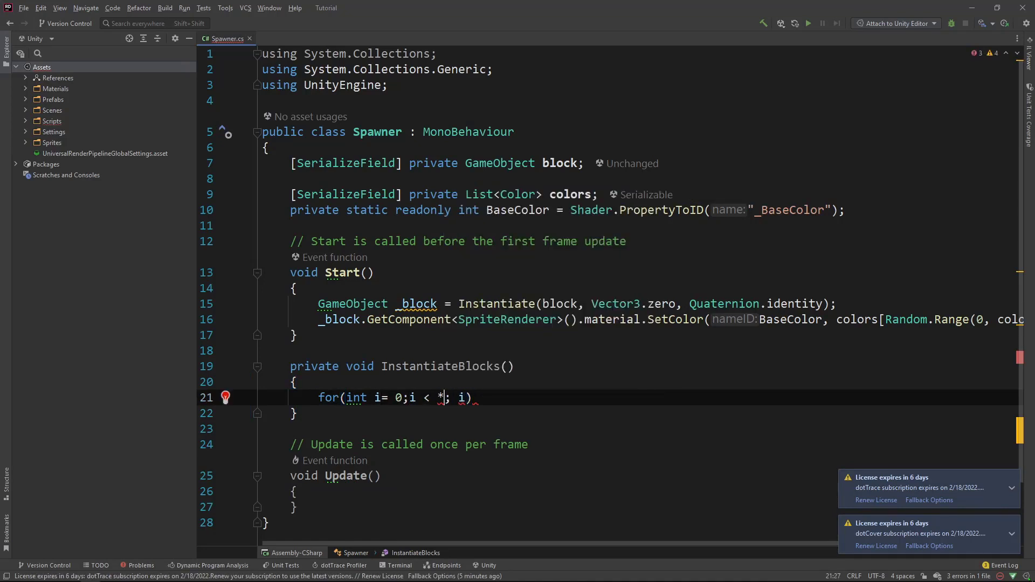
pyautogui.press('BackSpace')
pyautogui.write('8')
pyautogui.click(459, 399)
pyautogui.write('++')
pyautogui.write('{')
pyautogui.press('Return')
# Nest an inner loop for (int j = 0; j < 31; j += 3) with an empty body.
pyautogui.write('for')
pyautogui.write('(j =')
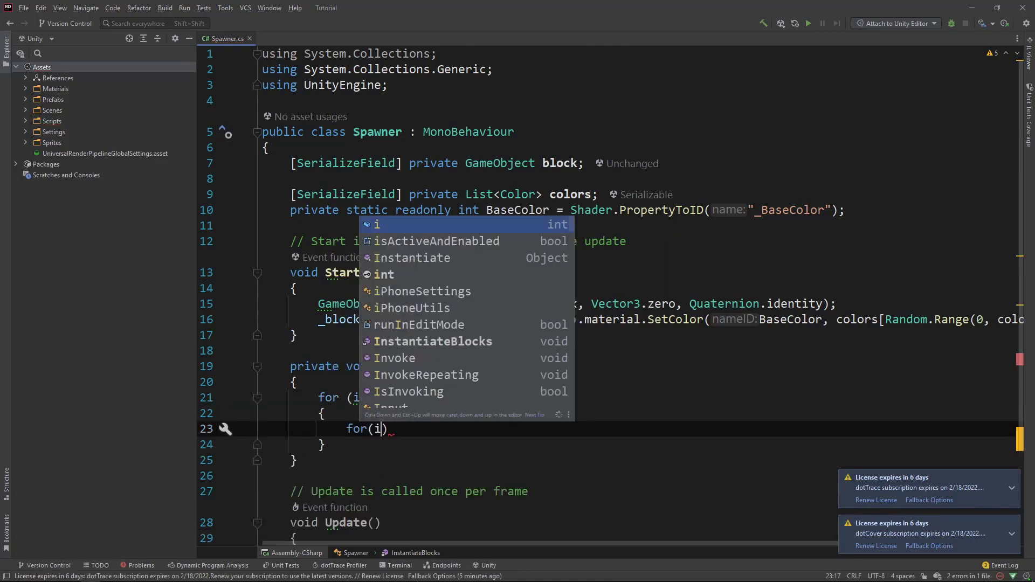
pyautogui.write(' 0; ')
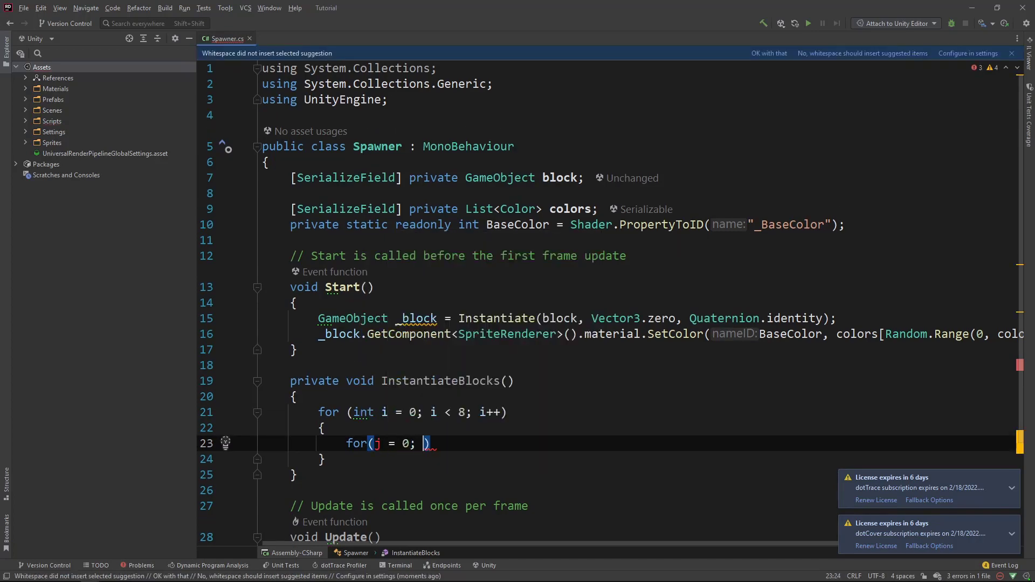
pyautogui.write('j < 31')
pyautogui.click(372, 444)
pyautogui.write('int')
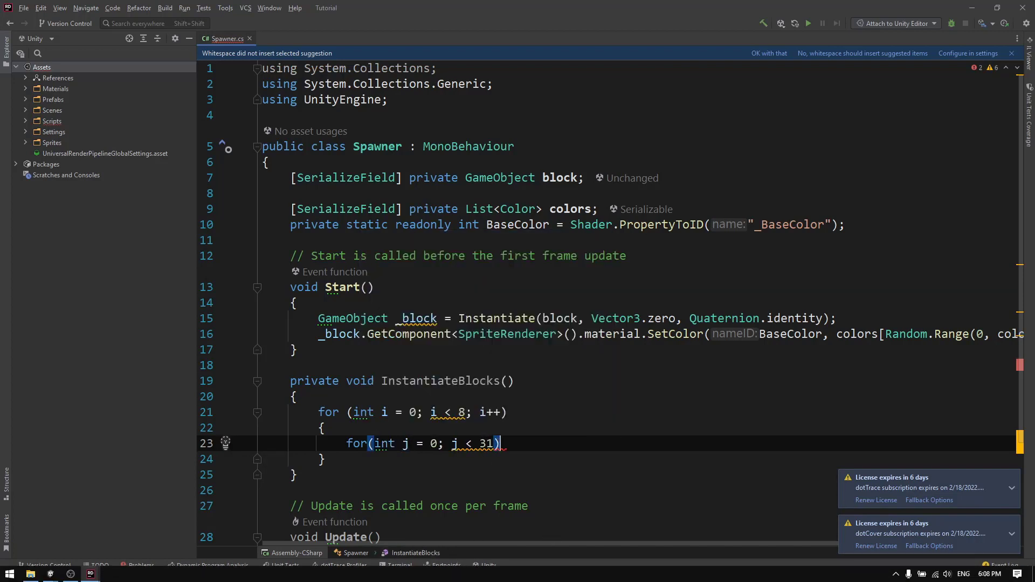
pyautogui.click(498, 443)
pyautogui.write('; j+=3')
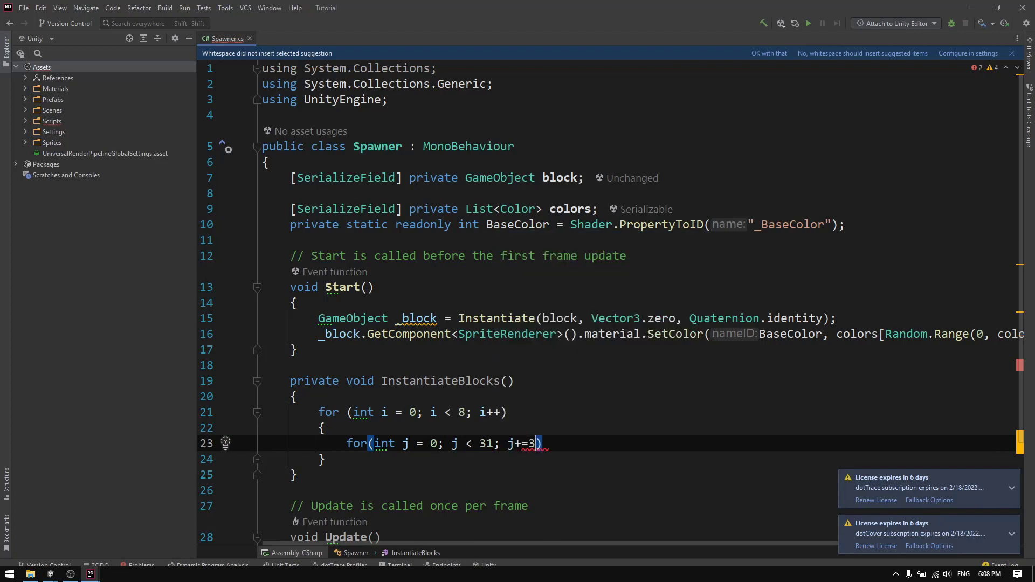
pyautogui.press('Right')
pyautogui.write('{')
pyautogui.press('Return')
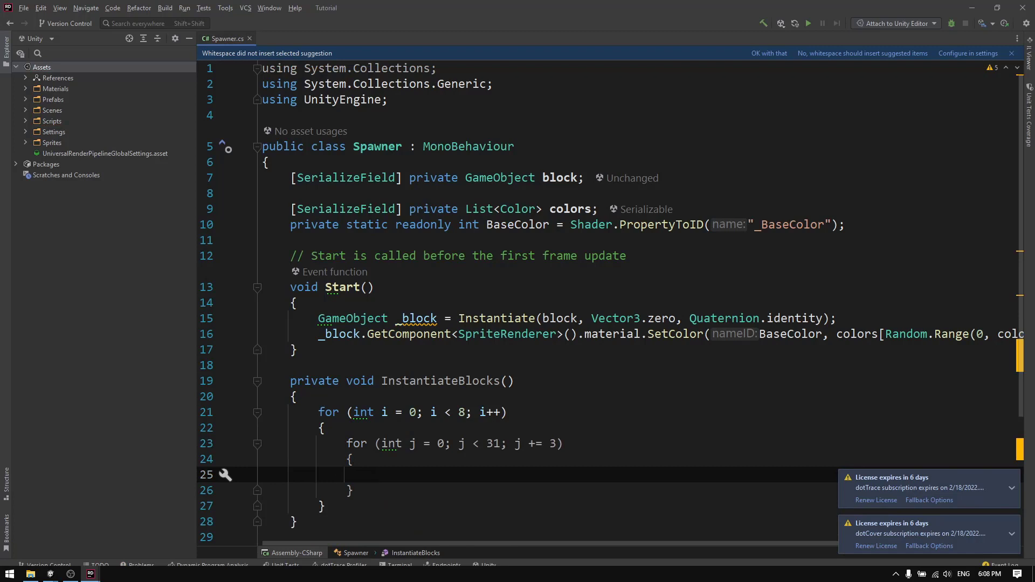
pyautogui.scroll(-2, 648, 382)
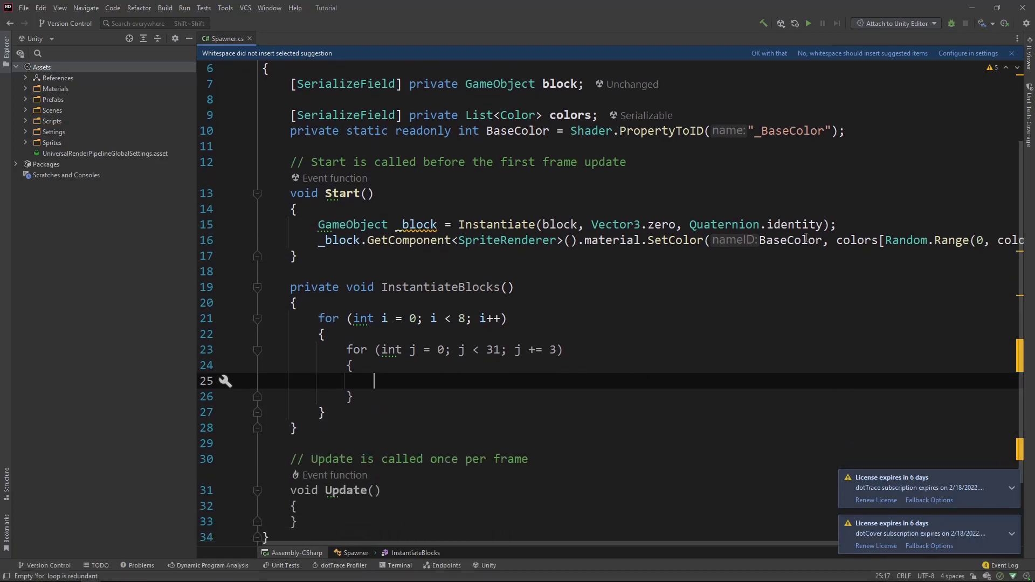
# Copy the Instantiate and SetColor statements from Start into the inner loop and reformat.
pyautogui.moveTo(856, 224); pyautogui.dragTo(843, 206)
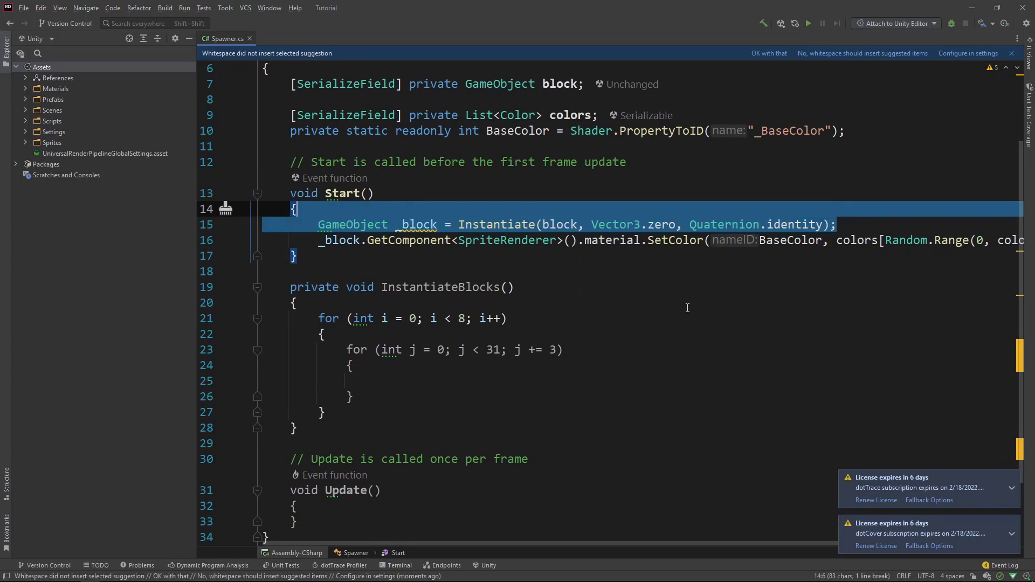
pyautogui.hotkey('ctrl', 'c')
pyautogui.click(539, 365)
pyautogui.hotkey('ctrl', 'v')
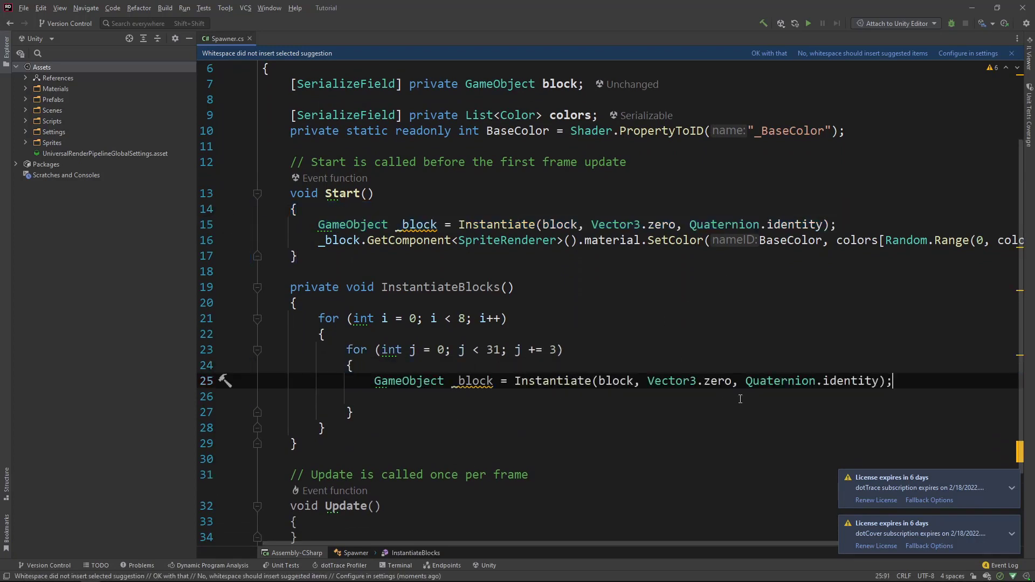
pyautogui.moveTo(284, 256); pyautogui.dragTo(284, 241)
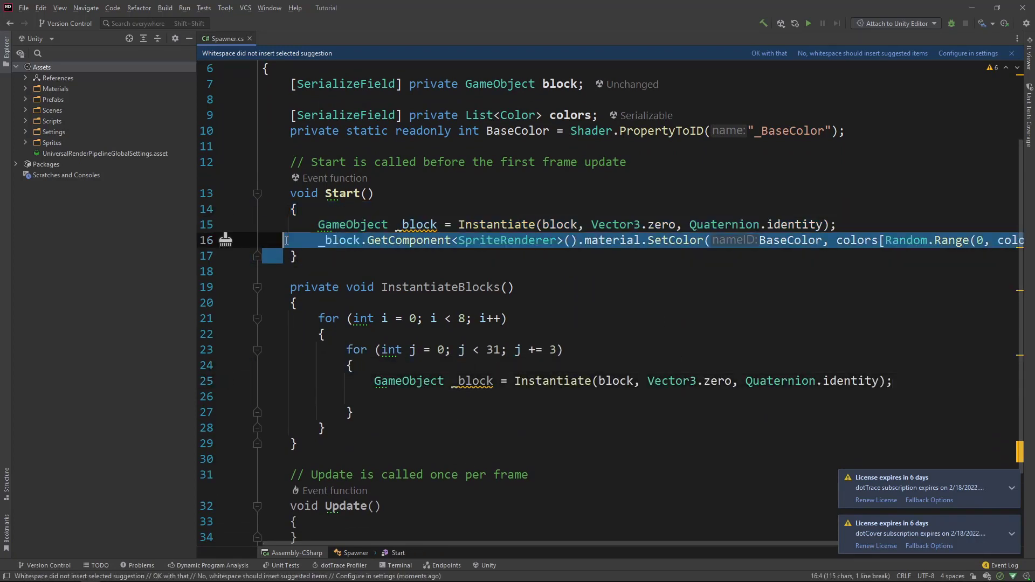
pyautogui.hotkey('ctrl', 'c')
pyautogui.click(408, 398)
pyautogui.hotkey('ctrl', 'v')
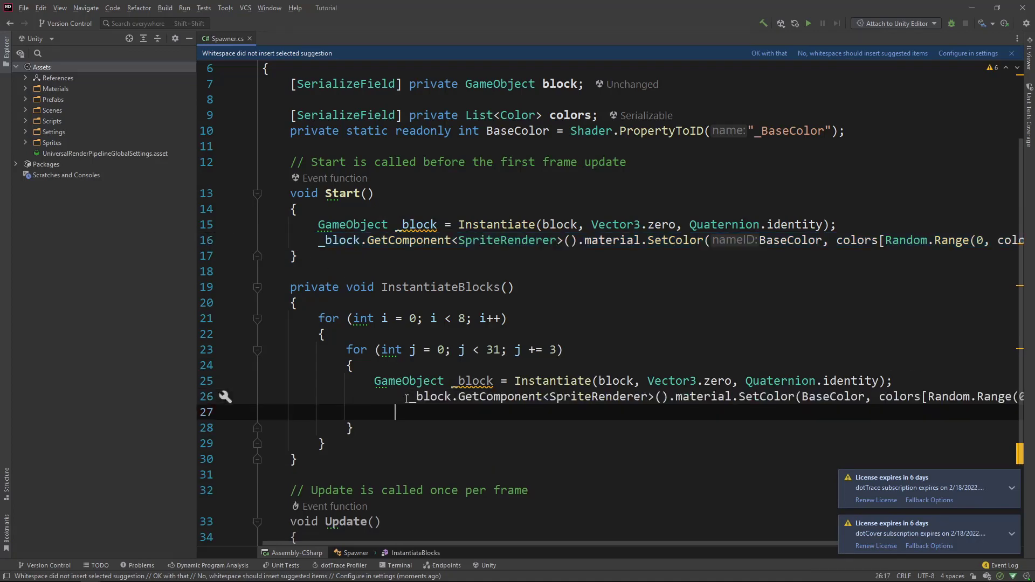
pyautogui.press('BackSpace')
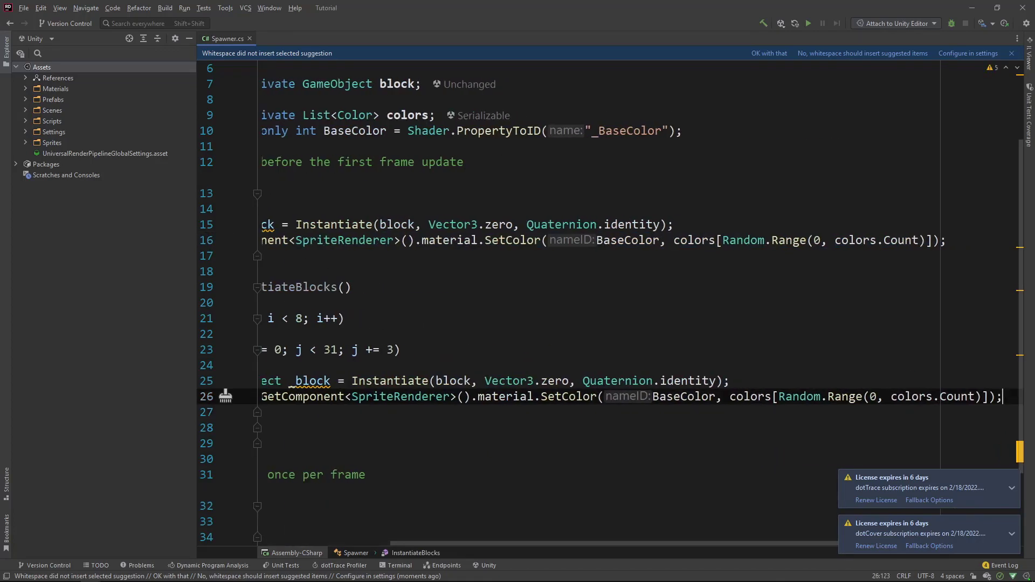
pyautogui.hotkey('ctrl', 'alt', 'l')
pyautogui.click(269, 412)
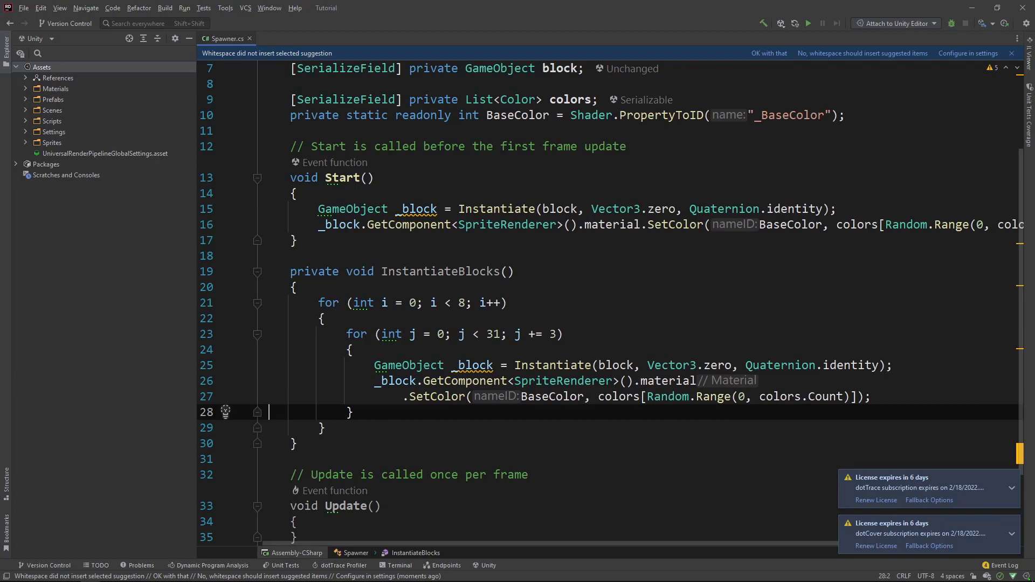
# Replace Start's old statements with a single InstantiateBlocks(); call.
pyautogui.moveTo(296, 240); pyautogui.dragTo(311, 203)
pyautogui.press('BackSpace')
pyautogui.press('Return')
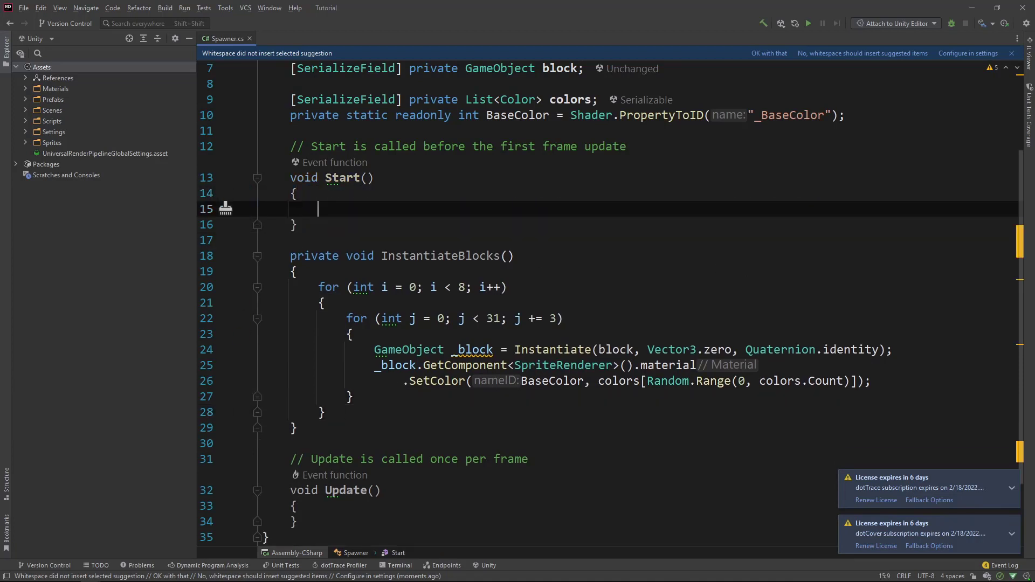
pyautogui.write('Ins')
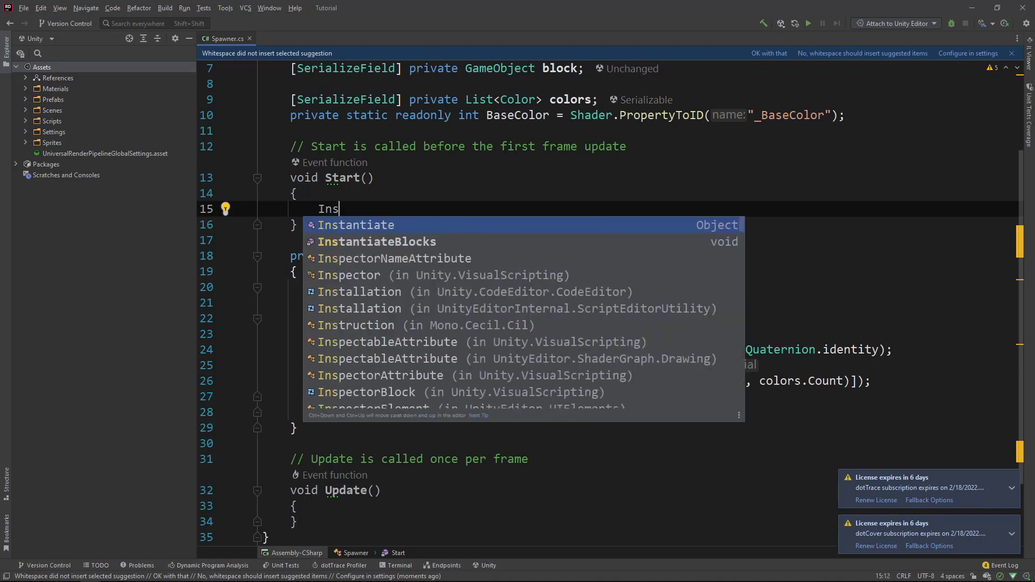
pyautogui.press('Down')
pyautogui.press('Return')
pyautogui.write(';')
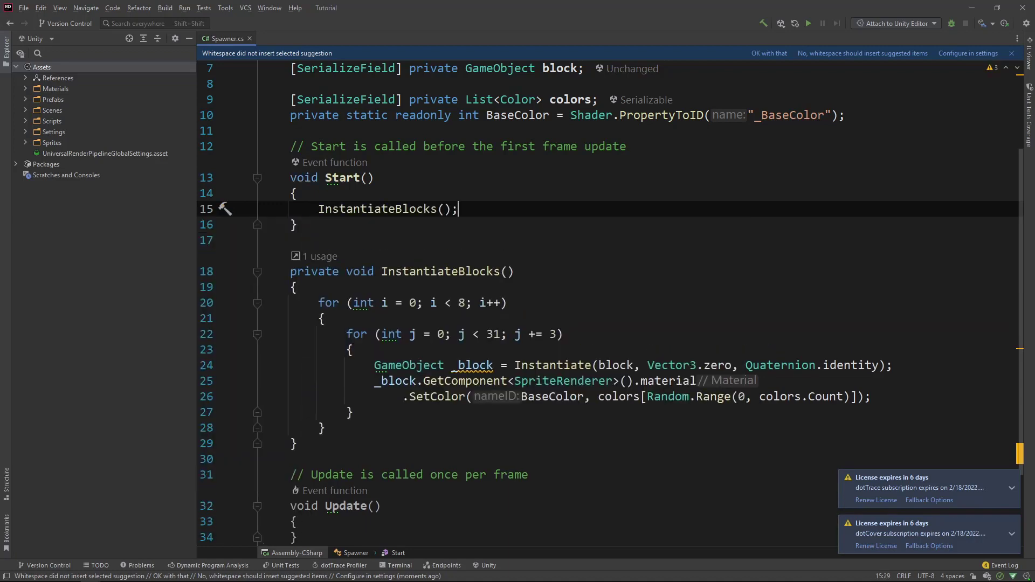
pyautogui.hotkey('alt', 'Tab')
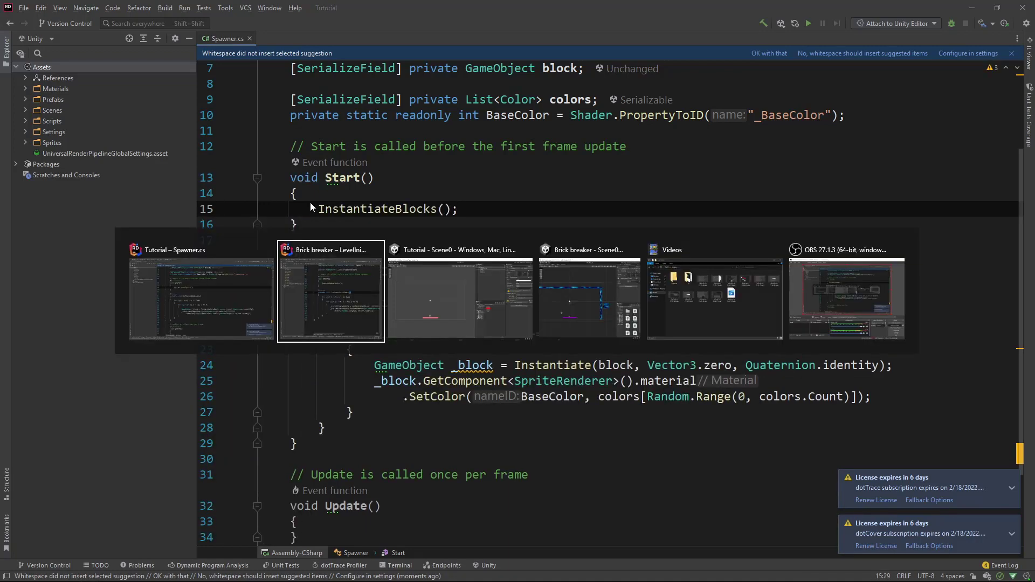
# Enter play mode and select a couple of spawned Block(Clone) objects to inspect them.
pyautogui.hotkey('alt', 'Tab')
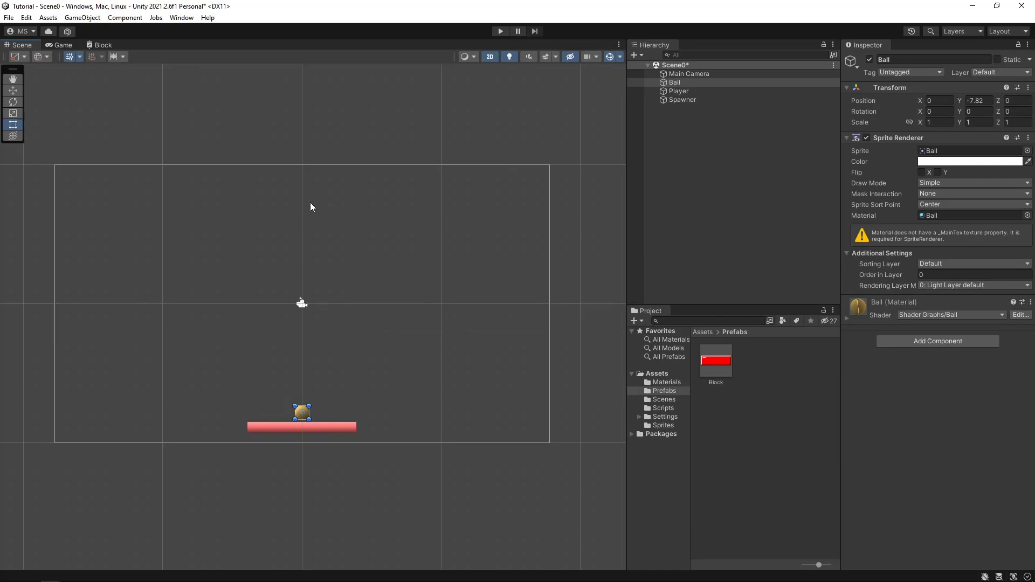
pyautogui.click(499, 32)
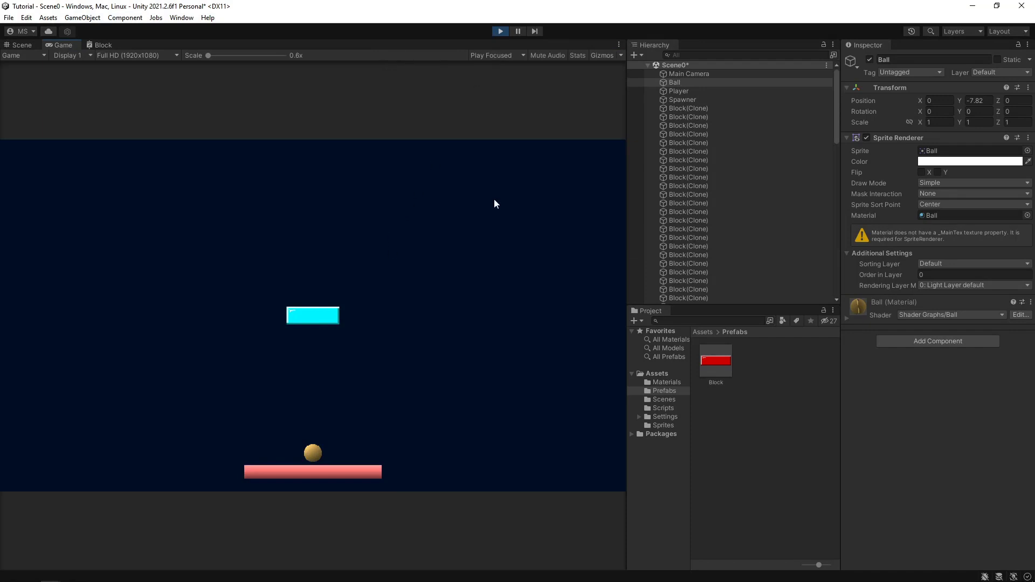
pyautogui.click(746, 117)
pyautogui.click(712, 210)
pyautogui.scroll(-5, 713, 259)
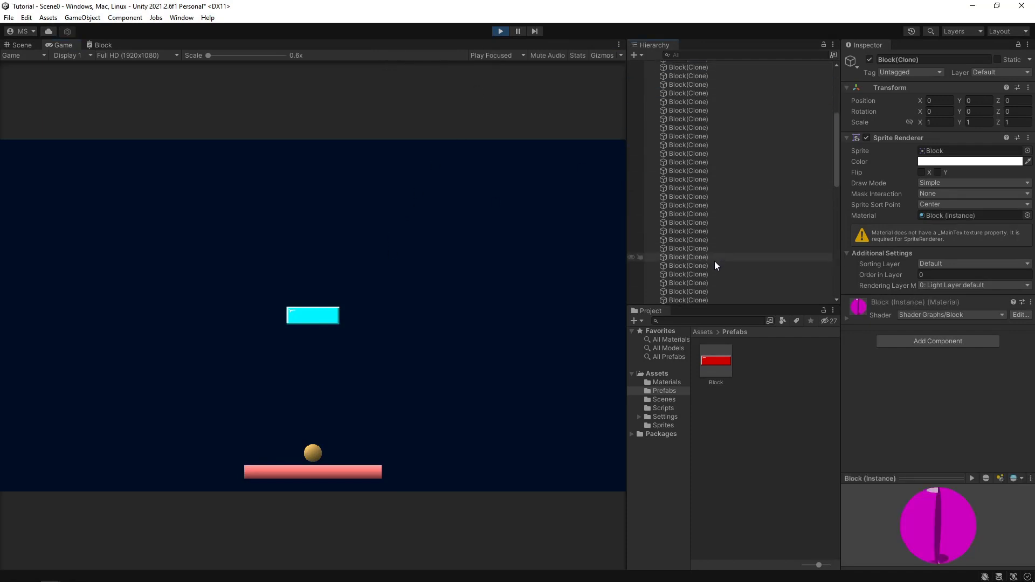
pyautogui.scroll(3, 716, 264)
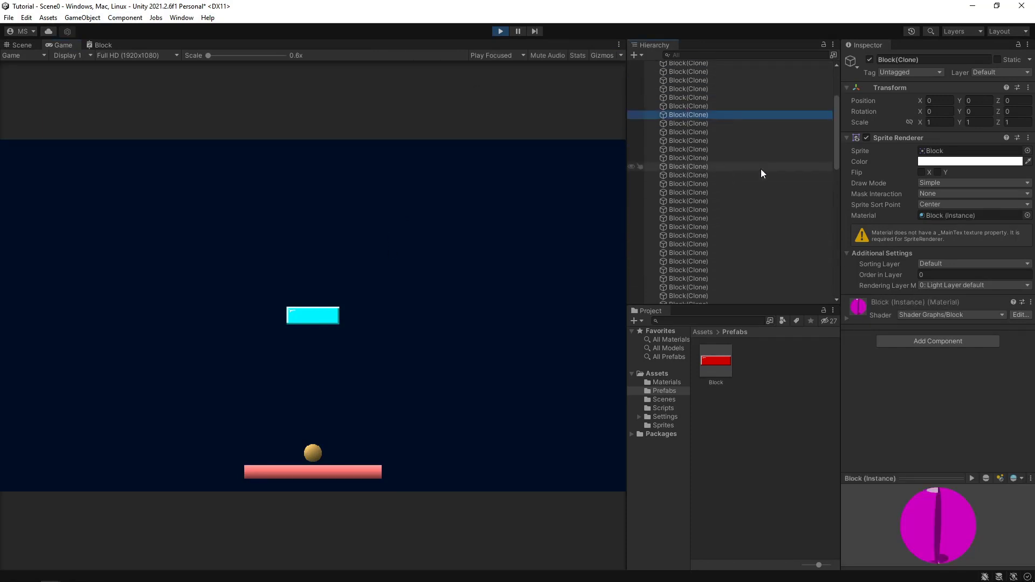
# In the Scene view, drag spawned blocks apart to reveal they stack at the origin, then stop playing.
pyautogui.click(9, 47)
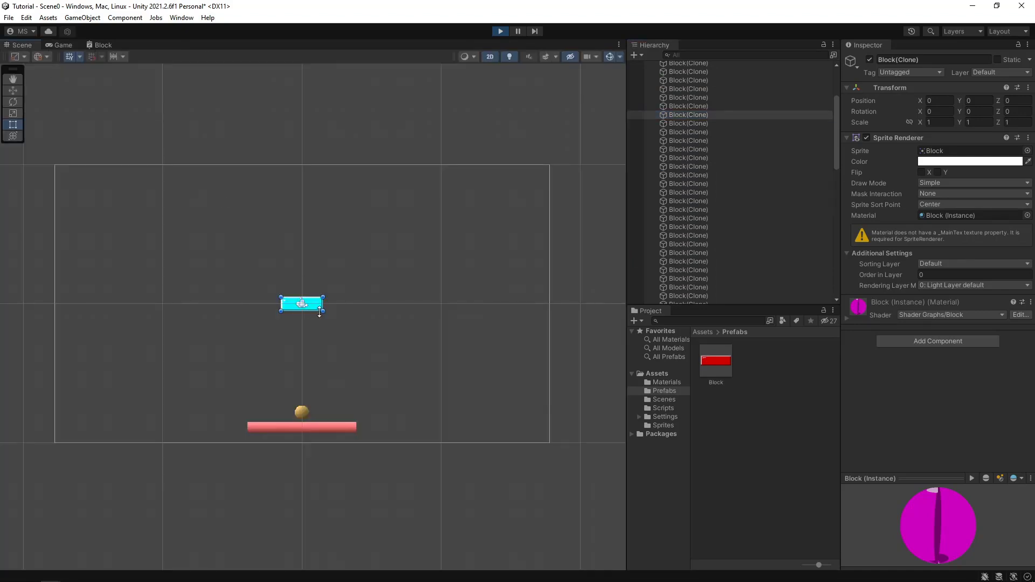
pyautogui.press('w')
pyautogui.moveTo(312, 291); pyautogui.dragTo(447, 245)
pyautogui.click(301, 304)
pyautogui.moveTo(301, 295); pyautogui.dragTo(136, 232)
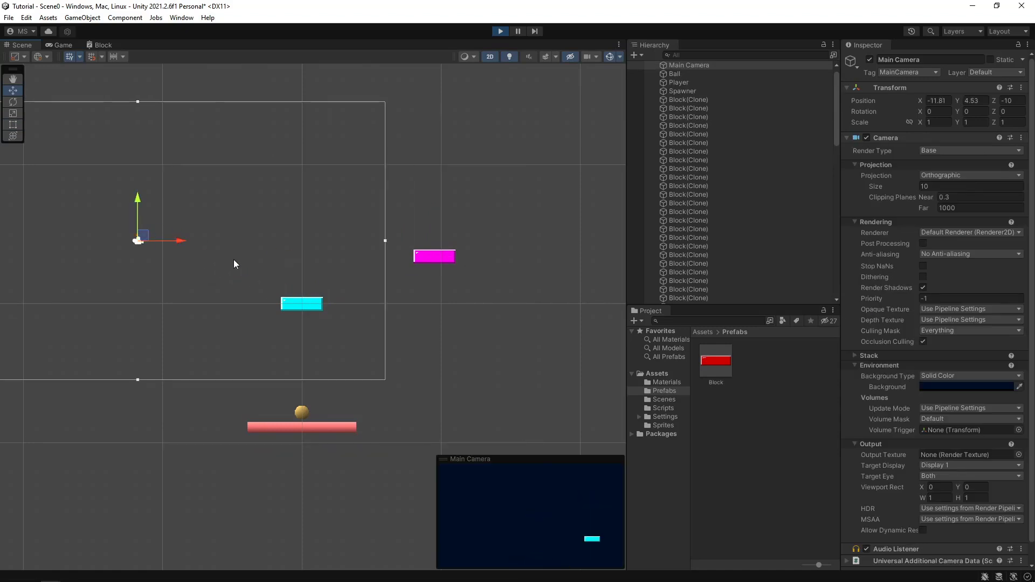
pyautogui.click(300, 308)
pyautogui.click(301, 305)
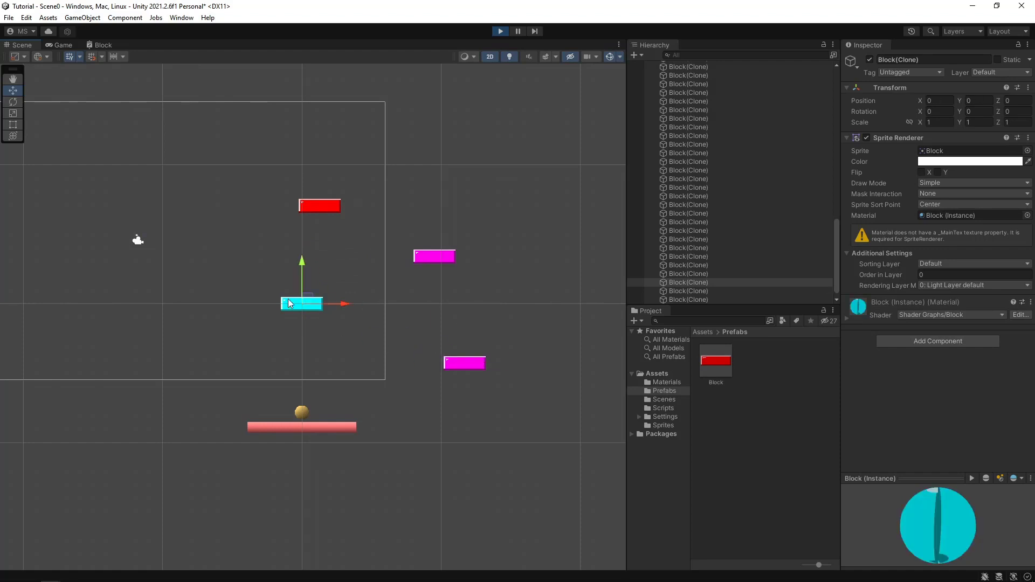
pyautogui.moveTo(300, 306); pyautogui.dragTo(237, 354)
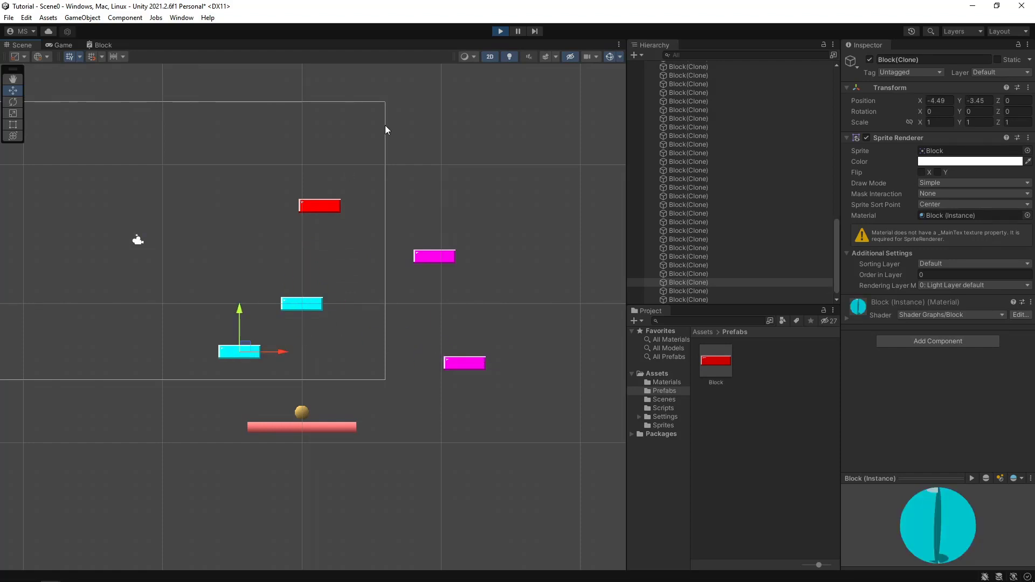
pyautogui.click(499, 34)
pyautogui.hotkey('alt', 'Tab')
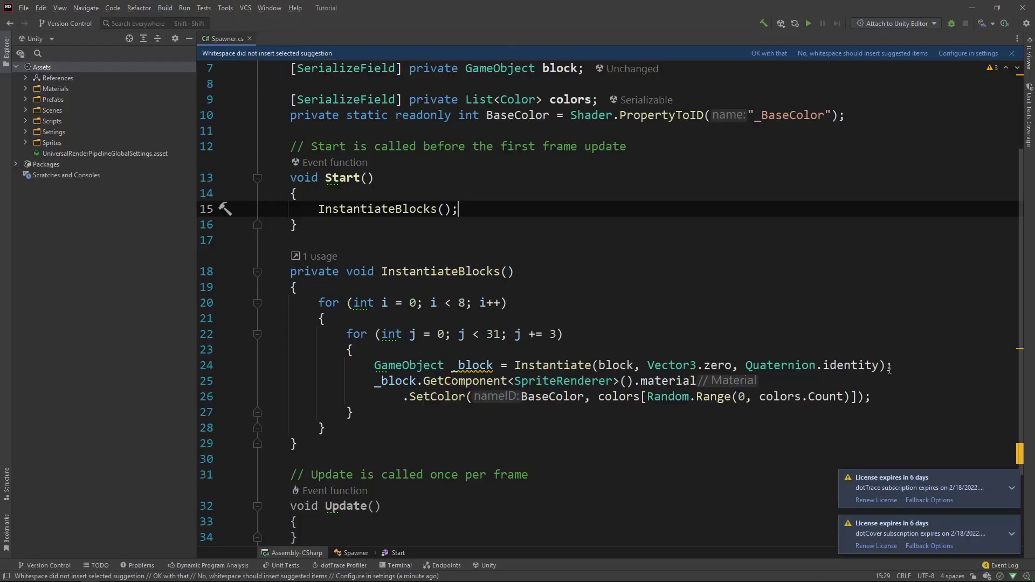
# Drag a Block prefab into the scene and set its Position X to -15.
pyautogui.click(725, 370)
pyautogui.hotkey('alt', 'Tab')
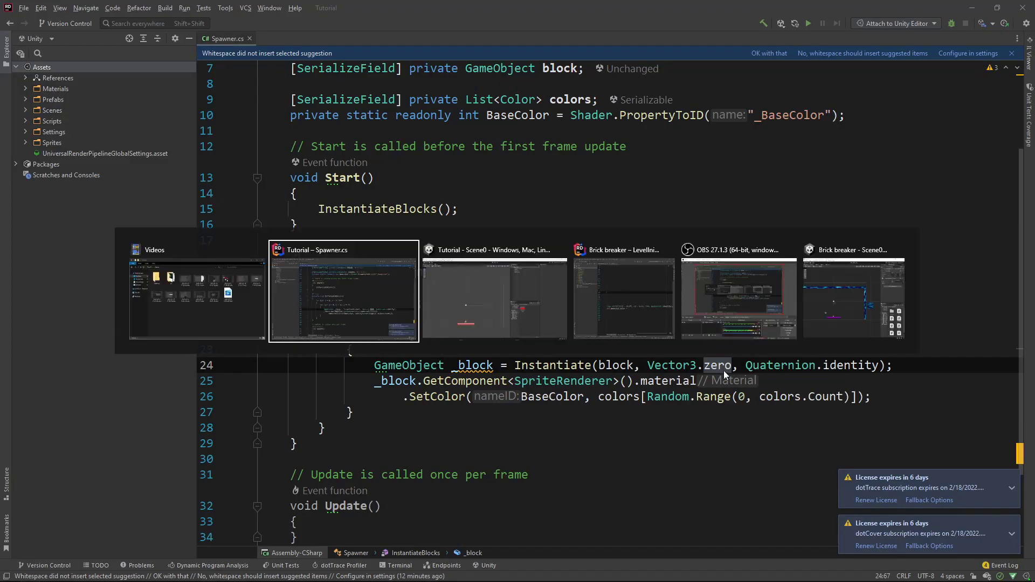
pyautogui.click(436, 331)
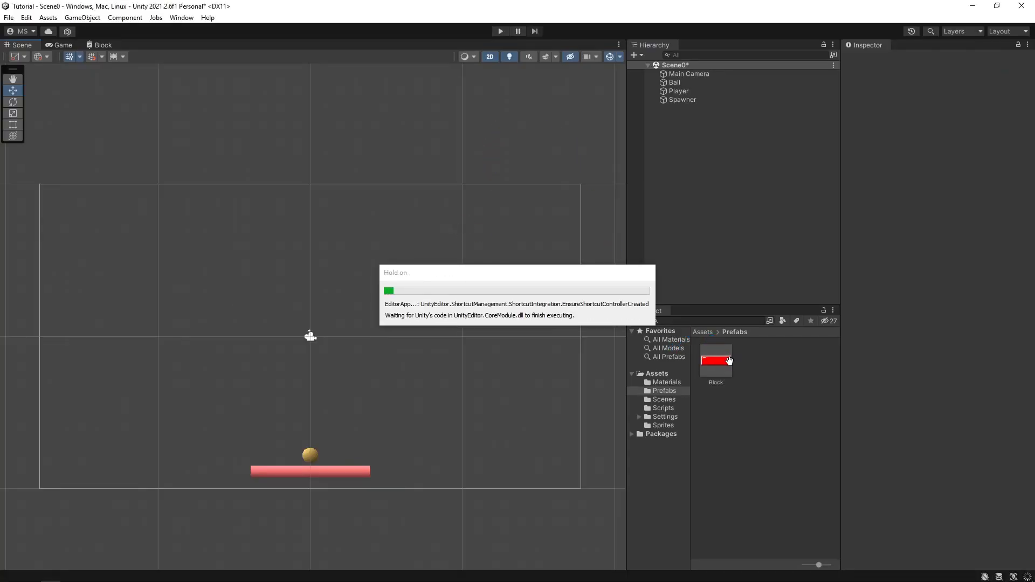
pyautogui.moveTo(731, 366); pyautogui.dragTo(119, 258)
pyautogui.scroll(1, 88, 266)
pyautogui.moveTo(89, 266); pyautogui.dragTo(232, 380, button='middle')
pyautogui.scroll(1, 233, 380)
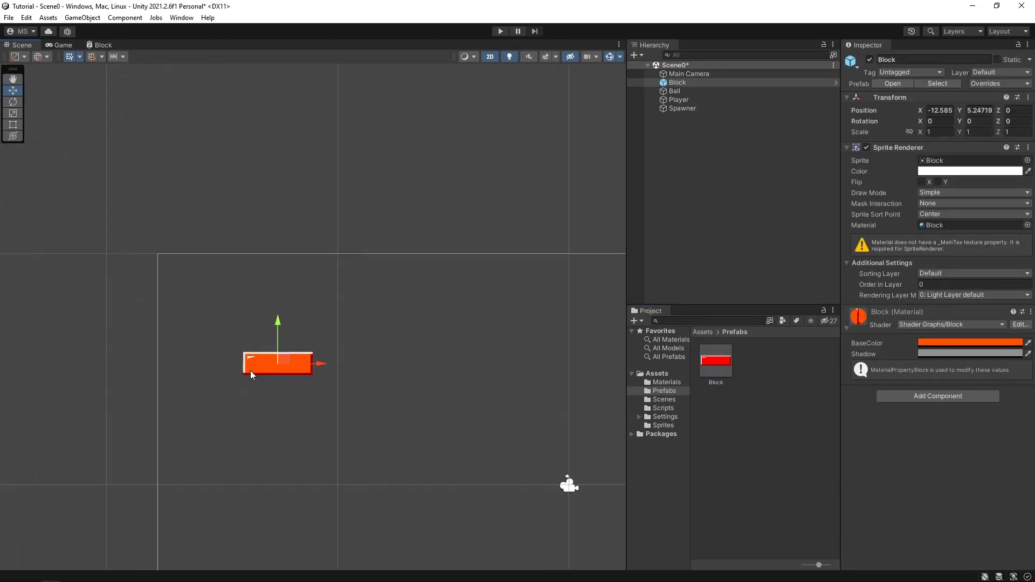
pyautogui.moveTo(284, 358); pyautogui.dragTo(231, 305)
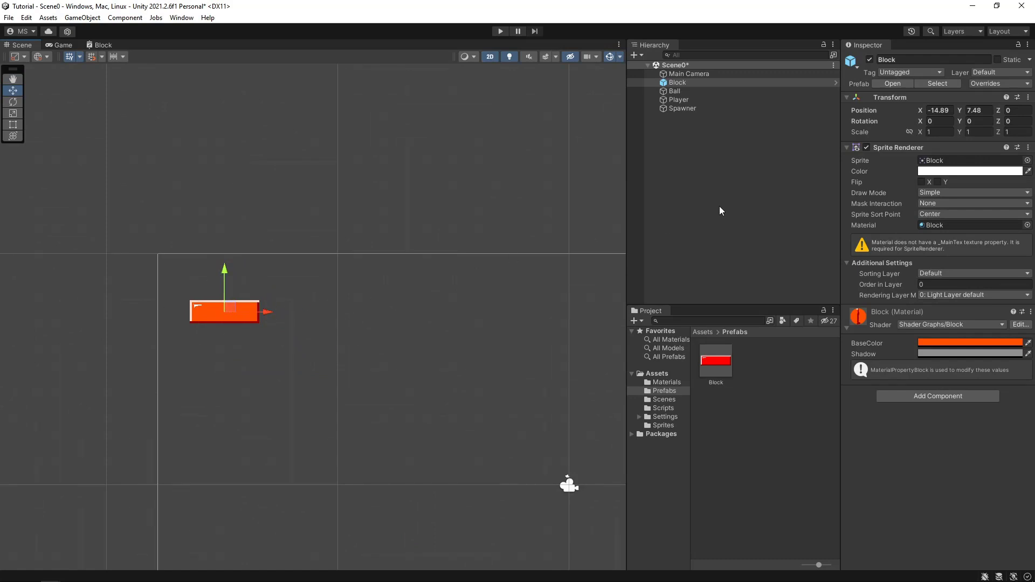
pyautogui.click(944, 107)
pyautogui.write('-15')
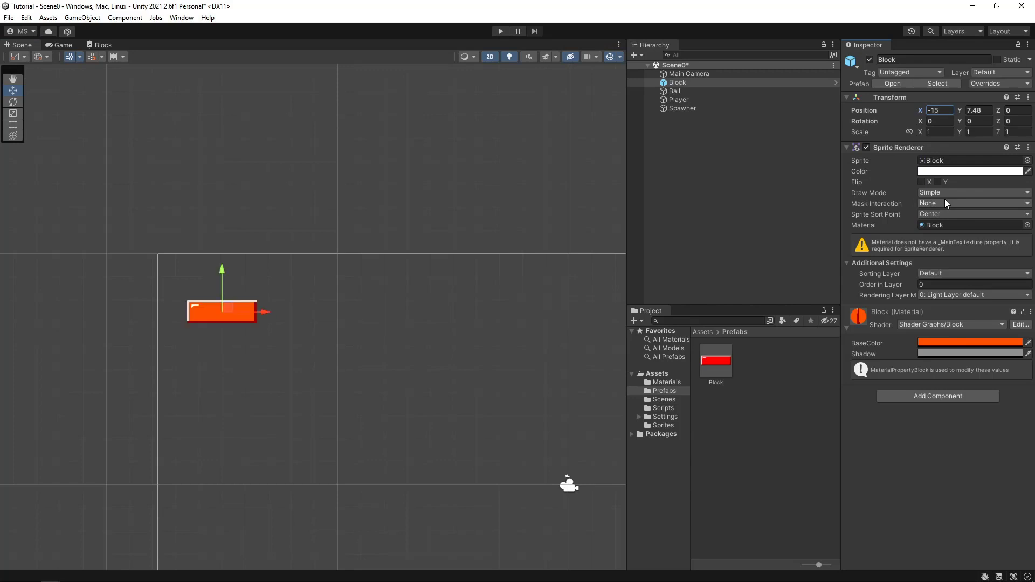
# Move the test block across to the right edge at Position X 15.
pyautogui.scroll(2, 194, 337)
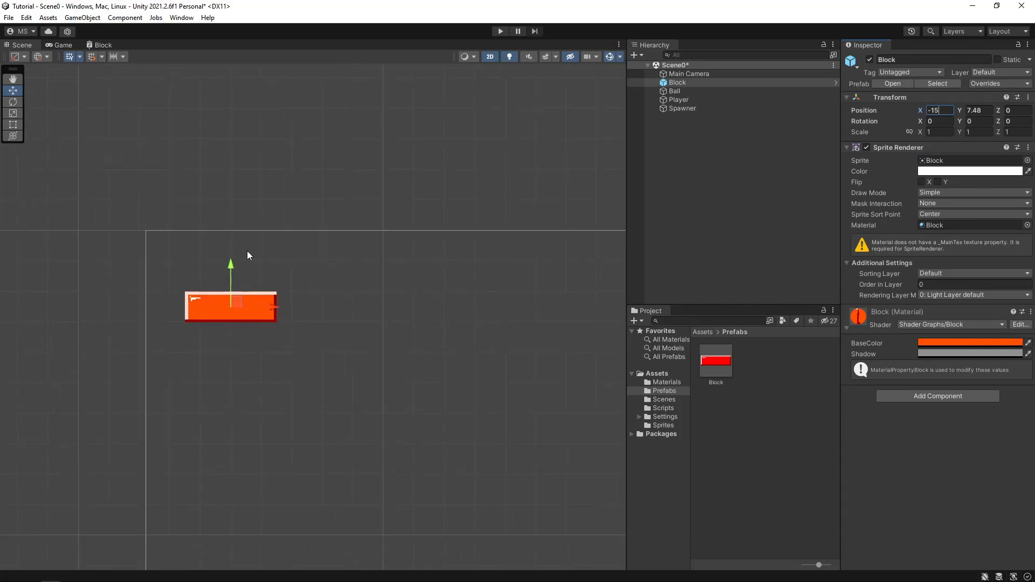
pyautogui.scroll(1, 207, 285)
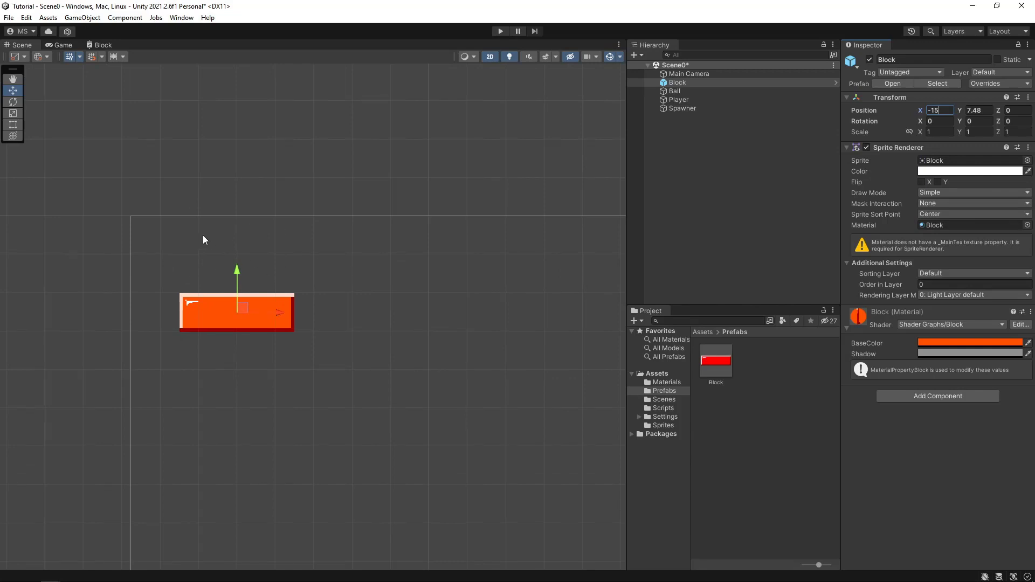
pyautogui.moveTo(386, 260); pyautogui.dragTo(124, 253, button='middle')
pyautogui.scroll(-2, 221, 267)
pyautogui.scroll(-4, 293, 300)
pyautogui.moveTo(335, 331); pyautogui.dragTo(185, 311, button='middle')
pyautogui.scroll(-1, 54, 269)
pyautogui.moveTo(48, 274); pyautogui.dragTo(463, 282)
pyautogui.click(938, 110)
pyautogui.write('15')
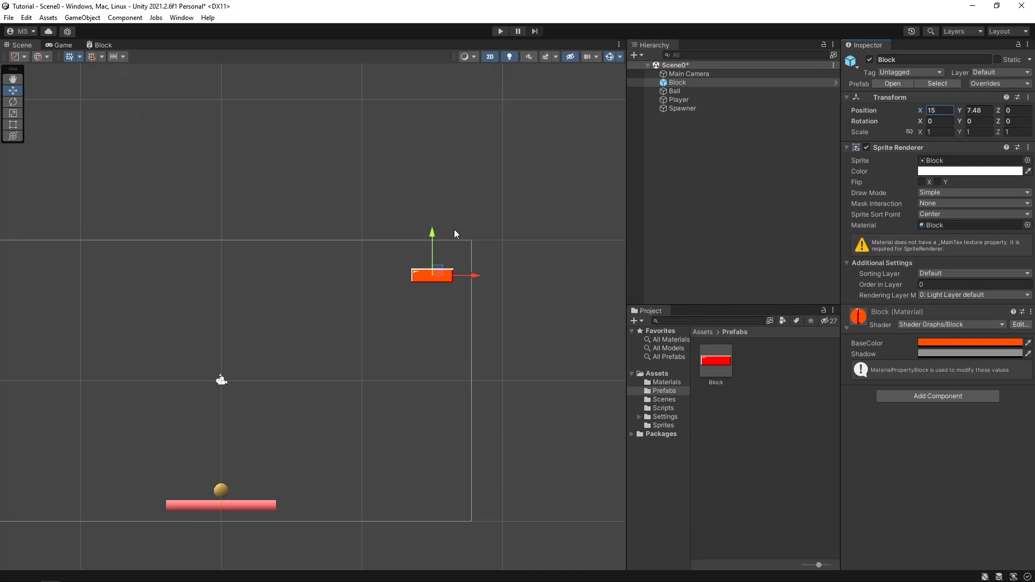
# Lower the test block and set its Position Y to -0.5.
pyautogui.scroll(2, 500, 284)
pyautogui.moveTo(420, 230); pyautogui.dragTo(419, 368)
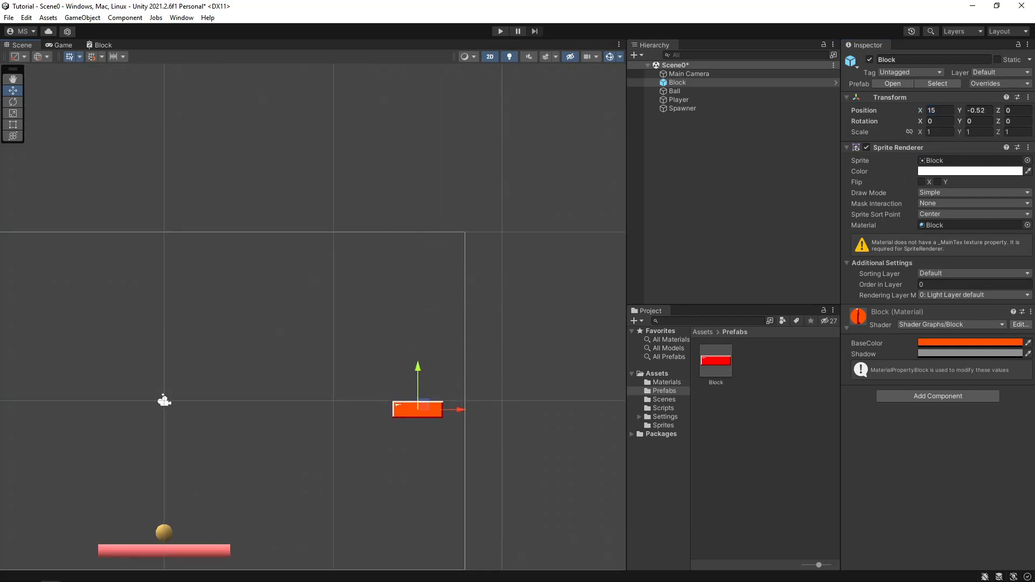
pyautogui.click(969, 111)
pyautogui.write('-0.5')
pyautogui.hotkey('alt', 'Tab')
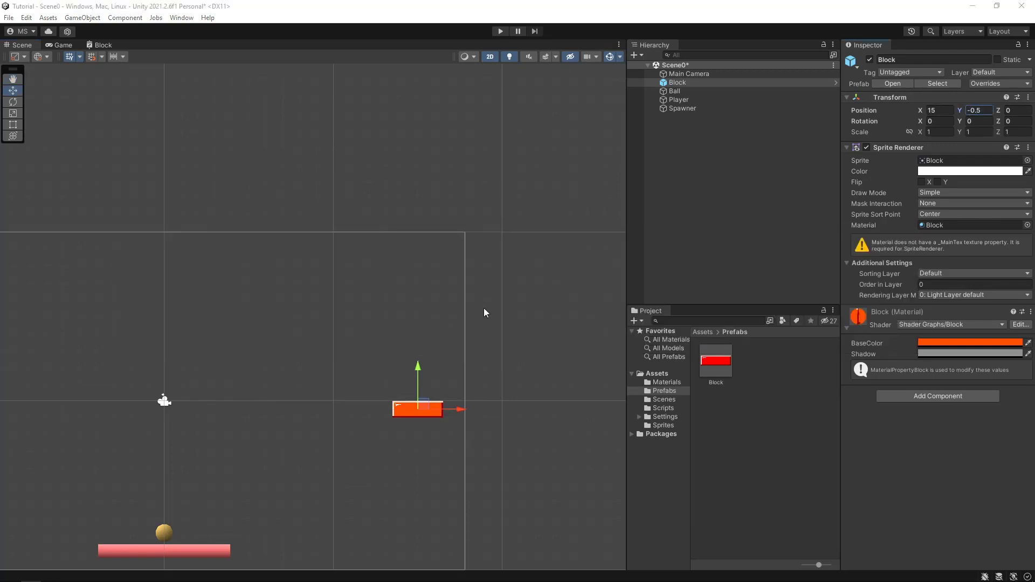
# Swap Vector3.zero in the Instantiate call for new Vector3(j - 15, i - 0.5f, 0) and reformat.
pyautogui.hotkey('alt', 'Tab')
pyautogui.click(509, 299)
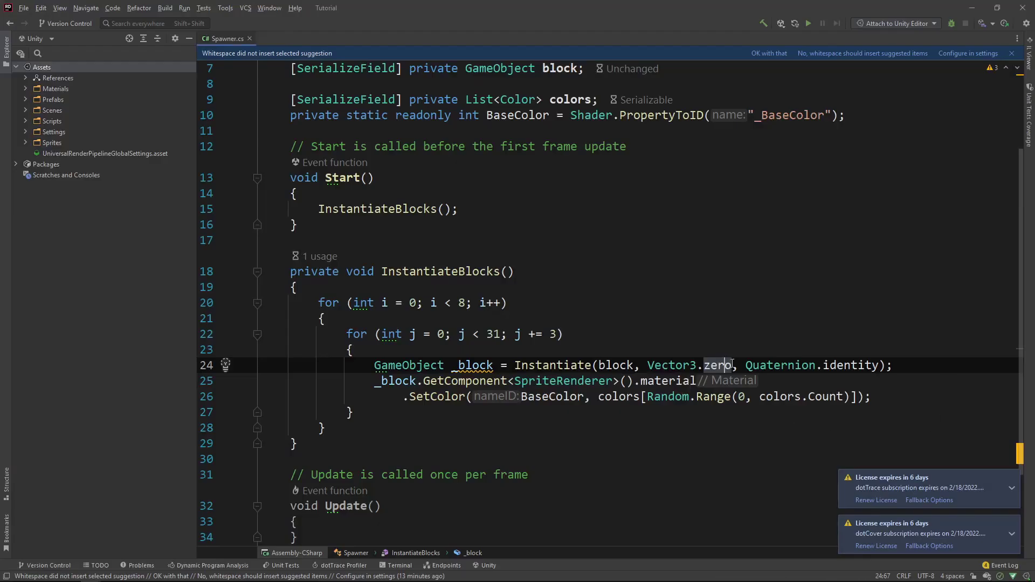
pyautogui.moveTo(735, 366); pyautogui.dragTo(648, 366)
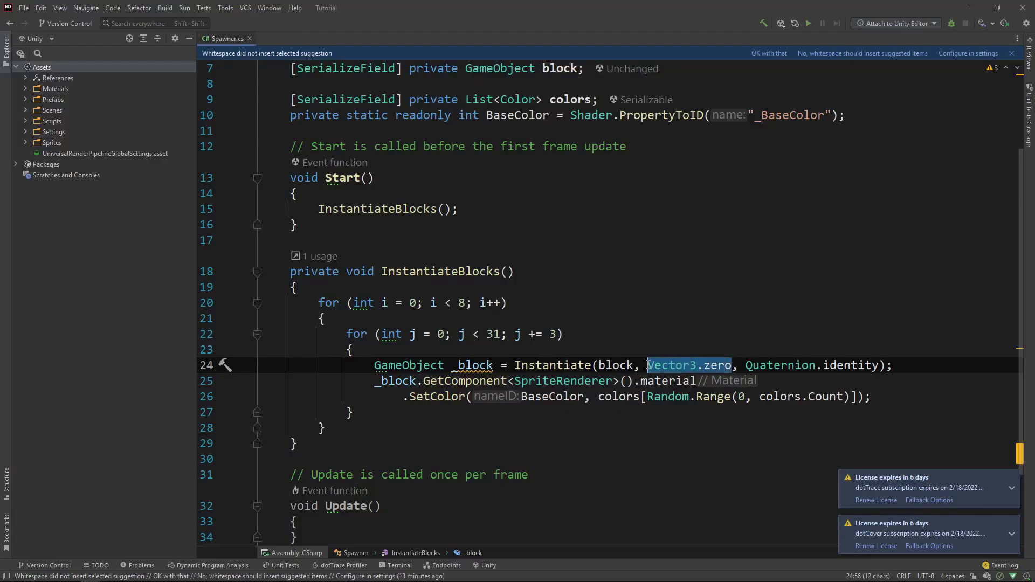
pyautogui.write('new')
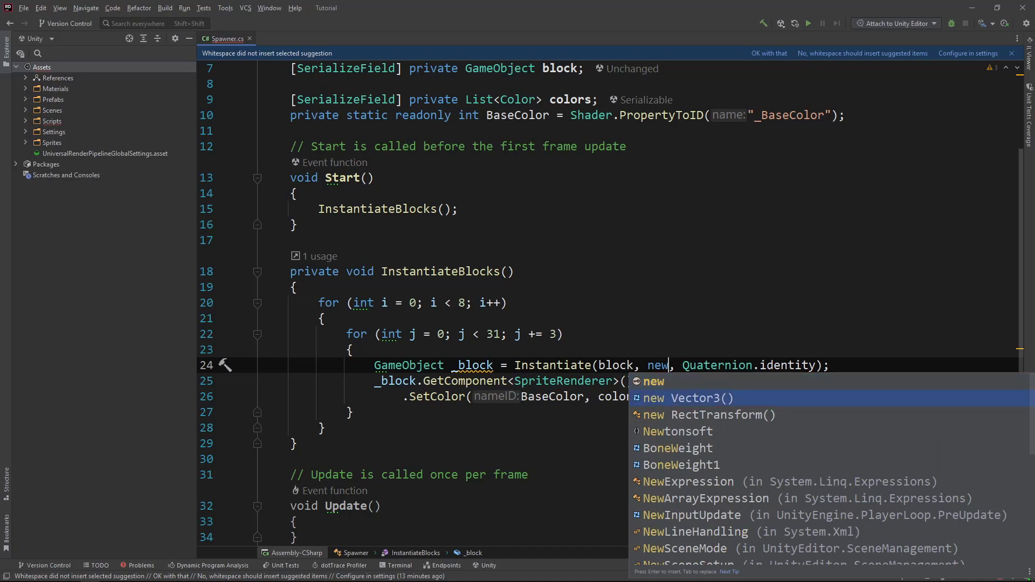
pyautogui.press('Return')
pyautogui.write('j -')
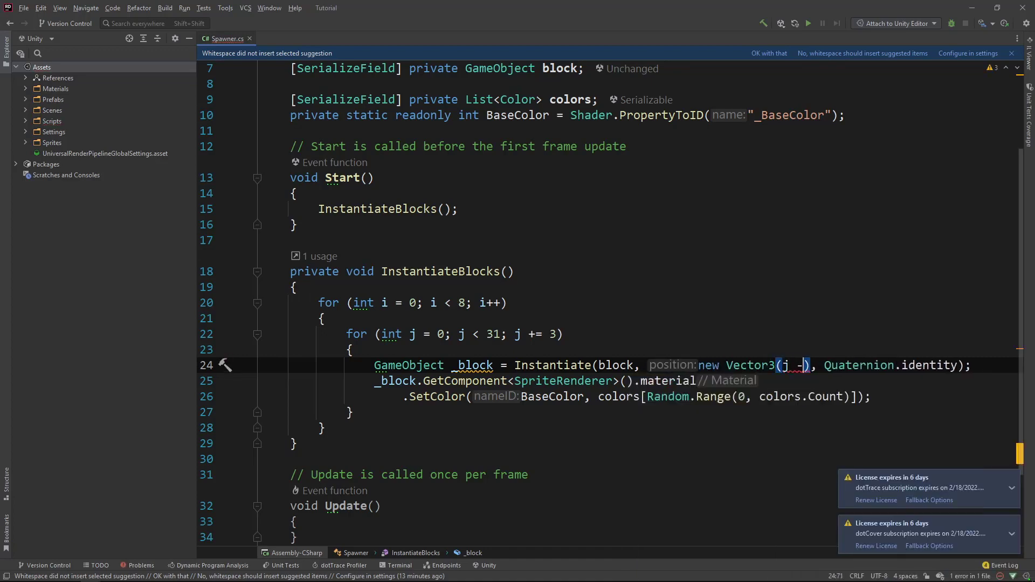
pyautogui.write(' 15')
pyautogui.write(', i -0.')
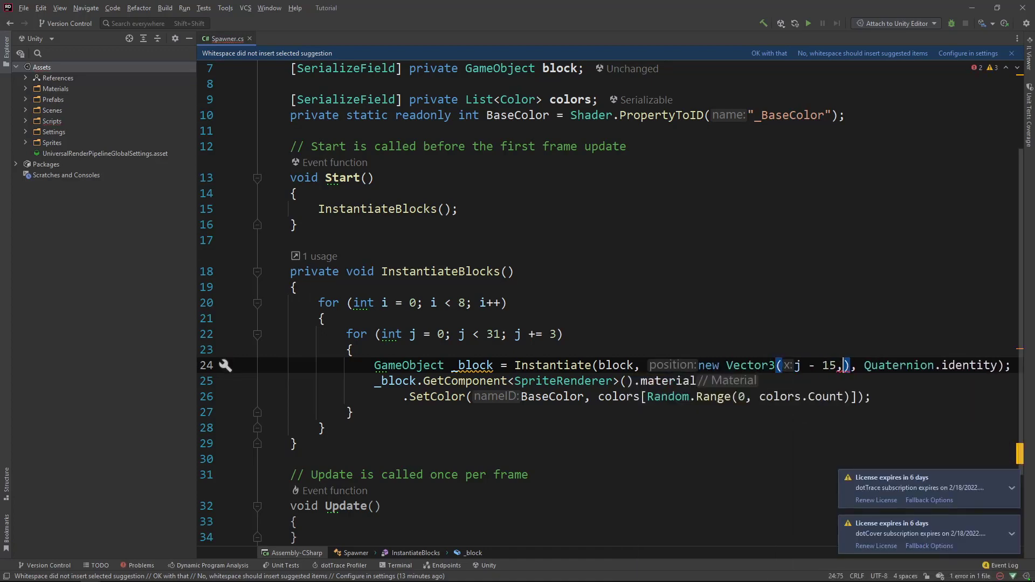
pyautogui.write('5f')
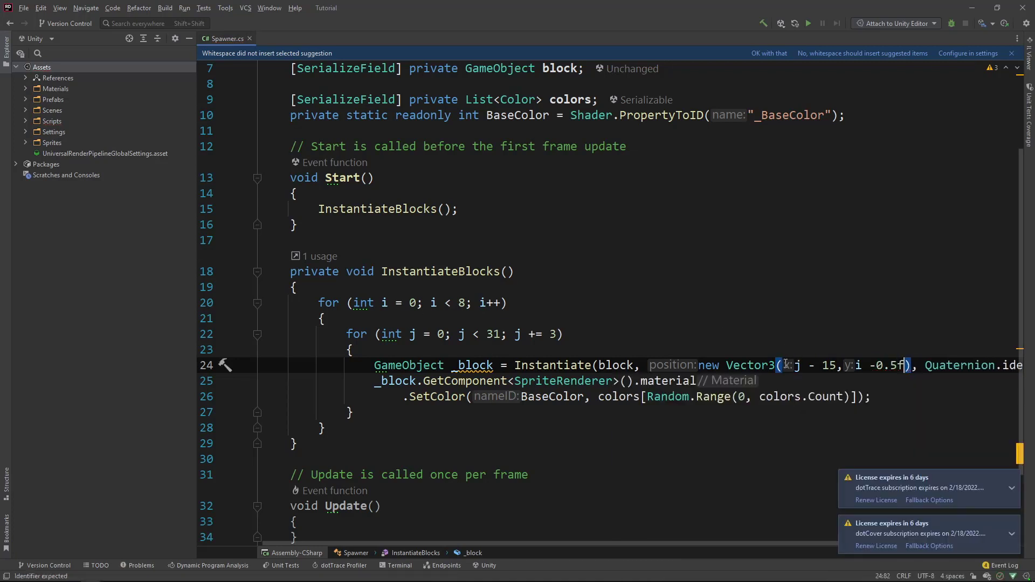
pyautogui.moveTo(794, 365); pyautogui.dragTo(836, 365)
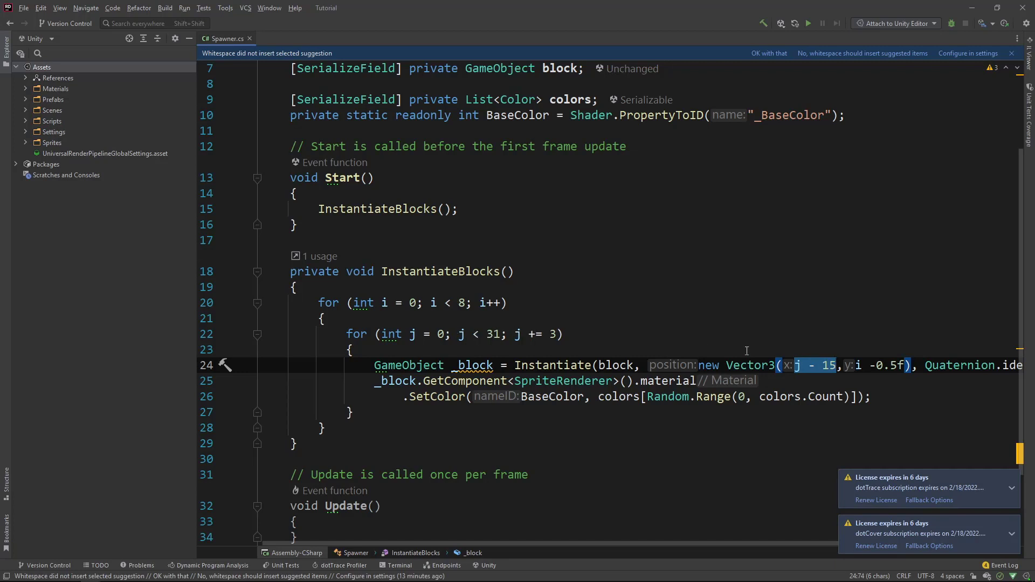
pyautogui.click(829, 365)
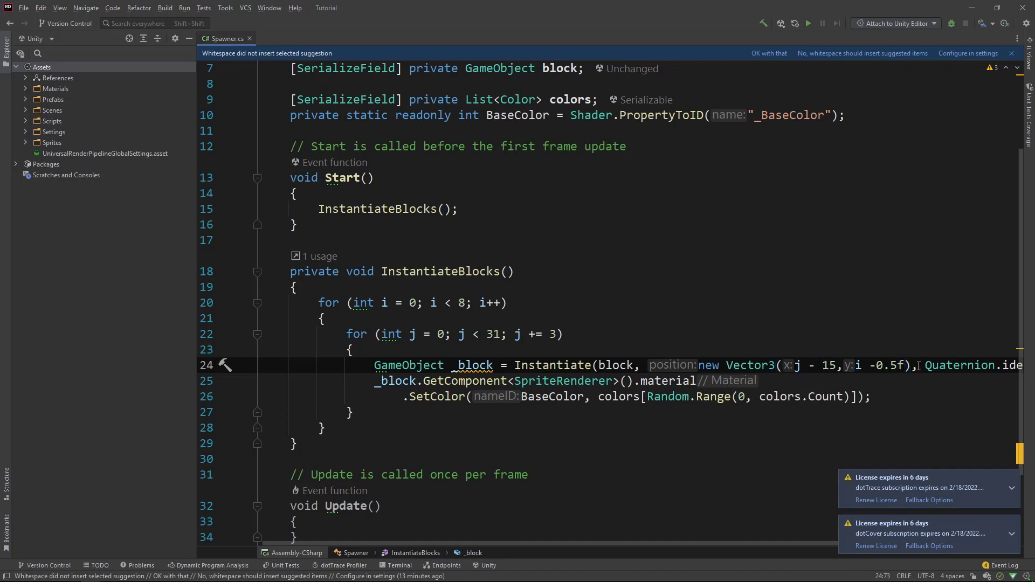
pyautogui.moveTo(855, 366); pyautogui.dragTo(906, 366)
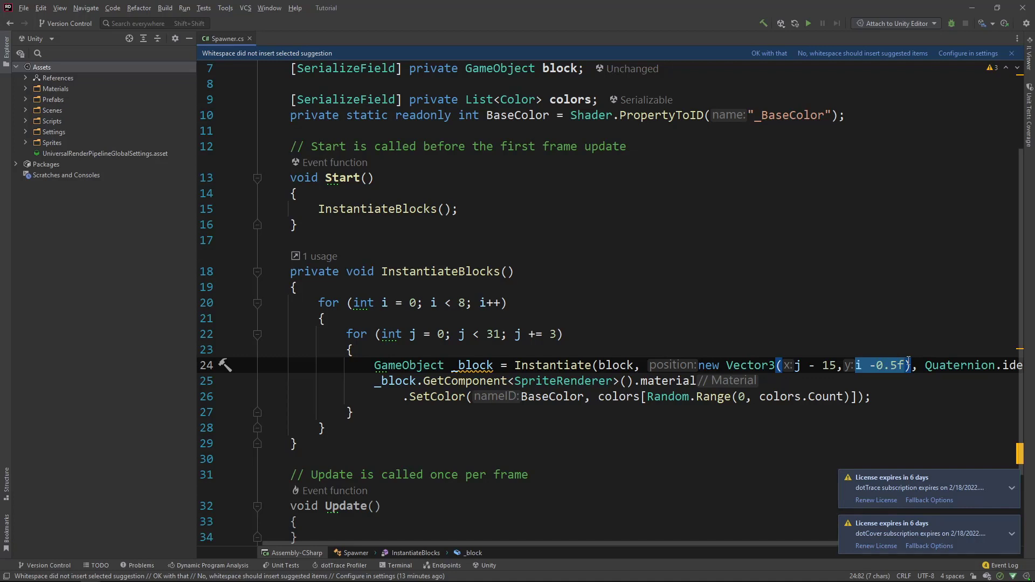
pyautogui.click(908, 361)
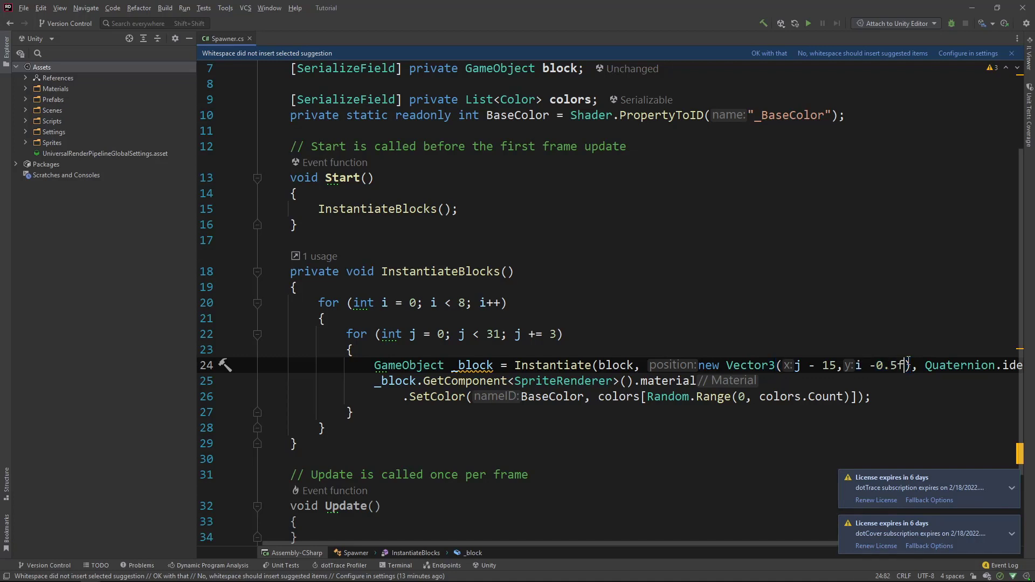
pyautogui.write(',0')
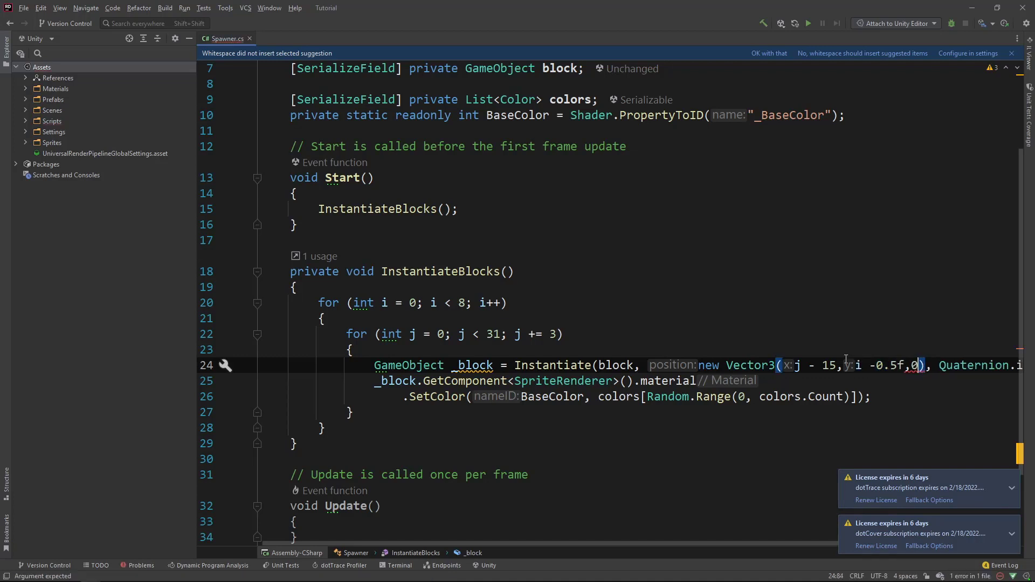
pyautogui.hotkey('ctrl', 'alt', 'l')
pyautogui.hotkey('alt', 'Tab')
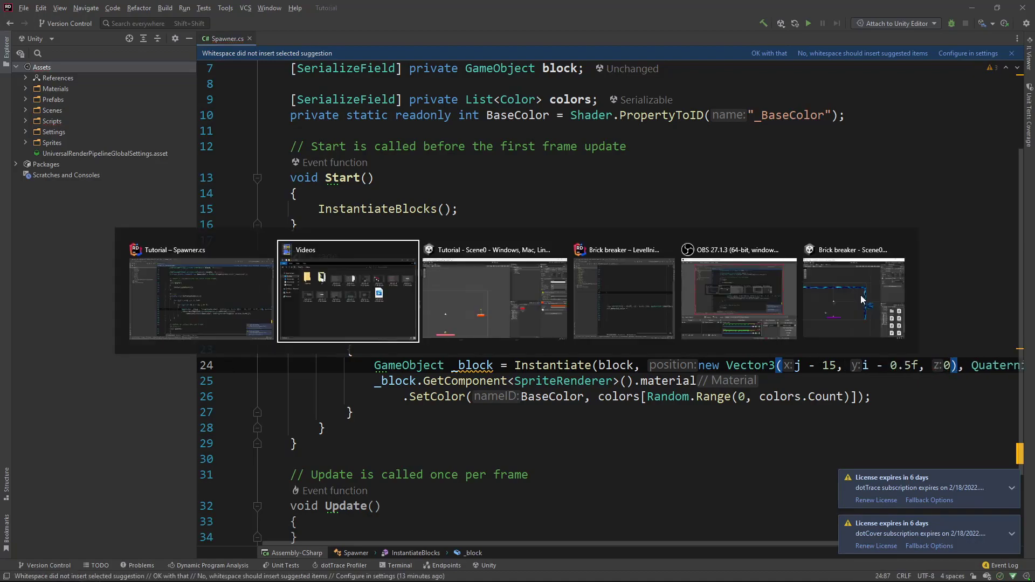
# Delete the test Block from the Hierarchy and press Play to view the block grid.
pyautogui.hotkey('alt', 'Tab')
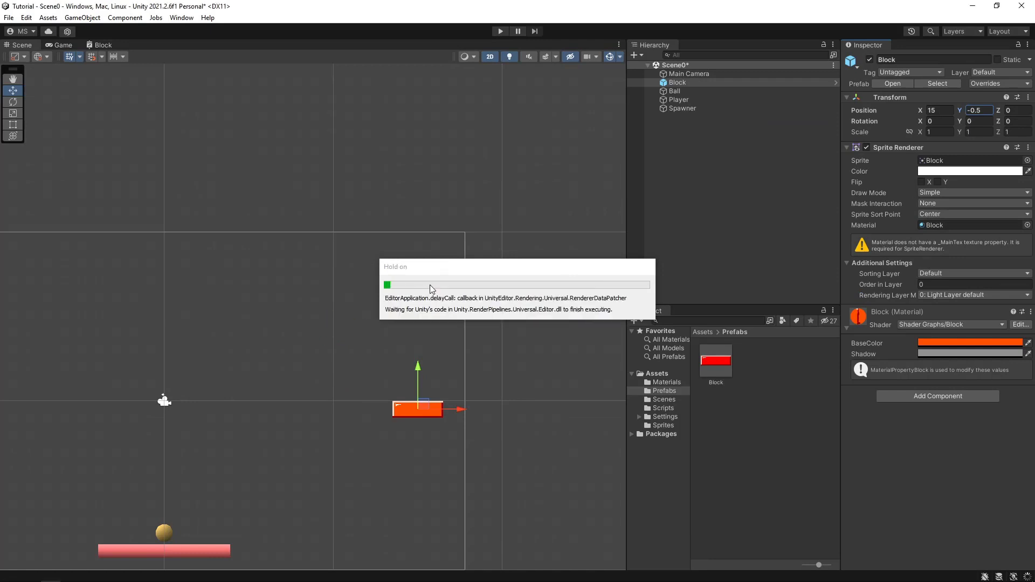
pyautogui.click(701, 82)
pyautogui.scroll(-2, 364, 358)
pyautogui.press('Delete')
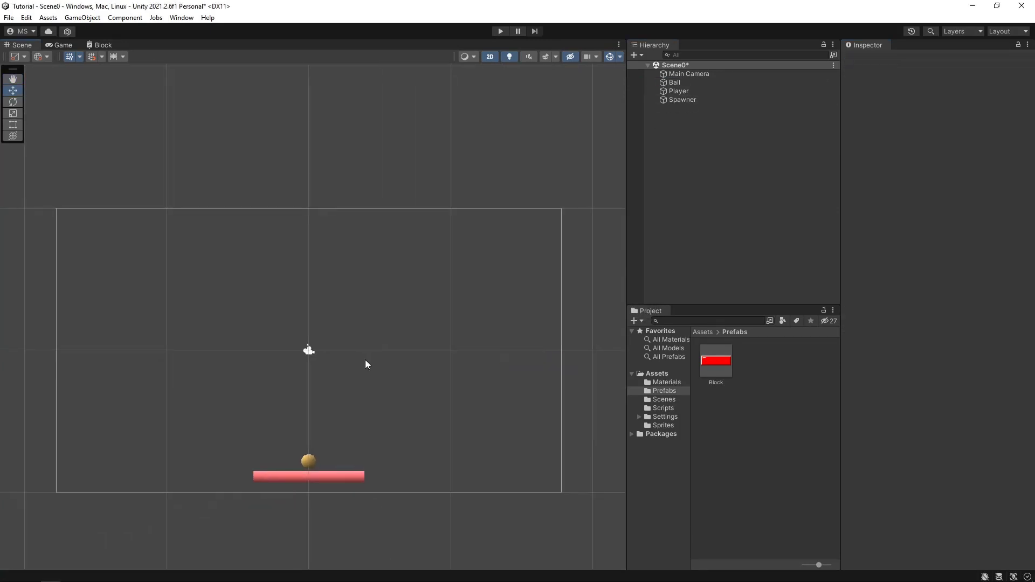
pyautogui.click(504, 34)
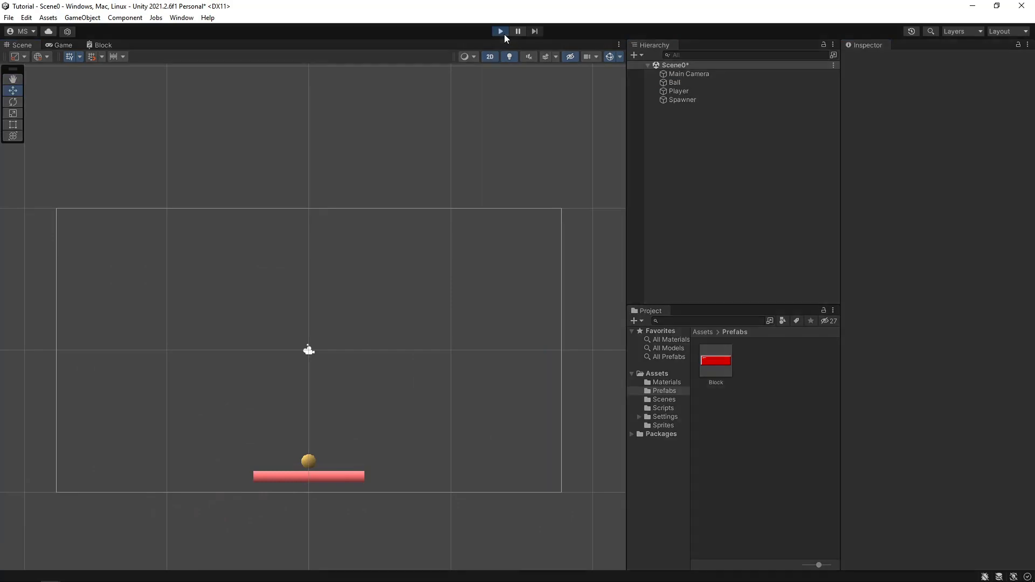